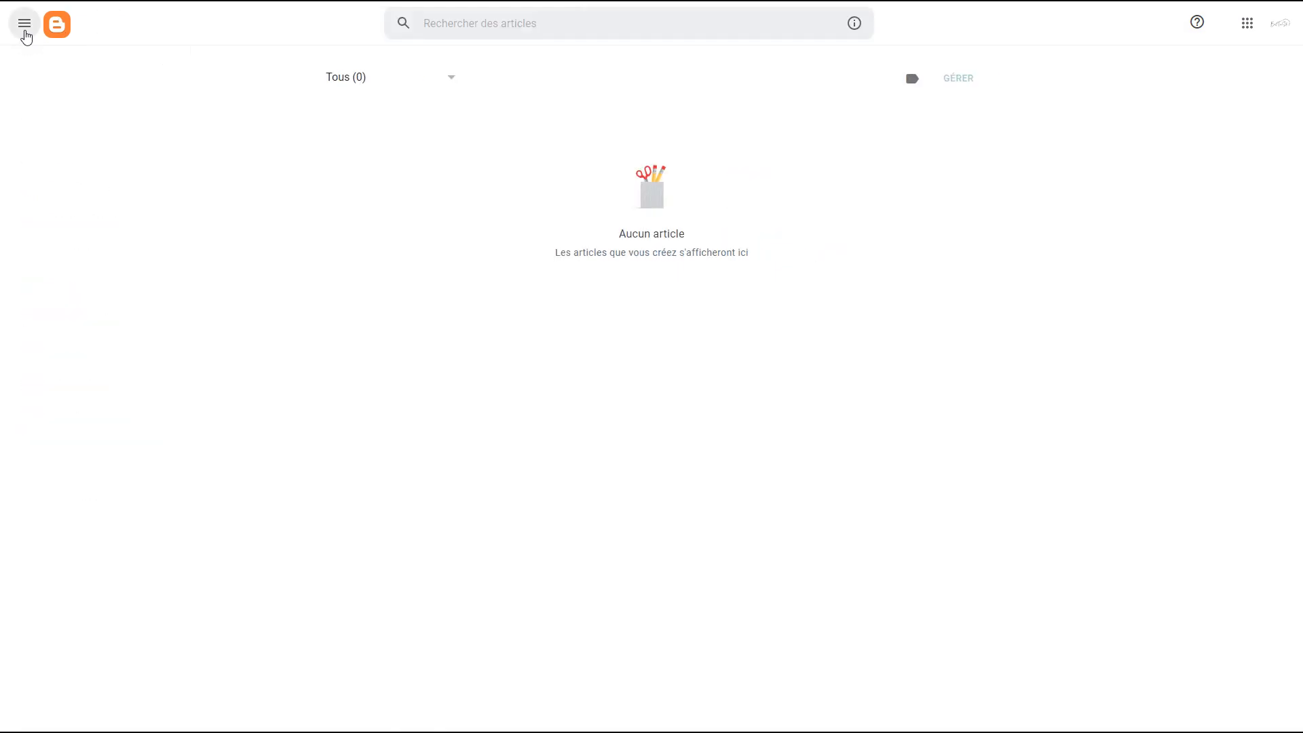
# View the blog's reading list, and open the blog settings.
pyautogui.click(88, 451)
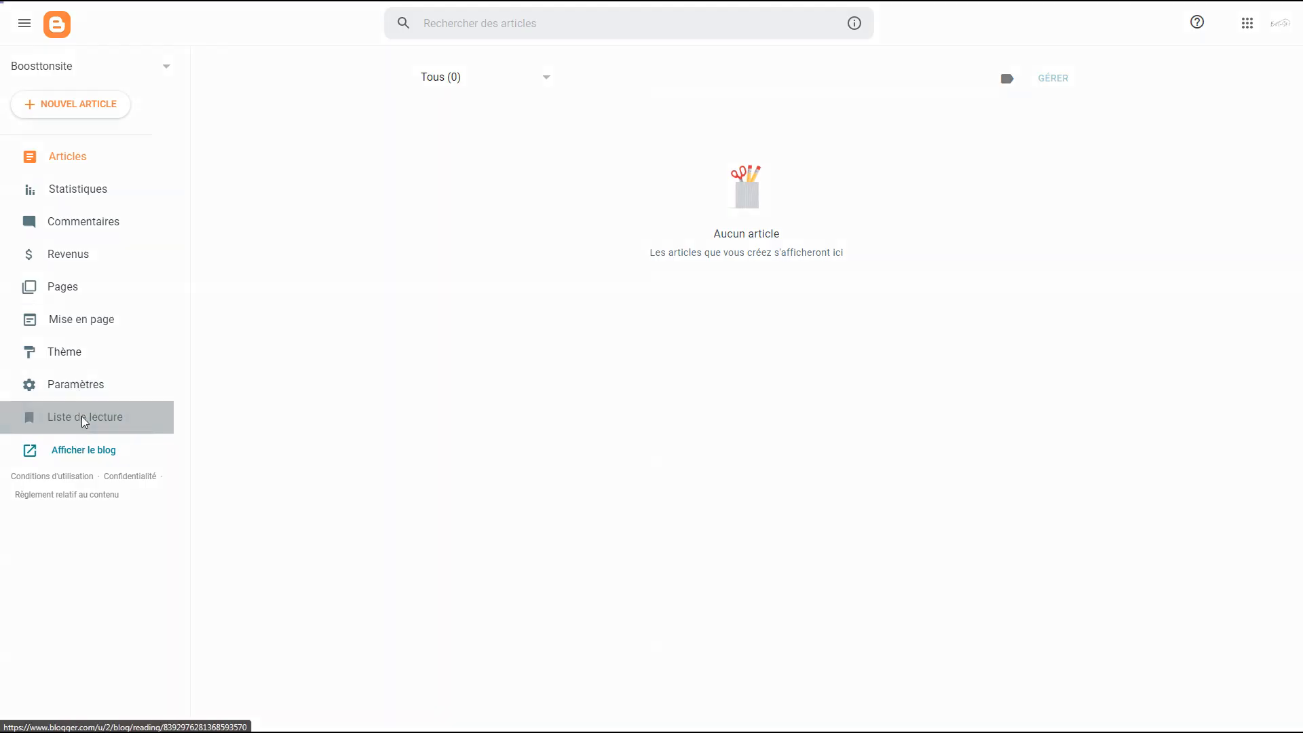
pyautogui.click(81, 416)
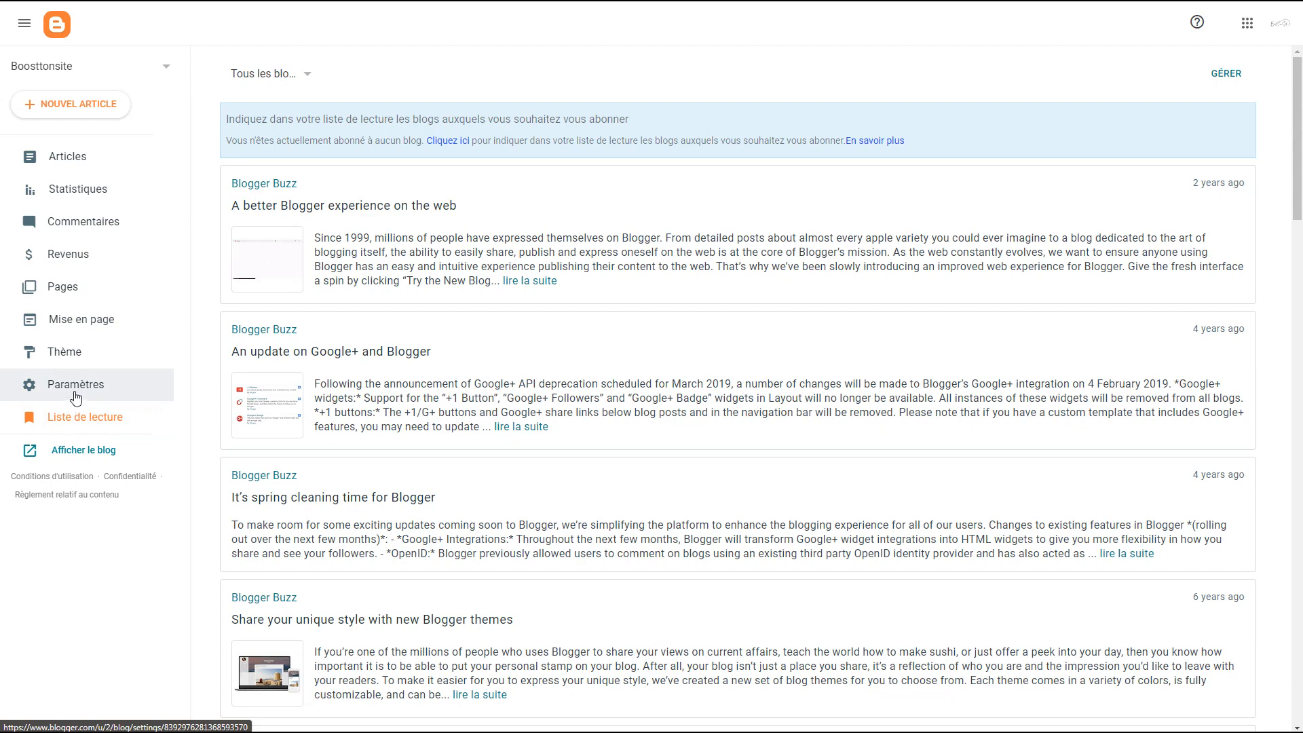
pyautogui.click(76, 391)
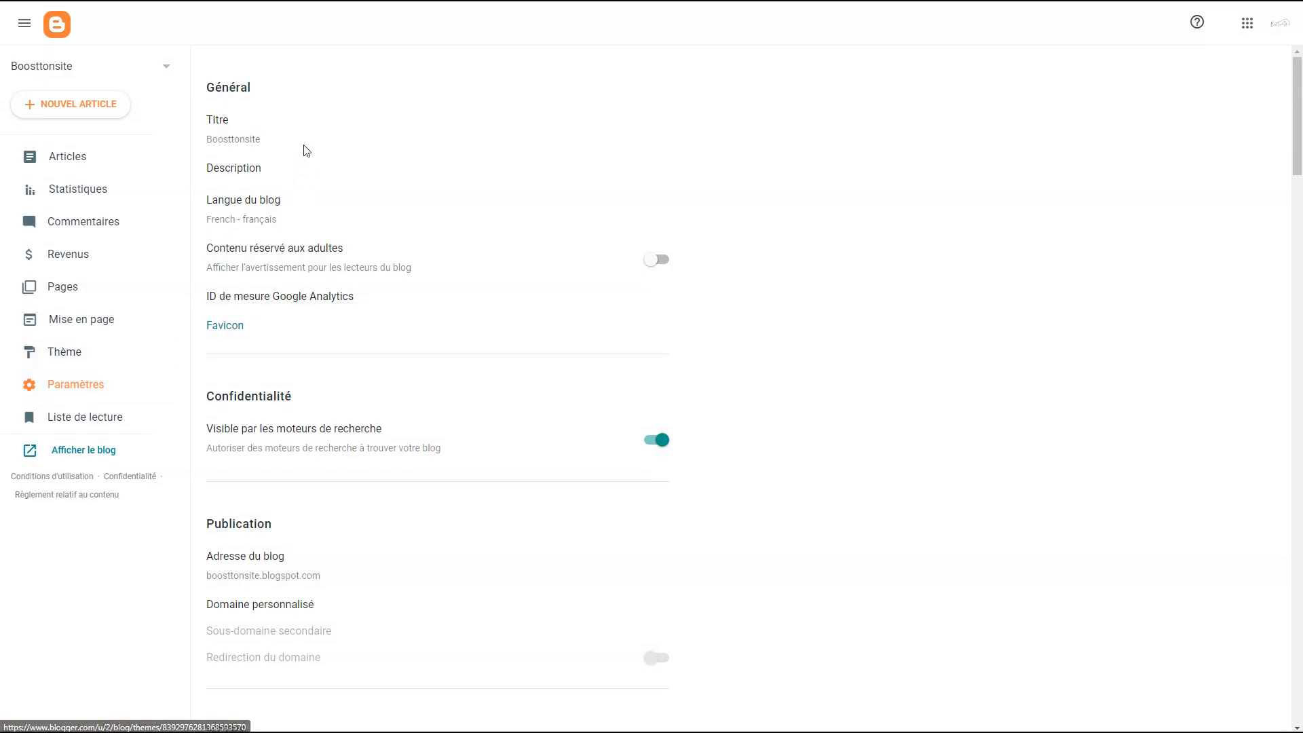
# Save a French blog description about helping photographers and videographers create and rank their website, with tips, advice, tests and training for online visibility.
pyautogui.click(252, 171)
pyautogui.click(634, 357)
pyautogui.write("ce blog est la pour t'aider a la création et au référencement de ton site internet de ")
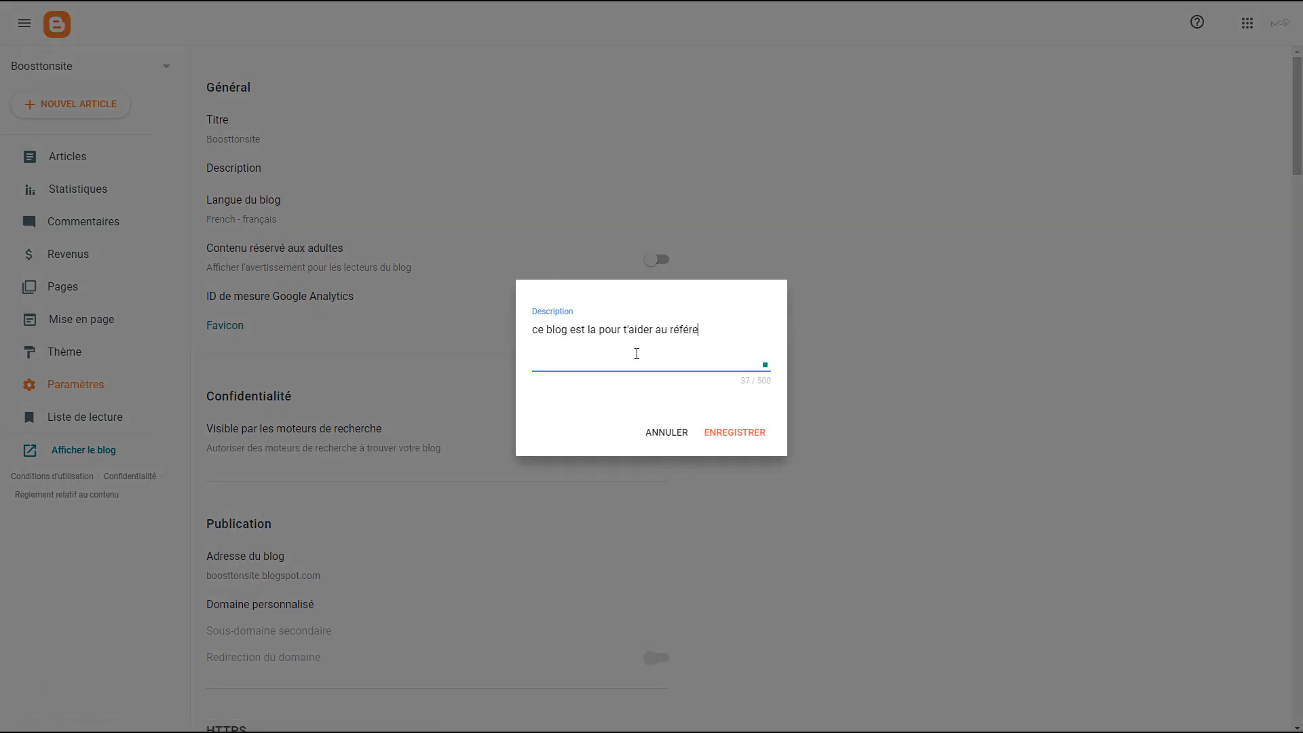
pyautogui.write('photographe et vidéaste, retrouve astuces, conseils, test')
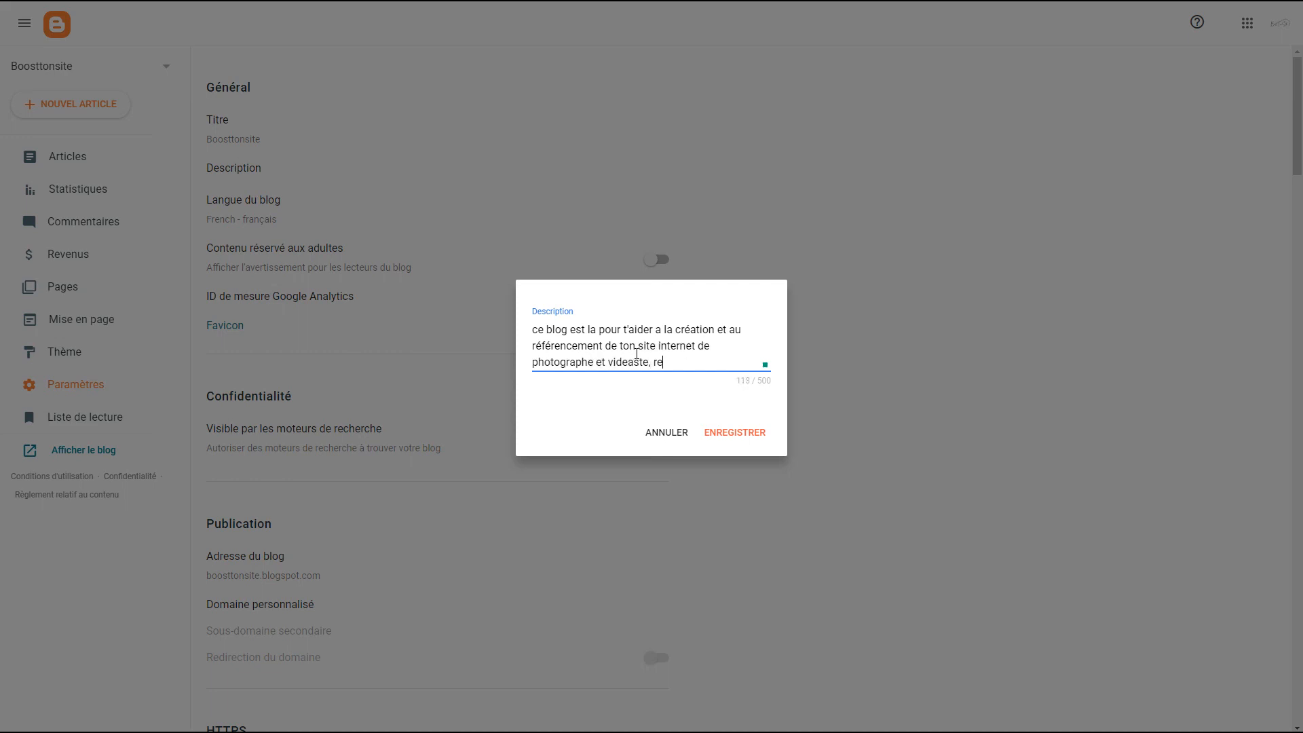
pyautogui.write(' et formation pour gagner en visibilité en ligne')
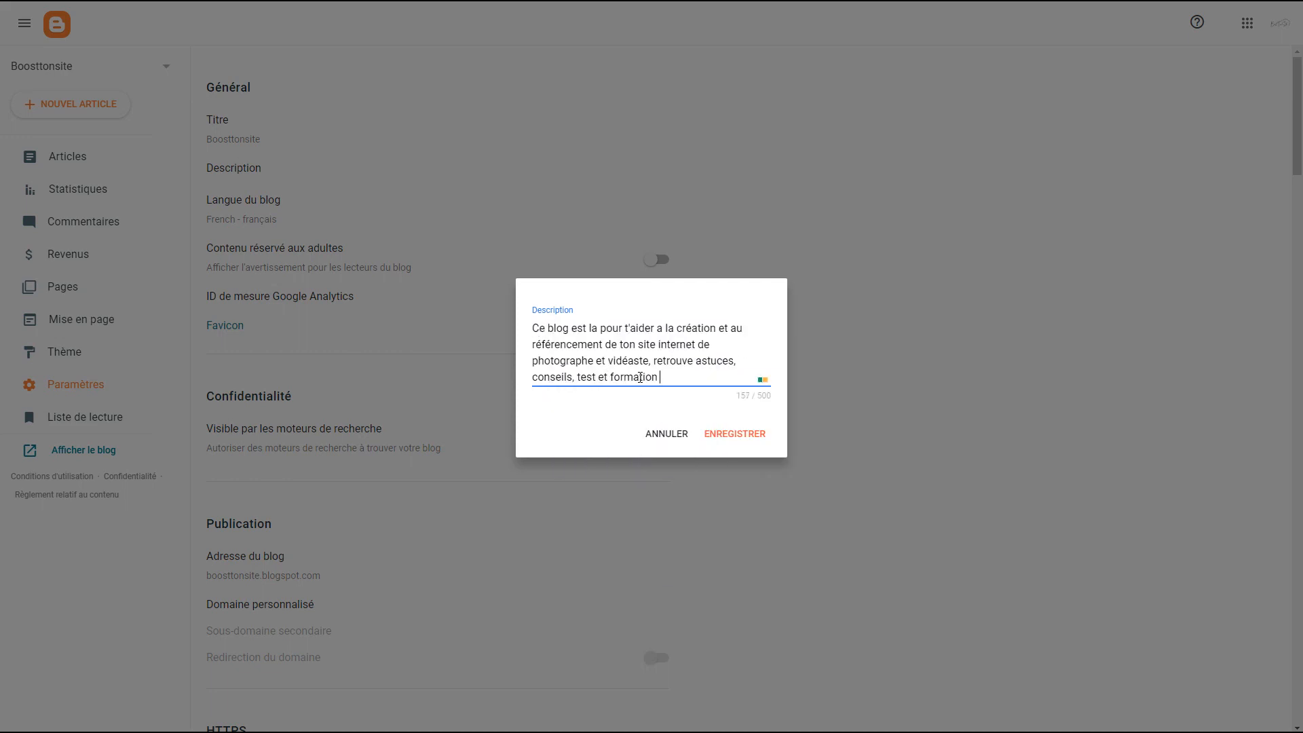
pyautogui.click(735, 433)
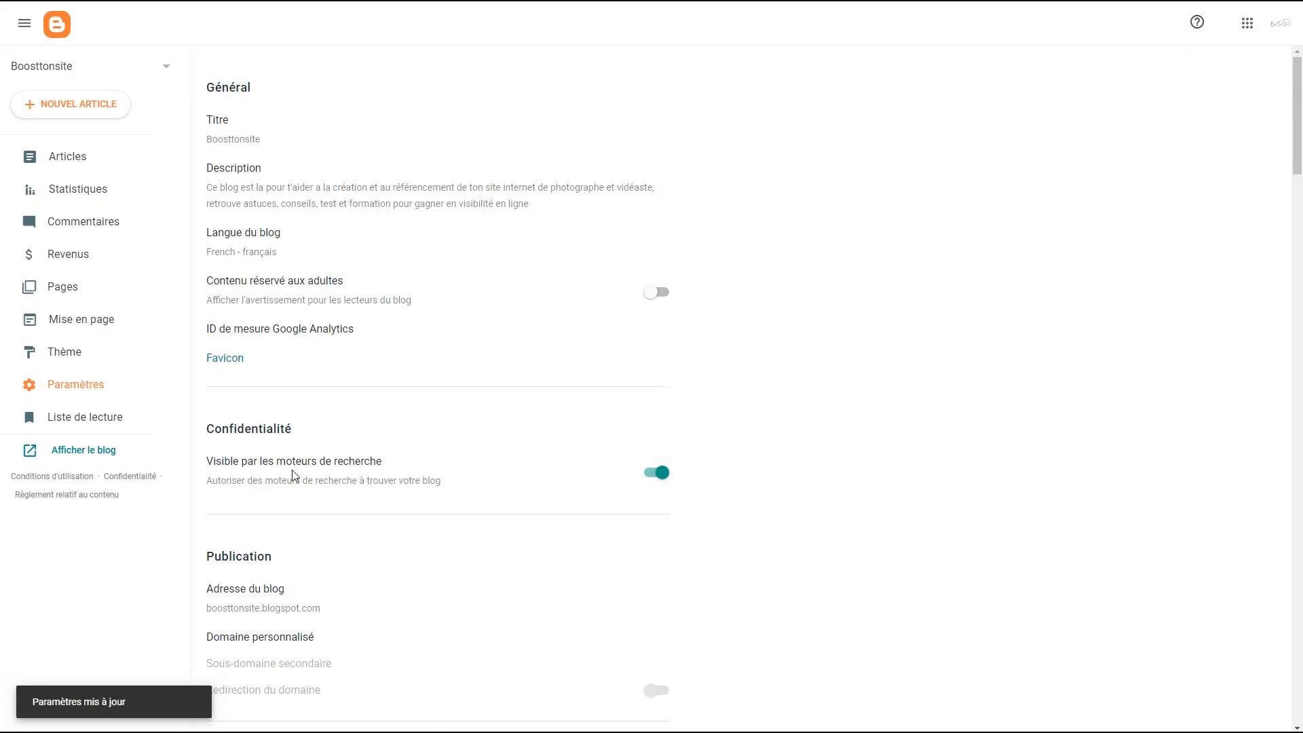
# Turn off the blog's visibility to search engines in the privacy settings.
pyautogui.click(654, 480)
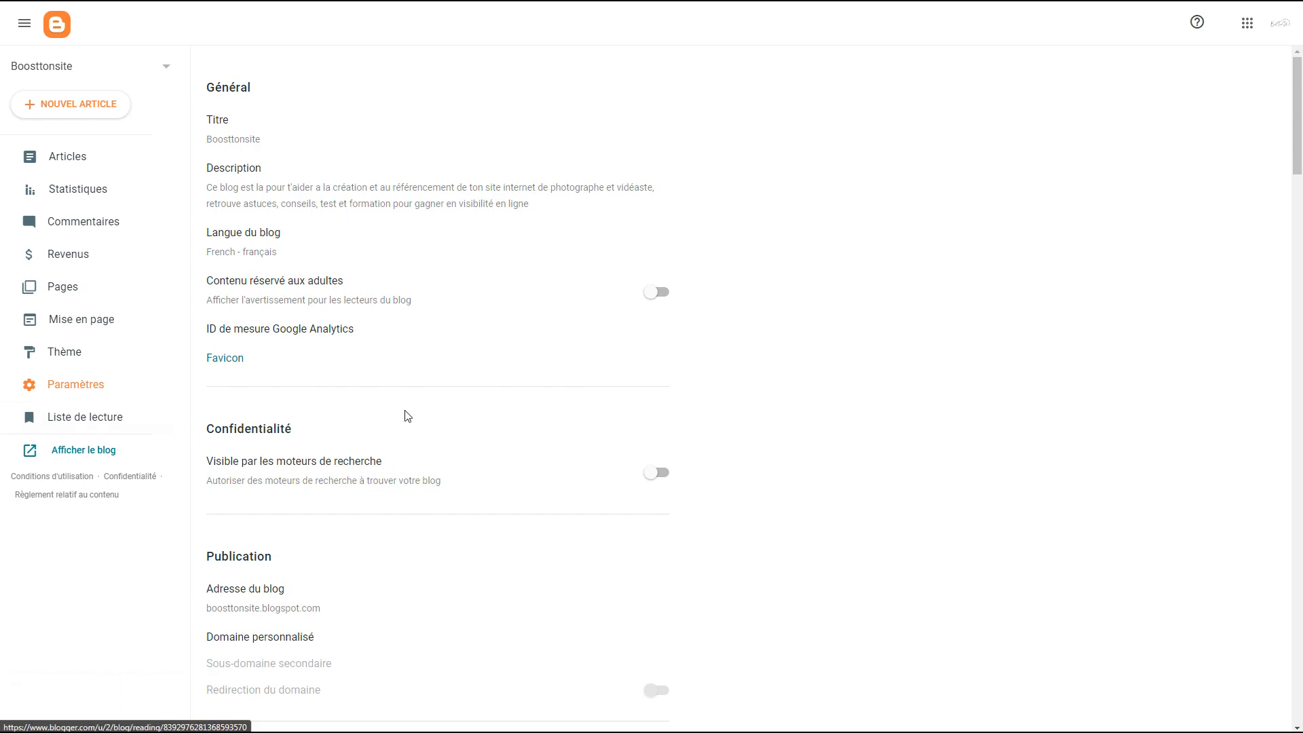
pyautogui.scroll(-8, 405, 417)
pyautogui.scroll(-6, 406, 416)
pyautogui.scroll(14, 397, 416)
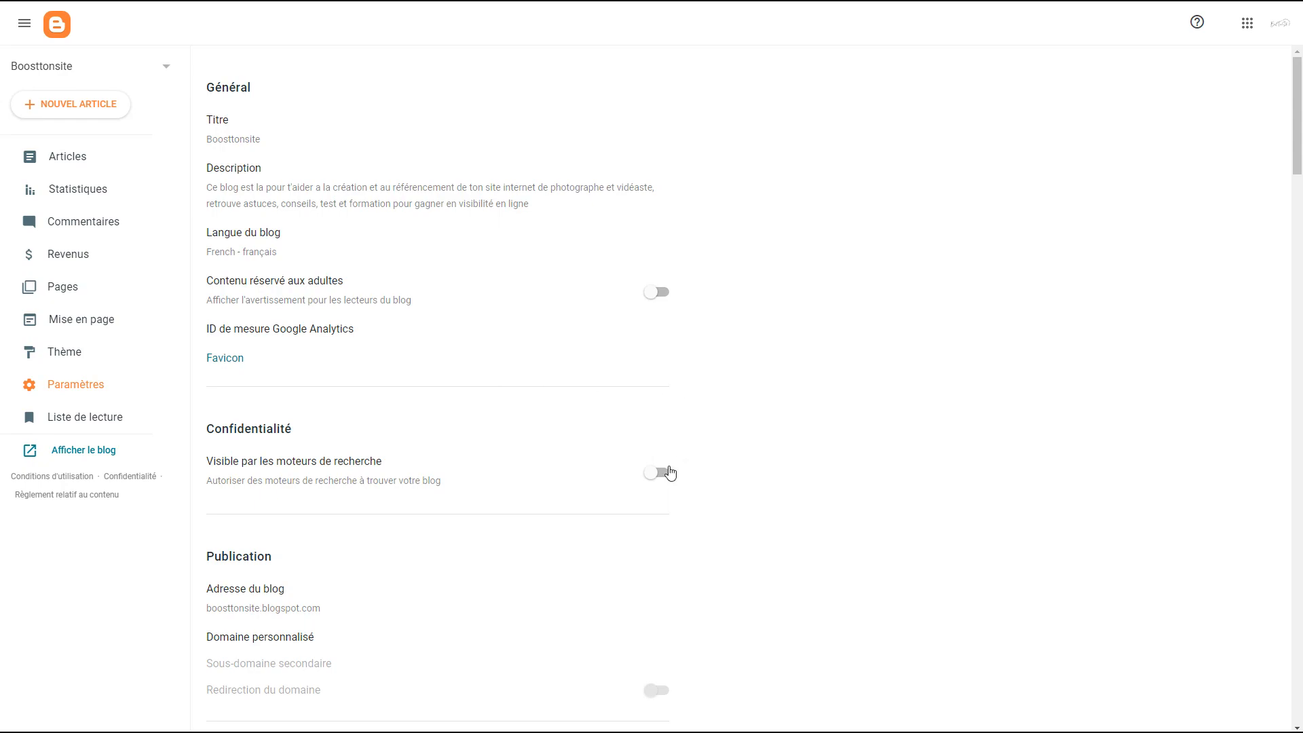
pyautogui.click(71, 459)
# Look at the favicon upload page and the custom domain options, leaving both without saving.
pyautogui.click(225, 360)
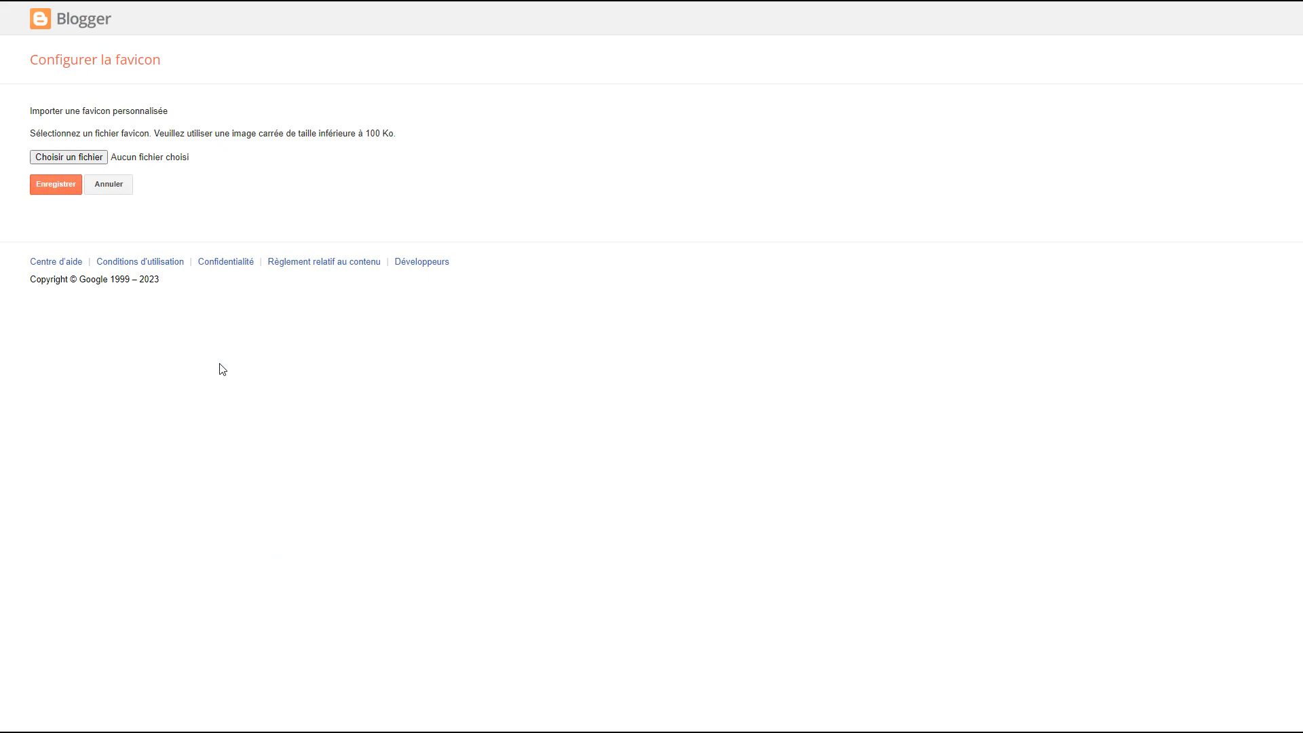
pyautogui.click(109, 185)
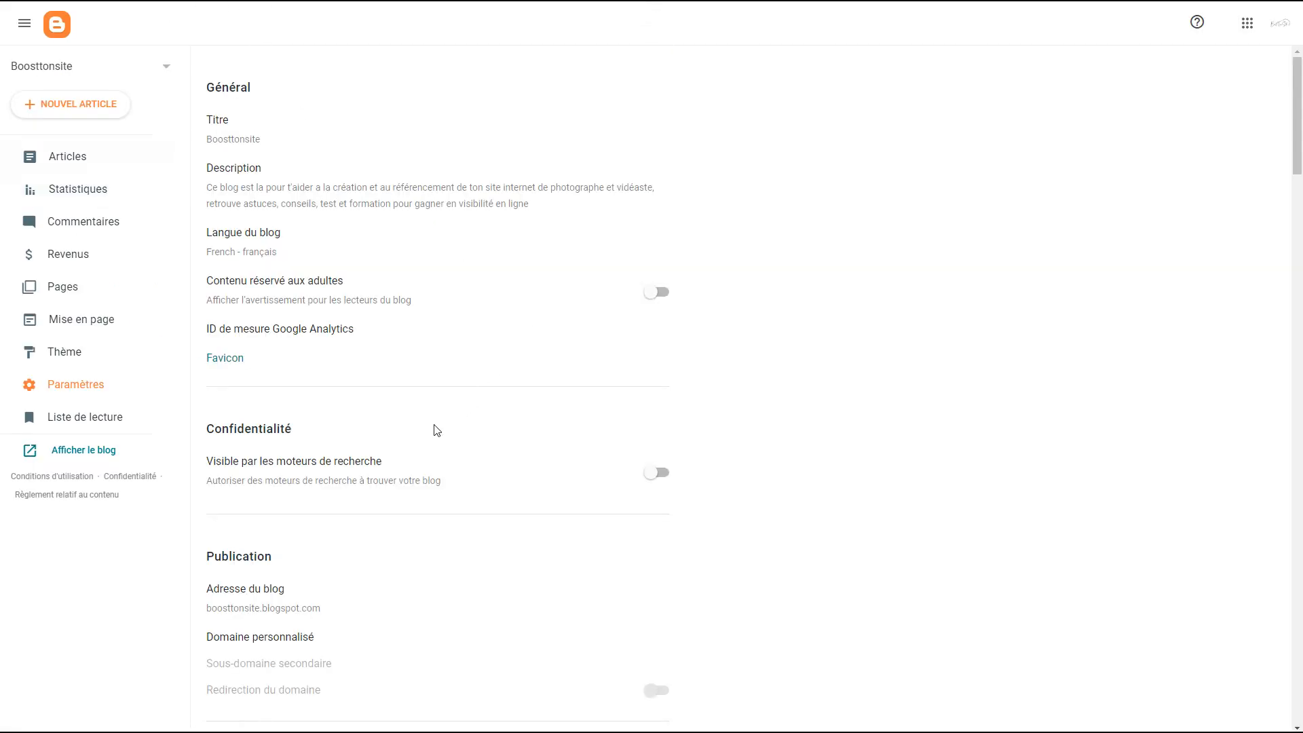
pyautogui.scroll(-4, 437, 431)
pyautogui.click(304, 365)
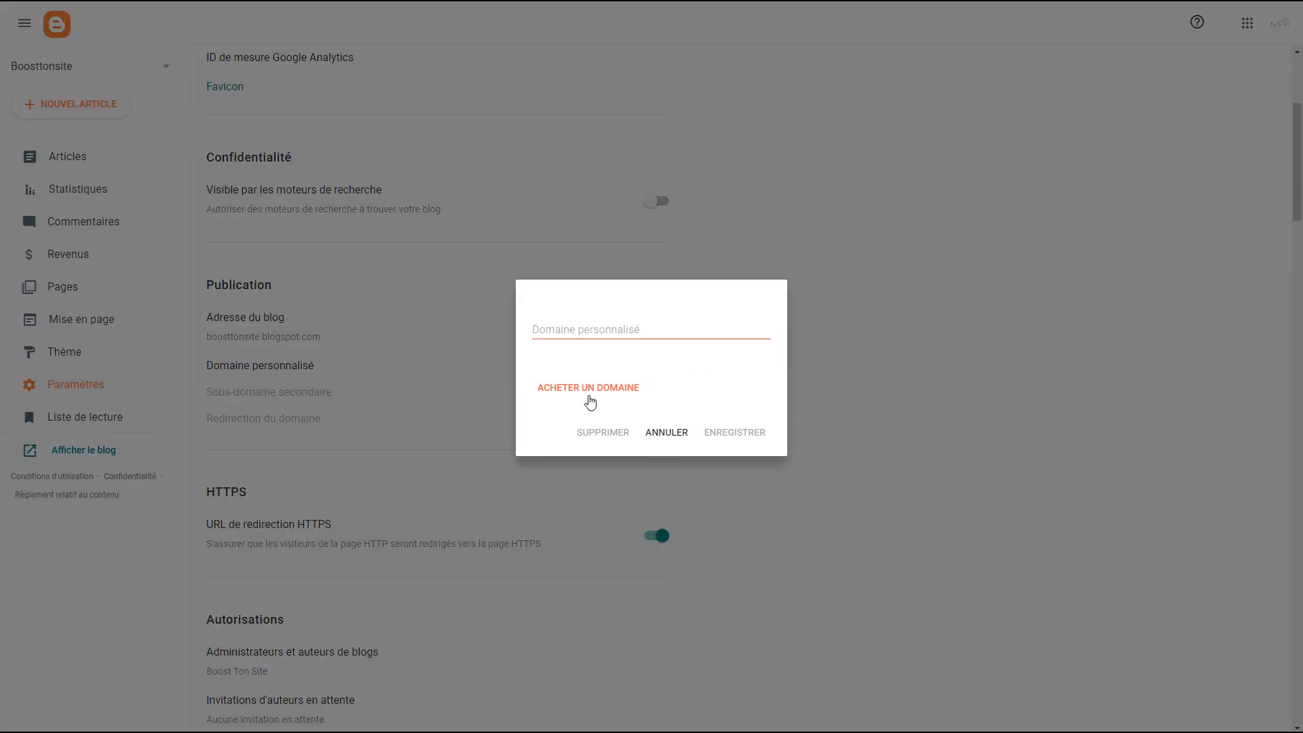
pyautogui.click(668, 433)
# Review the HTTPS and permission settings and the maximum number of posts on the main page, without saving changes.
pyautogui.scroll(-3, 673, 341)
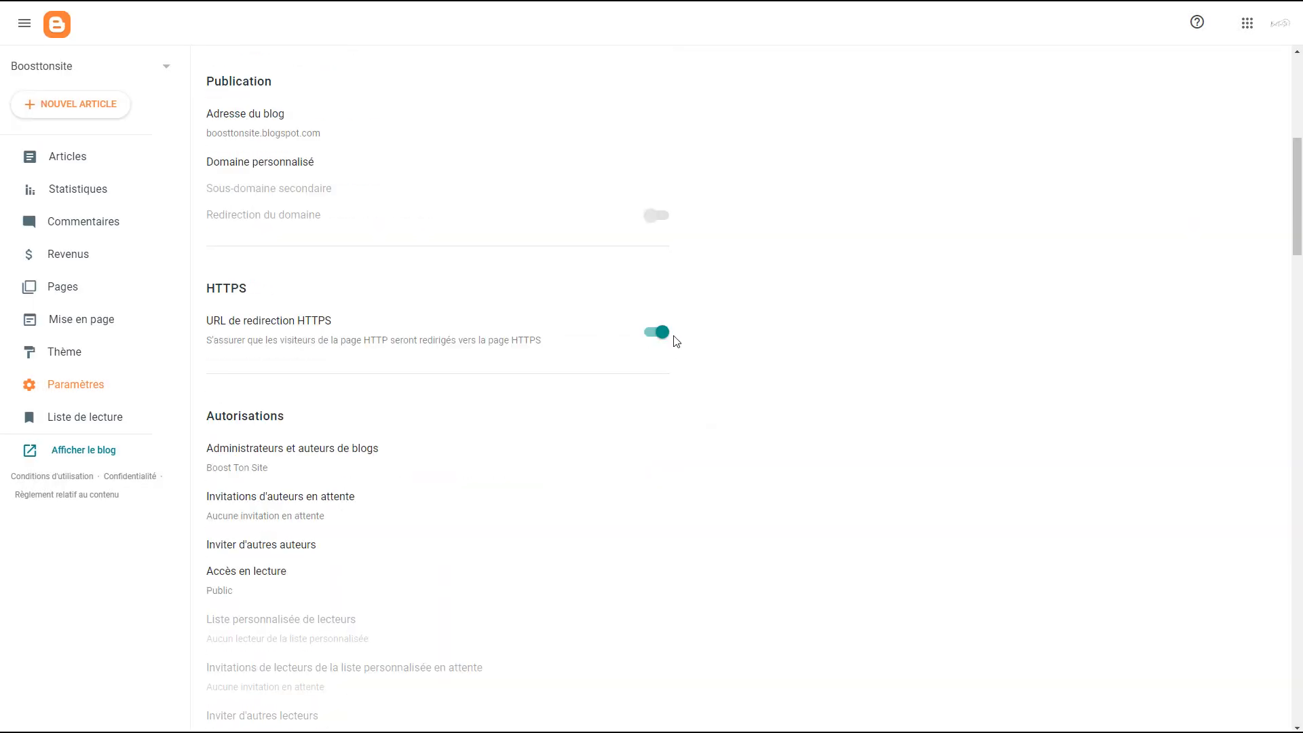
pyautogui.scroll(-6, 541, 392)
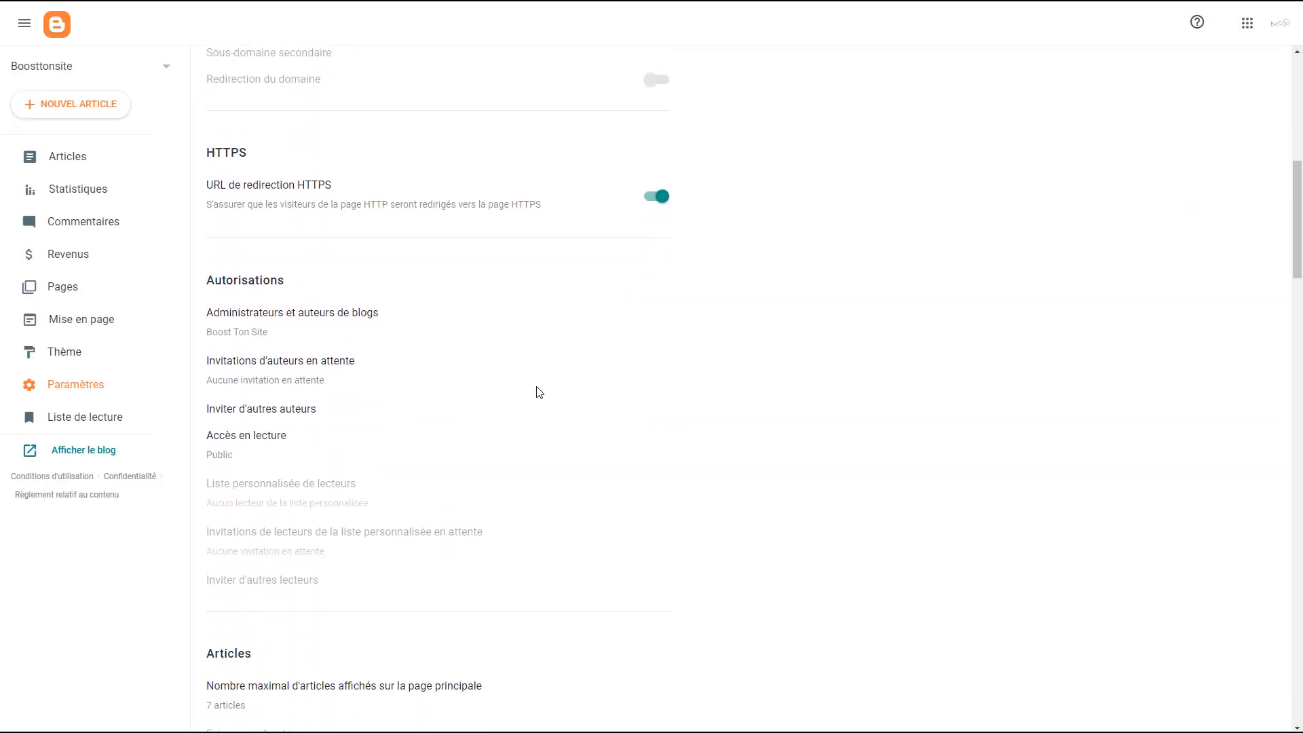
pyautogui.click(438, 416)
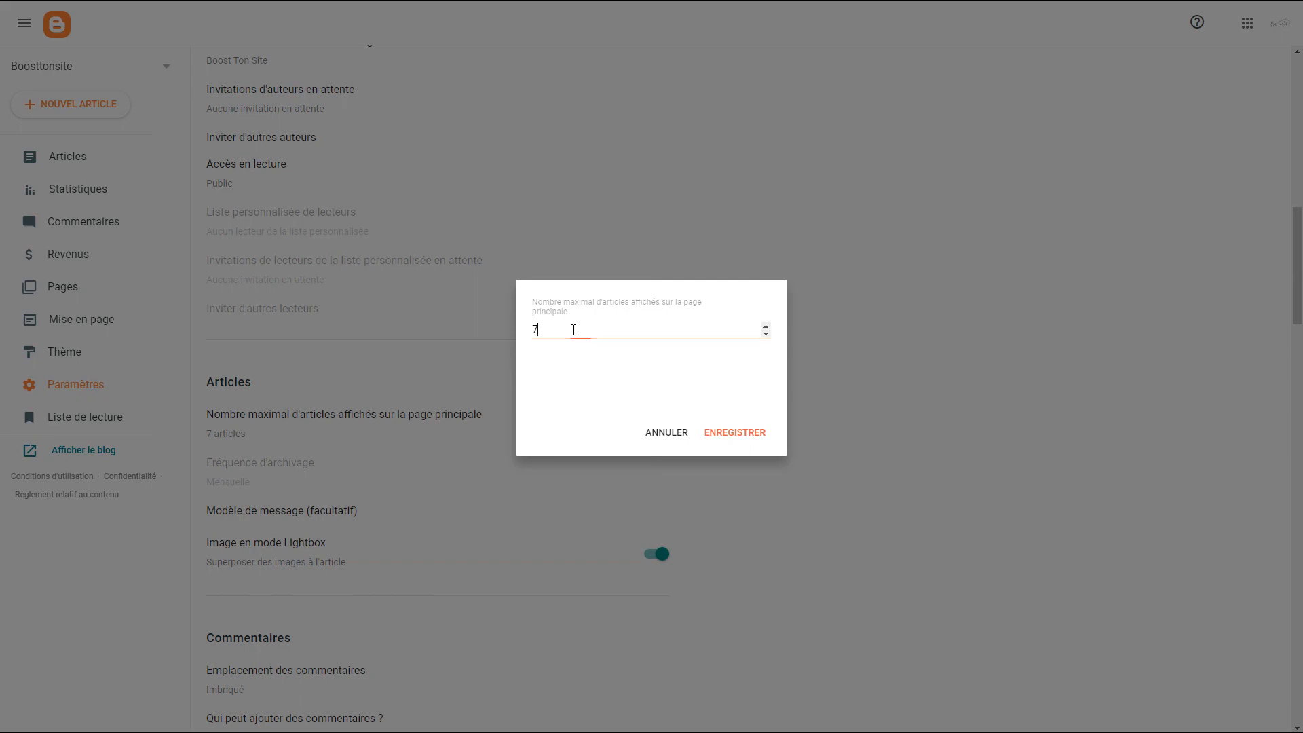
pyautogui.click(668, 435)
# Allow all users, including anonymous ones, to add comments, and set comment moderation to Toujours.
pyautogui.scroll(-4, 482, 429)
pyautogui.scroll(-1, 482, 429)
pyautogui.click(340, 388)
pyautogui.click(537, 341)
pyautogui.click(733, 434)
pyautogui.click(426, 437)
pyautogui.click(536, 341)
pyautogui.click(734, 434)
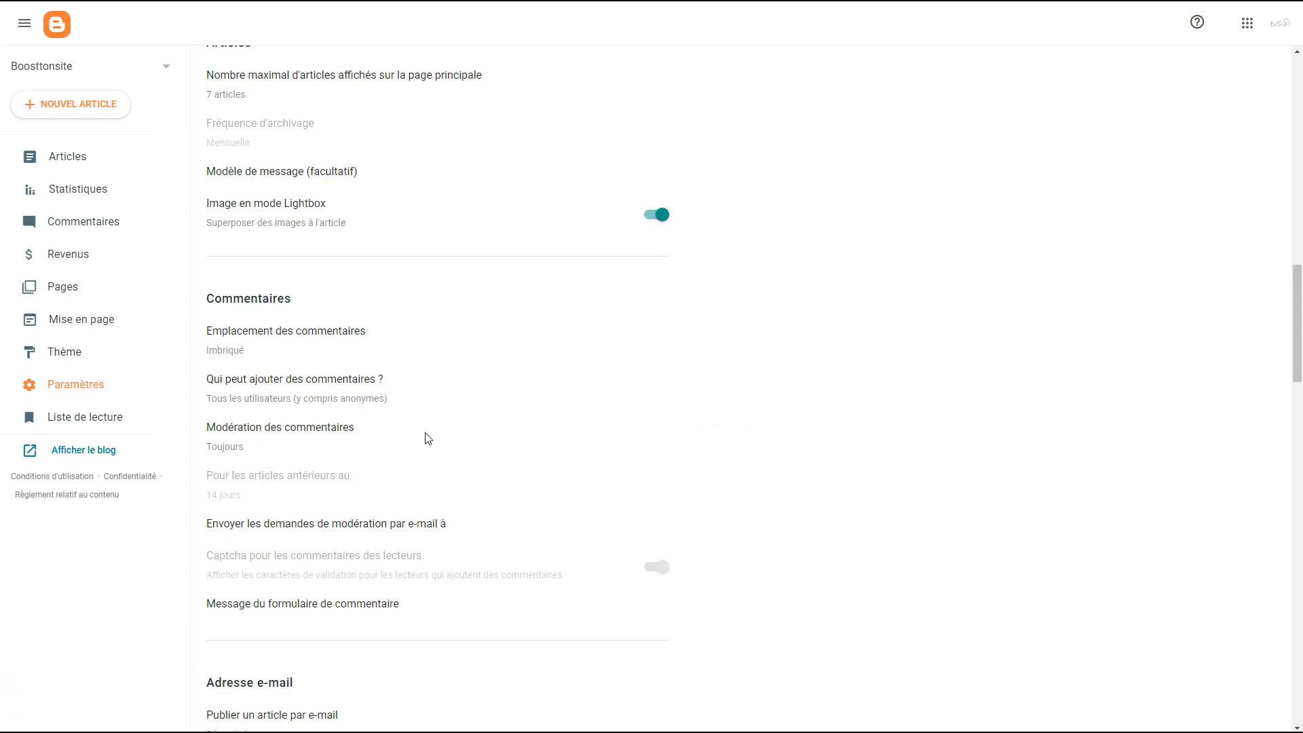
# Look at the e-mail setting for moderation requests and the options for publishing posts by e-mail, without saving.
pyautogui.scroll(-2, 516, 421)
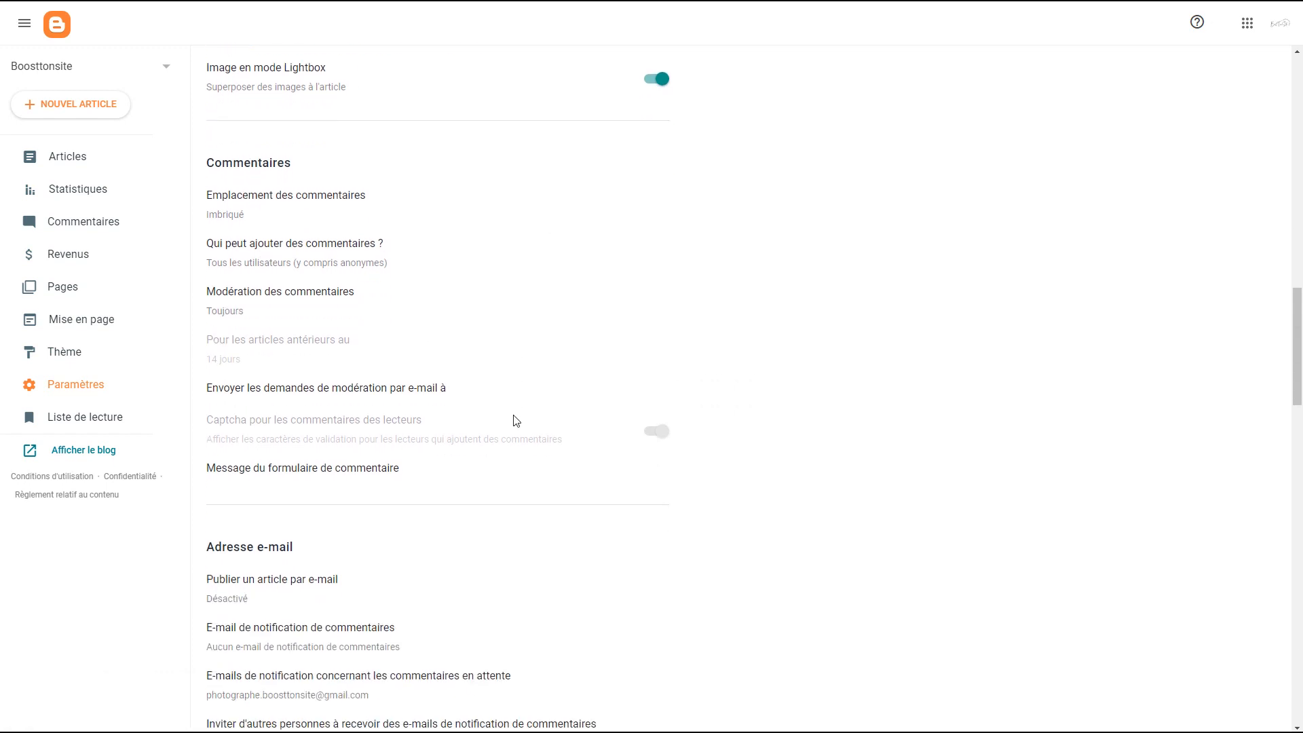
pyautogui.click(557, 389)
pyautogui.click(666, 432)
pyautogui.scroll(-3, 449, 423)
pyautogui.click(320, 379)
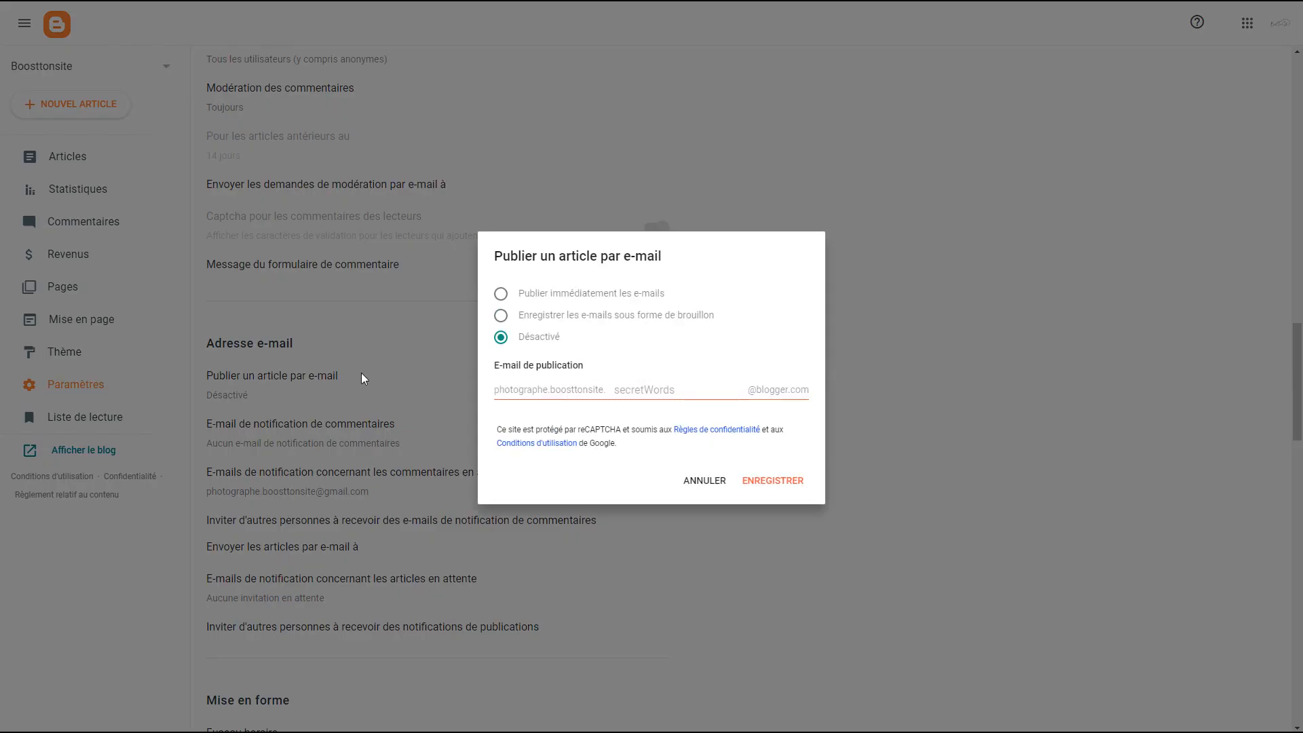
pyautogui.click(501, 294)
pyautogui.click(706, 482)
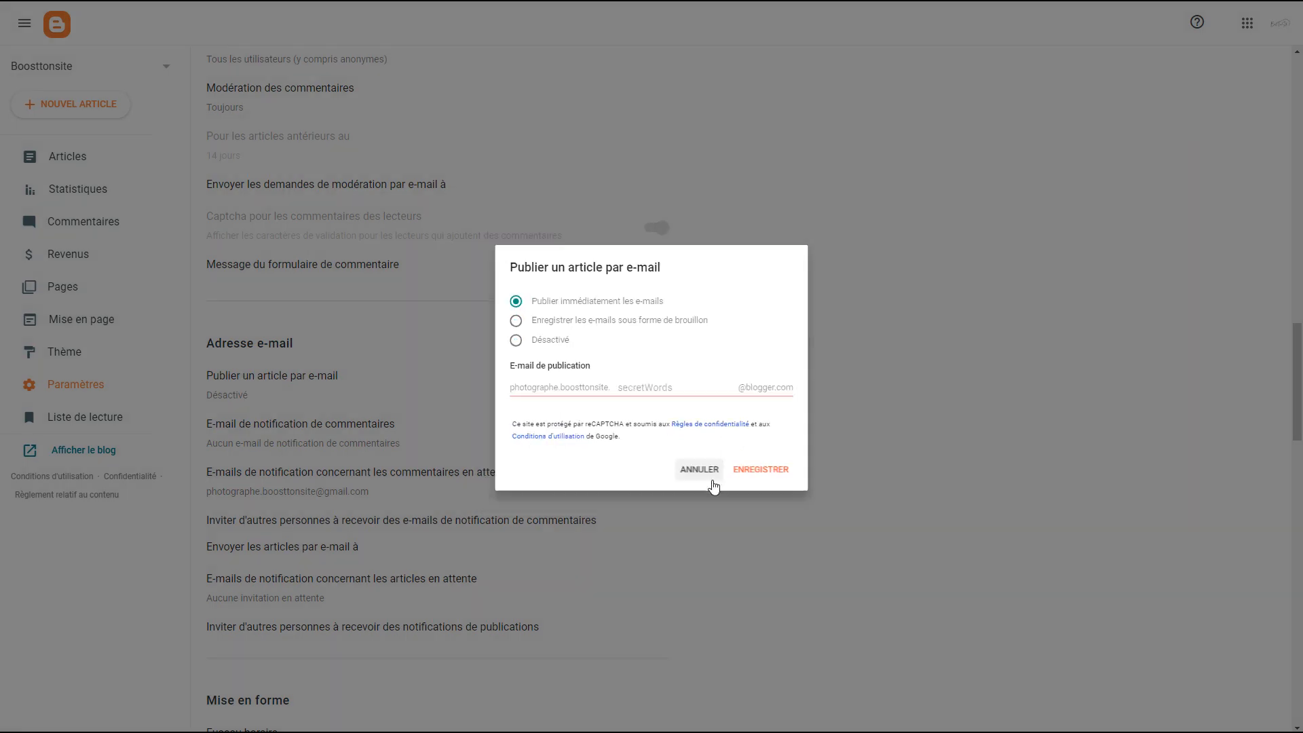
# Set the blog's time zone to (GMT+00:00) temps universel coordonné.
pyautogui.scroll(-6, 332, 442)
pyautogui.click(376, 351)
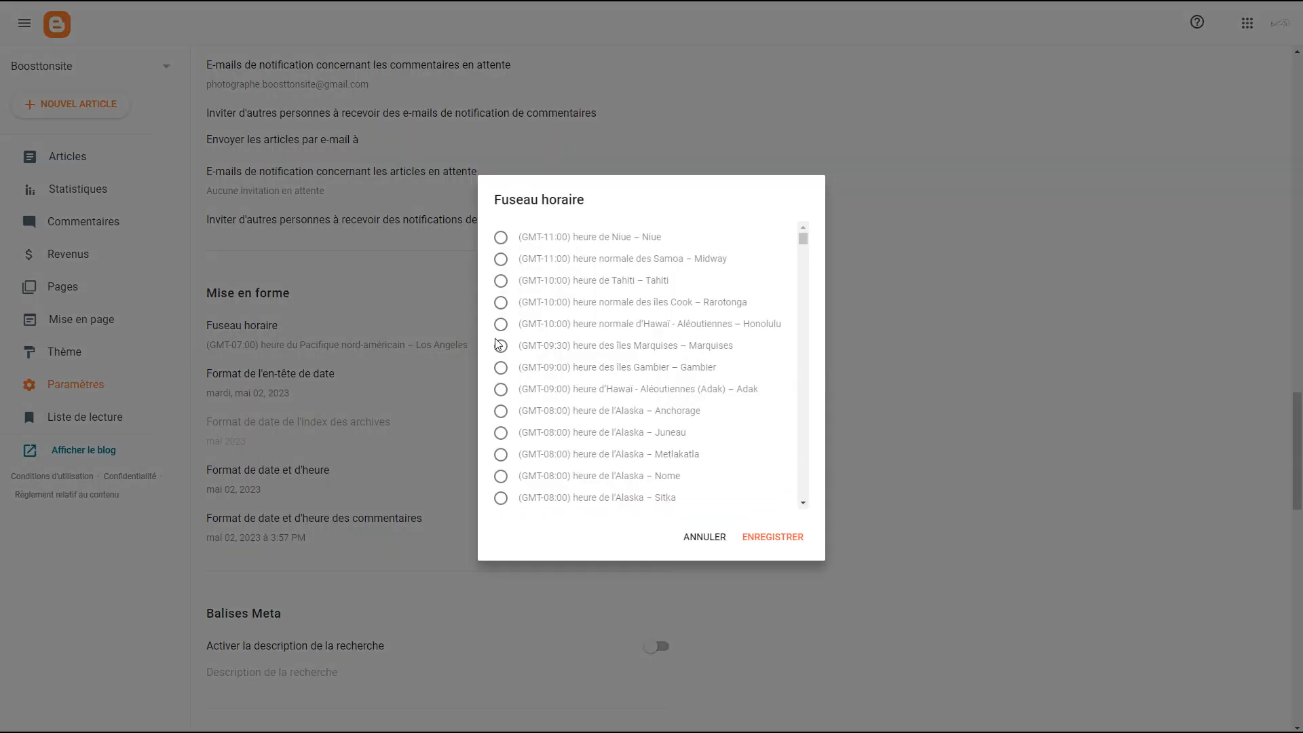
pyautogui.moveTo(807, 243); pyautogui.dragTo(820, 369)
pyautogui.scroll(3, 604, 445)
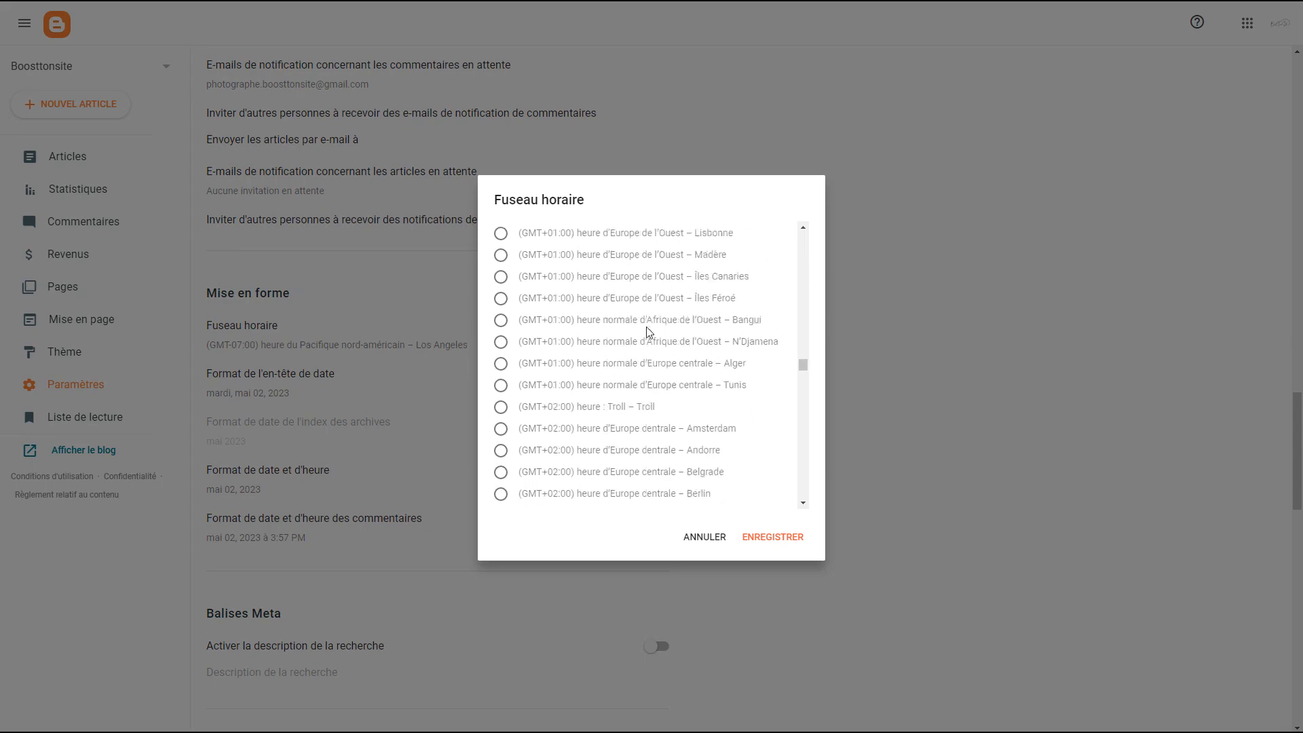
pyautogui.click(567, 397)
pyautogui.click(751, 536)
# Set the date and time format of comments to the 24-hour style "02 mai, 2023 15:57".
pyautogui.click(338, 523)
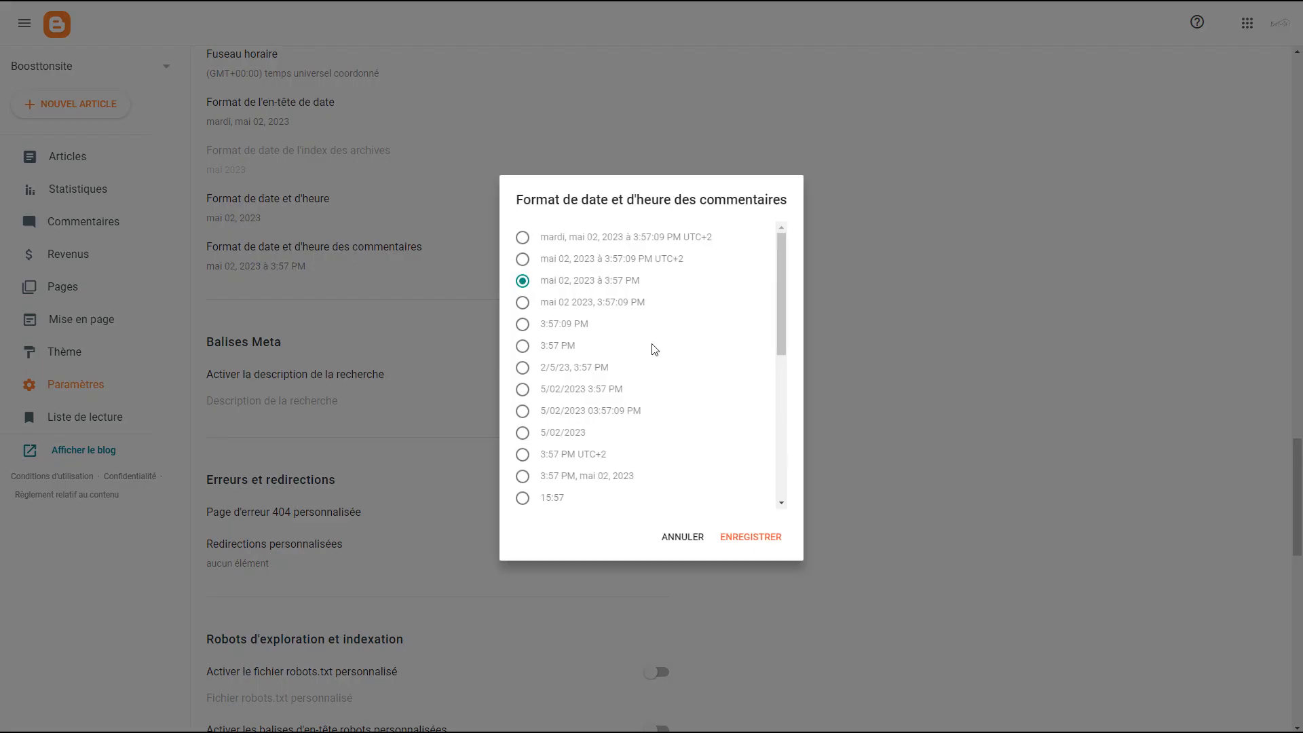
pyautogui.scroll(-3, 622, 335)
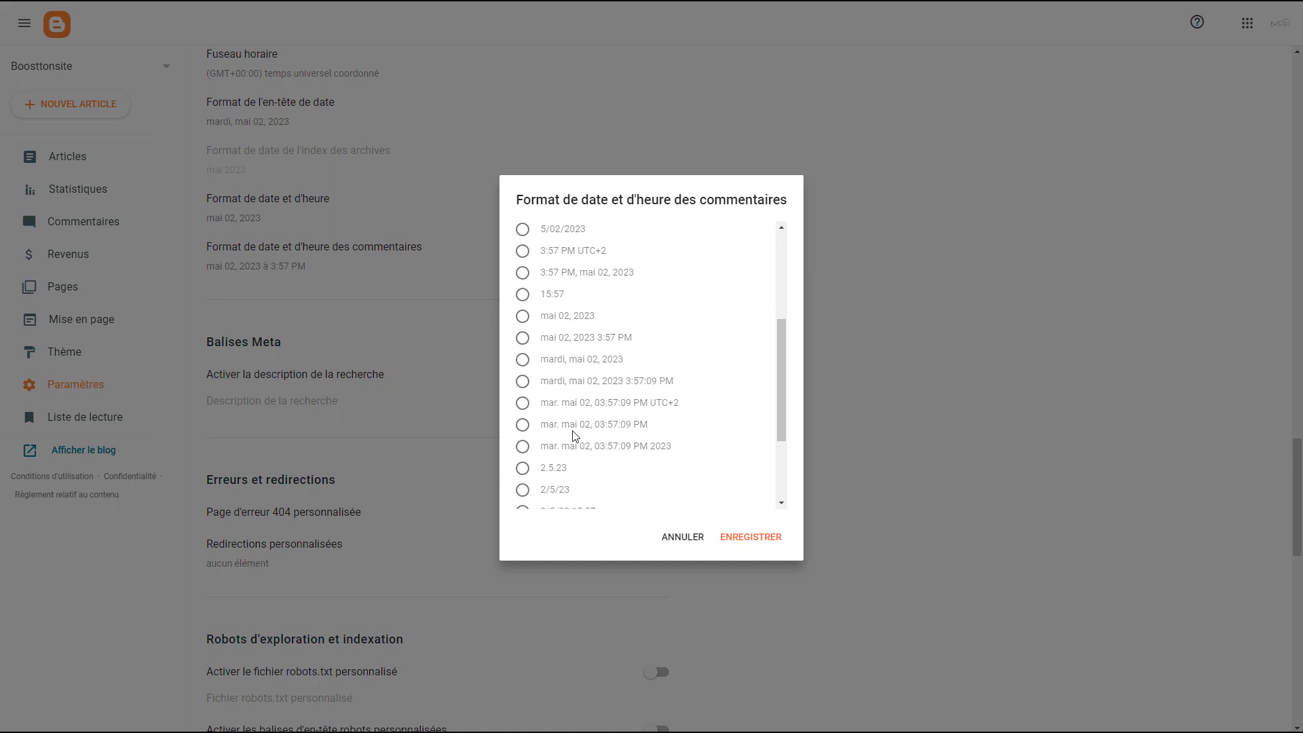
pyautogui.scroll(-2, 661, 450)
pyautogui.click(523, 380)
pyautogui.click(526, 465)
pyautogui.click(751, 537)
# Save a custom 404 message starting "Oops cette page n'existe plus" that points visitors to the menu or e-mail, and check the custom redirections.
pyautogui.click(284, 513)
pyautogui.write("Oops cette page n'existe plus n'hésite pas a consulter le menu ou a m'envoyer un mail si le problème perciste a bientôt")
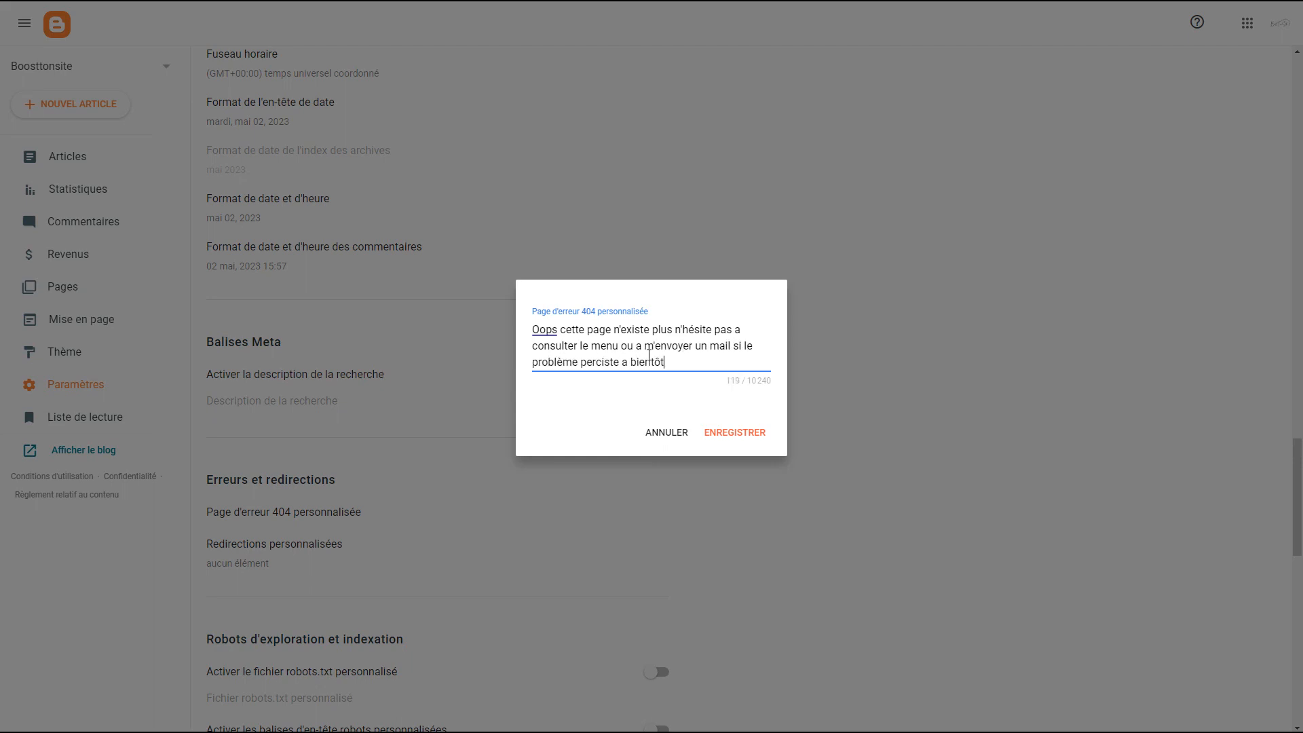
pyautogui.click(723, 436)
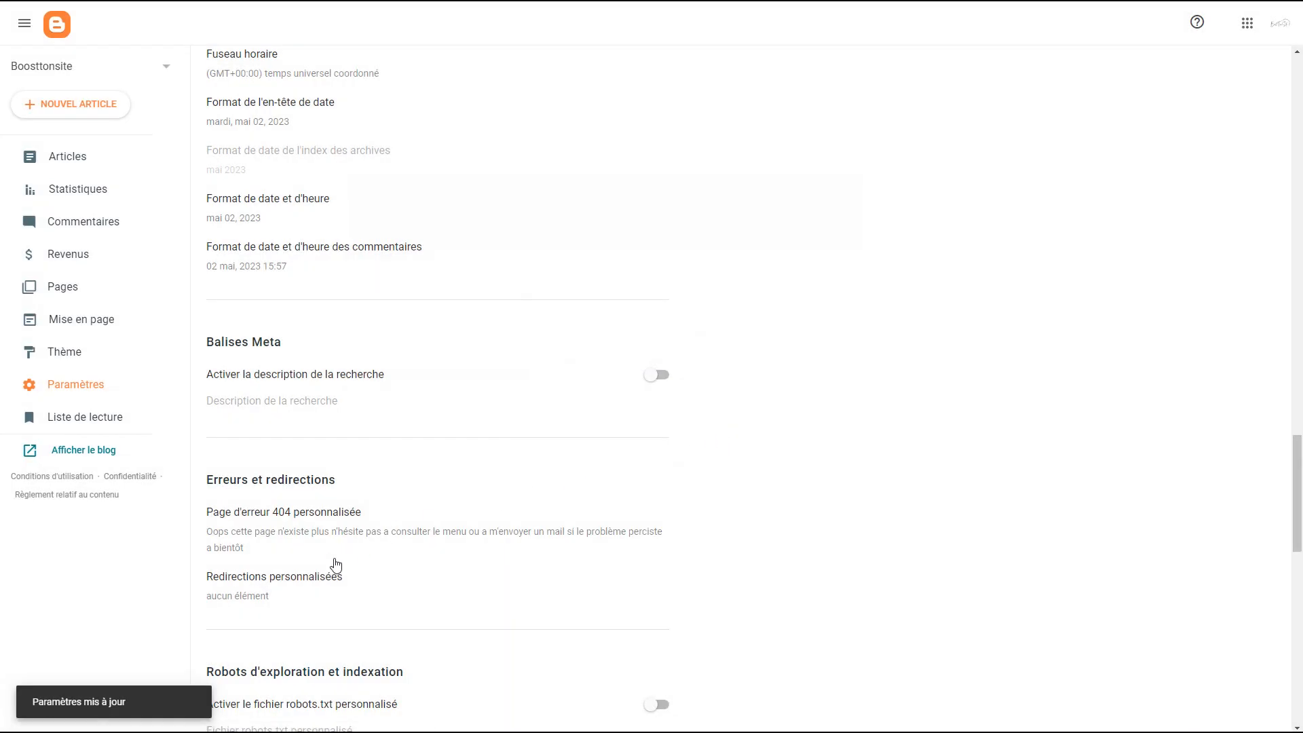
pyautogui.click(336, 570)
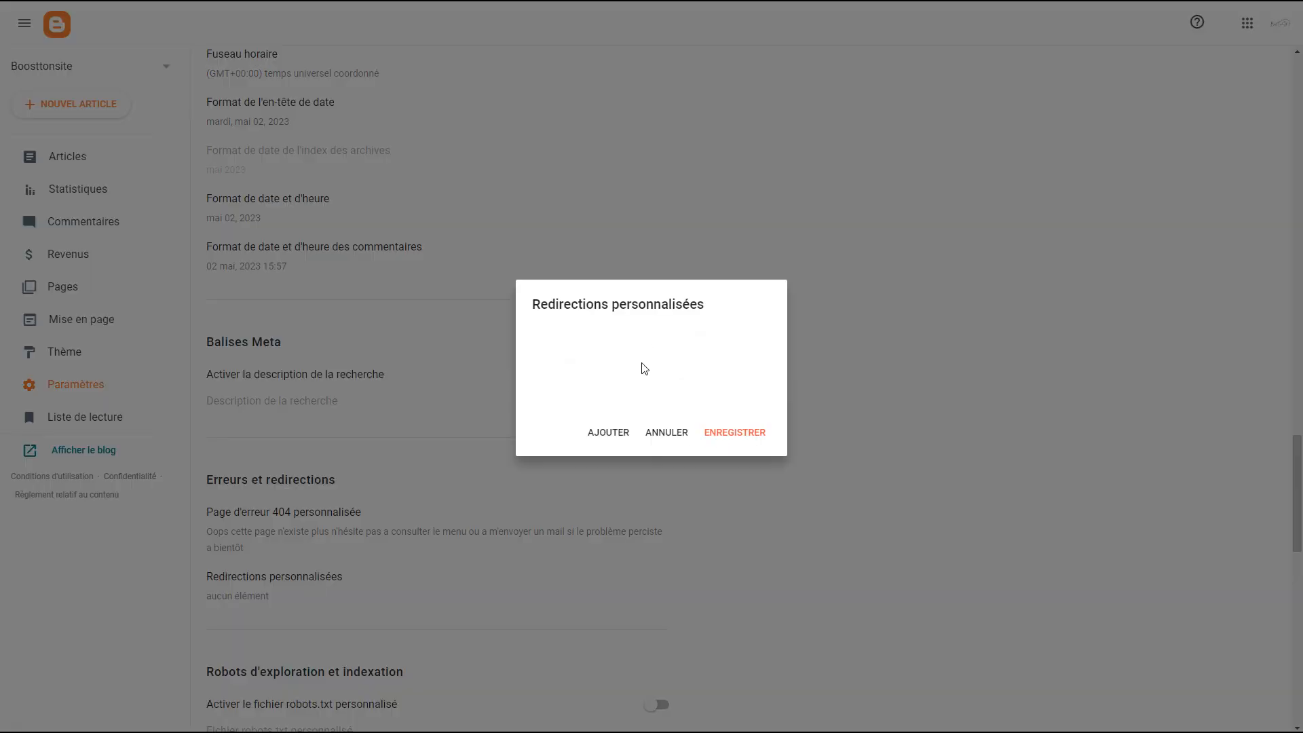
pyautogui.click(667, 433)
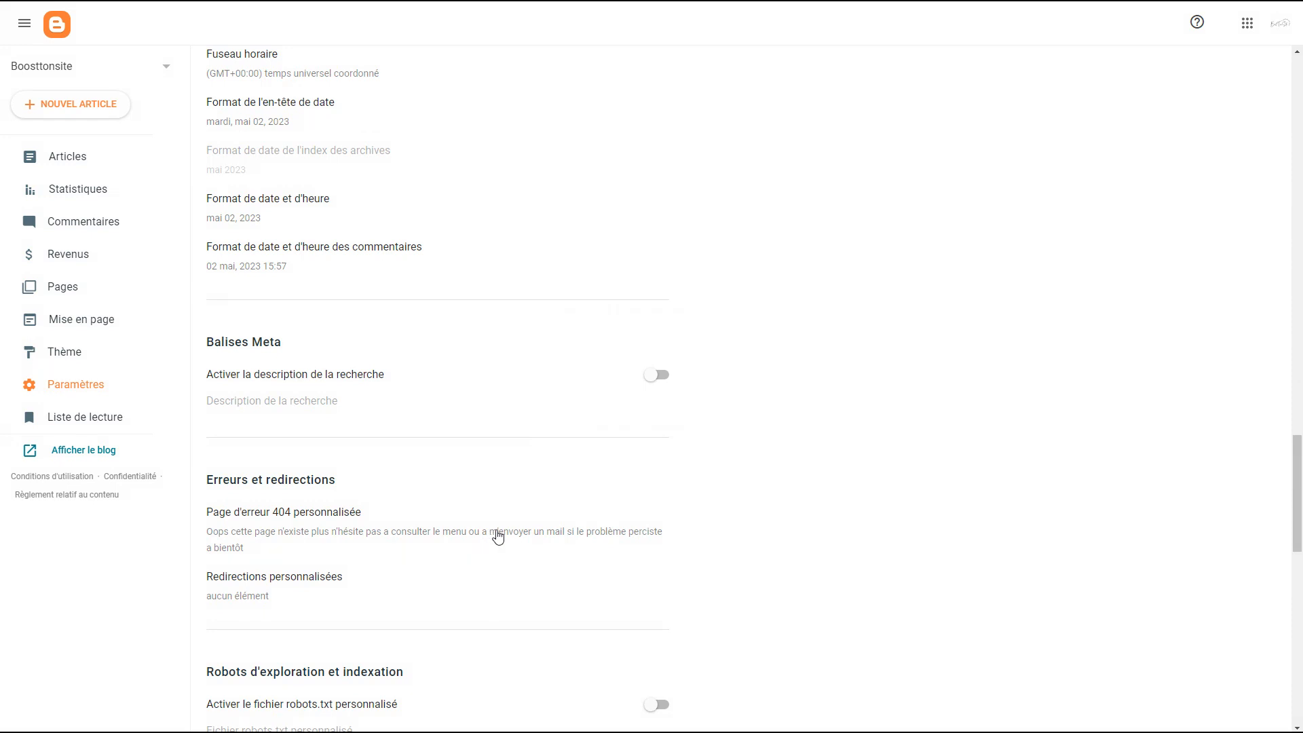
# Enable the custom robots.txt file, leaving the custom robots header tags off.
pyautogui.scroll(-4, 510, 540)
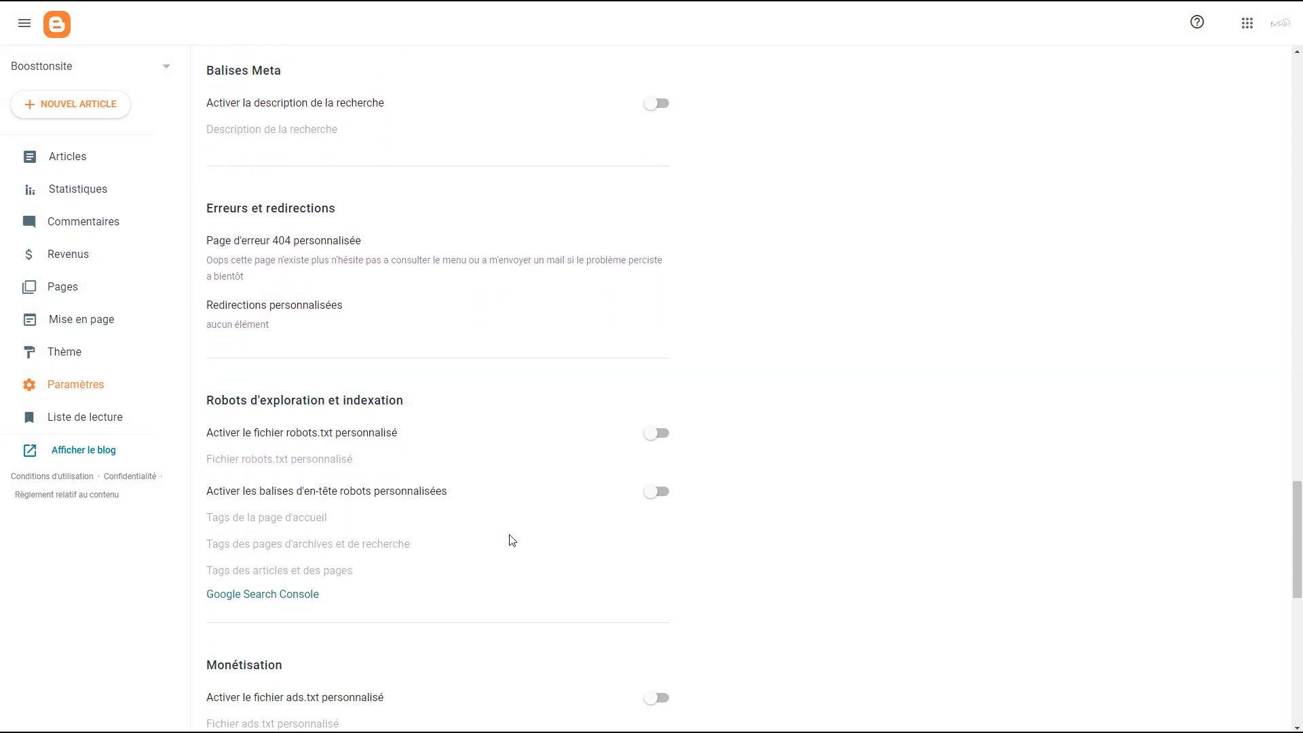
pyautogui.scroll(-2, 512, 540)
pyautogui.click(656, 299)
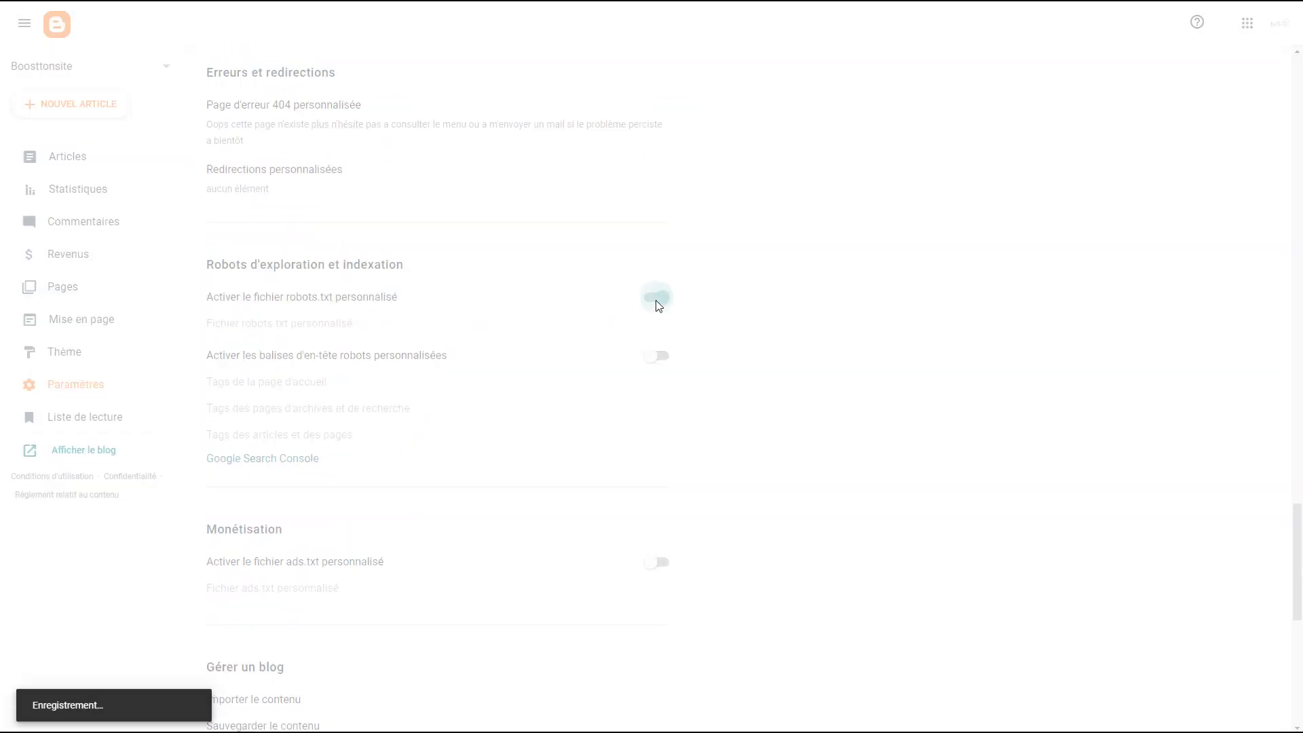
pyautogui.click(653, 362)
pyautogui.click(654, 362)
pyautogui.scroll(-1, 280, 463)
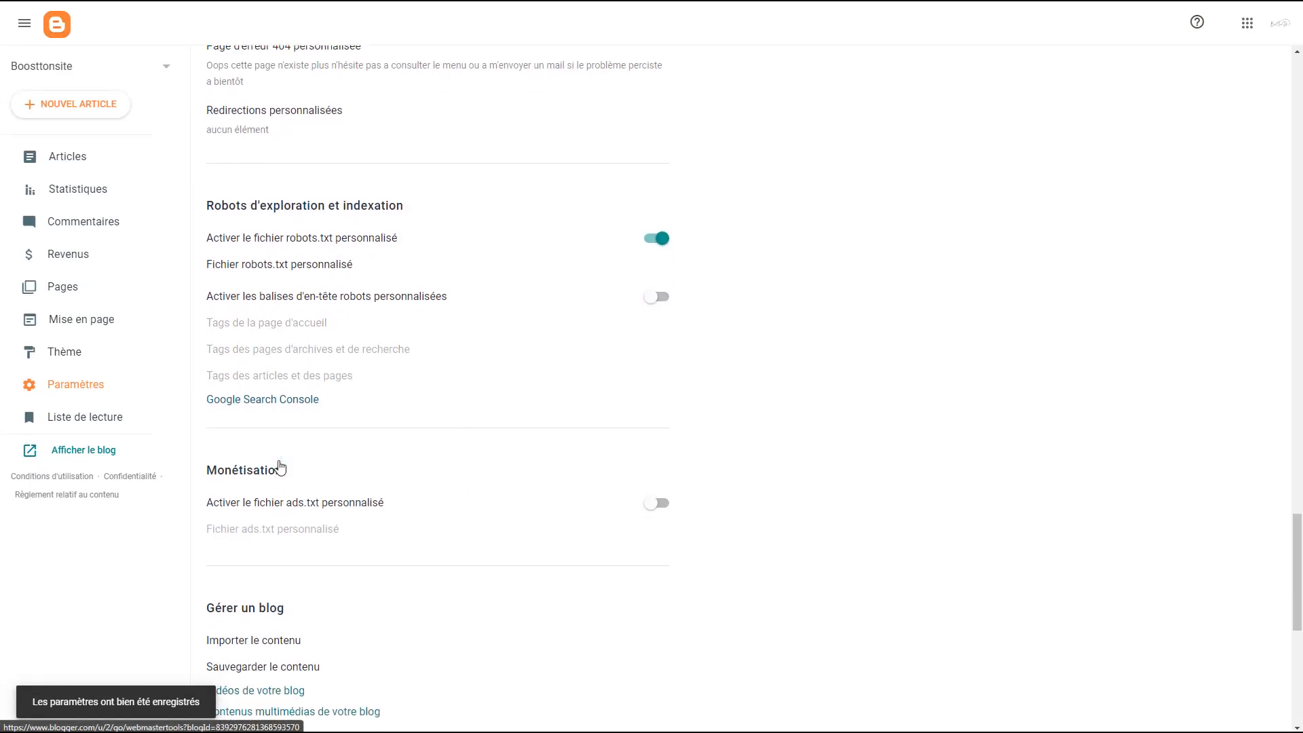
# Review the monetization, blog management and site feed settings, including the content import options, without importing anything.
pyautogui.scroll(-4, 280, 462)
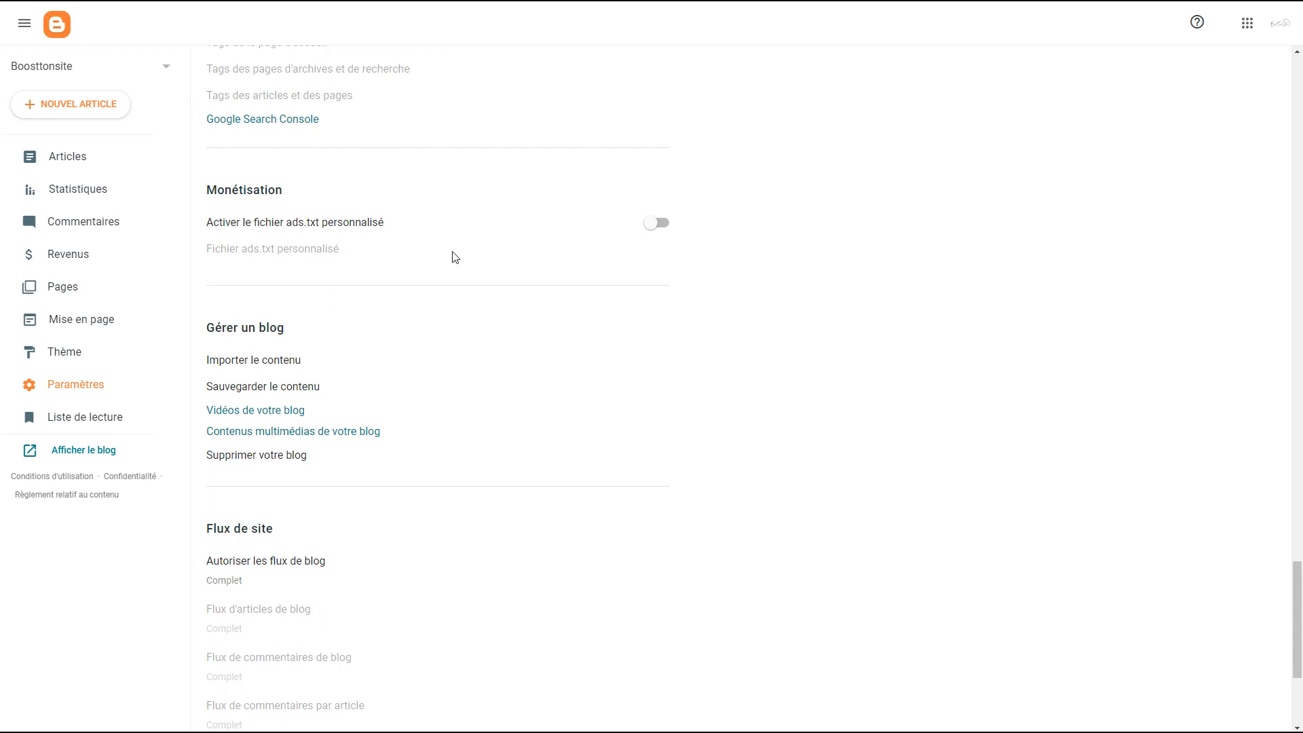
pyautogui.click(281, 366)
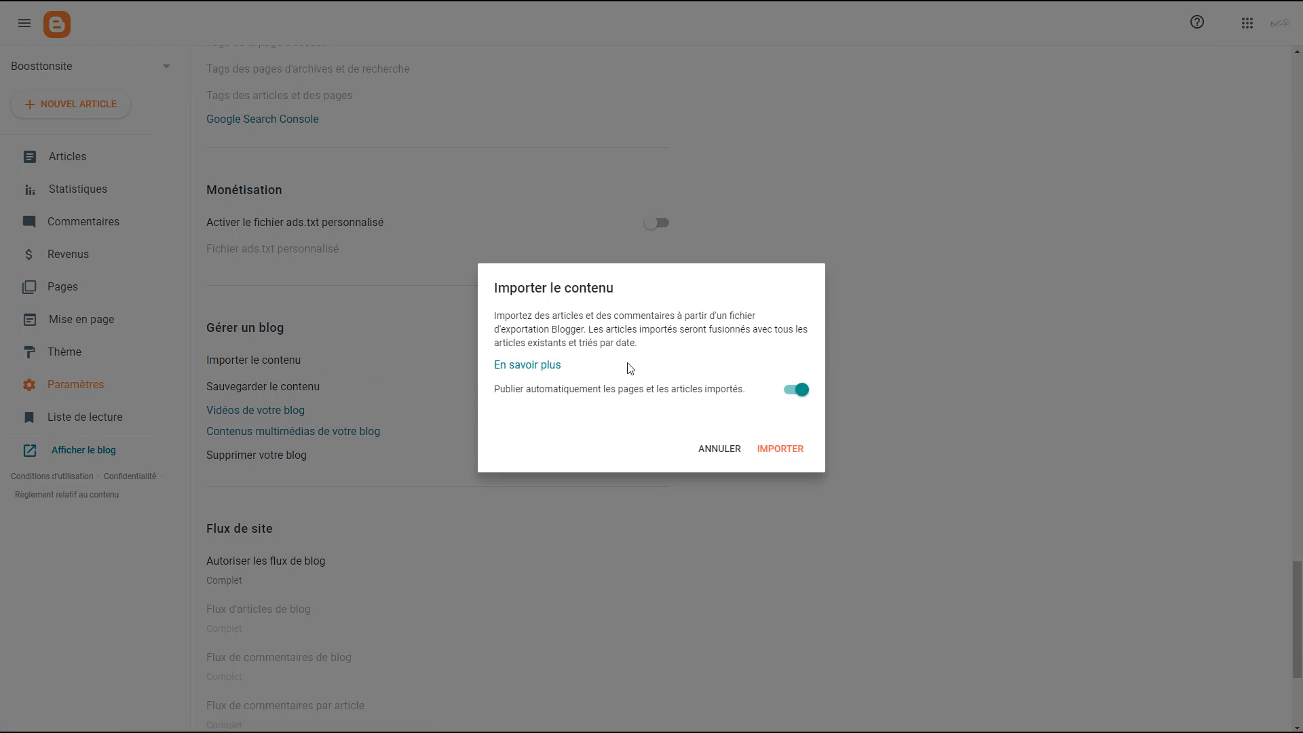
pyautogui.click(726, 451)
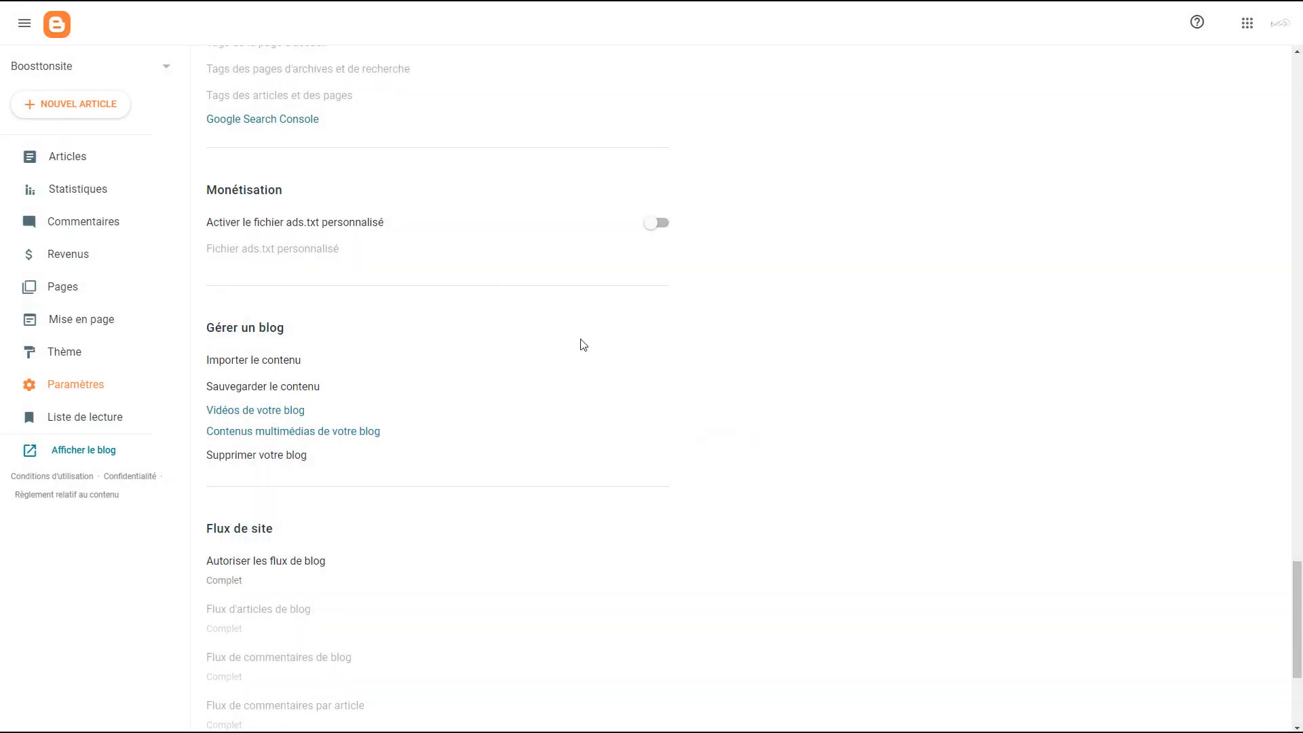
pyautogui.scroll(-4, 536, 369)
pyautogui.scroll(20, 212, 578)
# Browse the theme gallery from Contempo through Soho, Notable, Dynamic Views, Picture Window and Awesome Inc. to Travel.
pyautogui.click(63, 355)
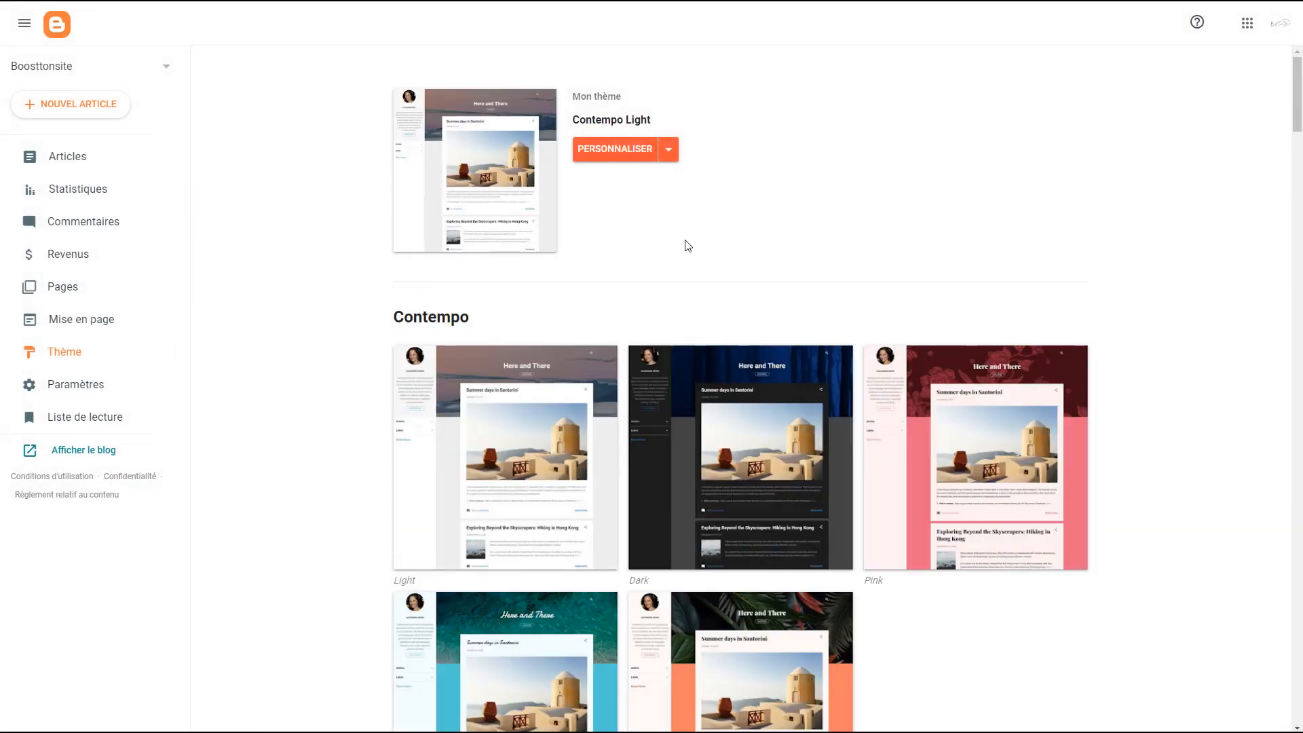
pyautogui.scroll(-15, 669, 262)
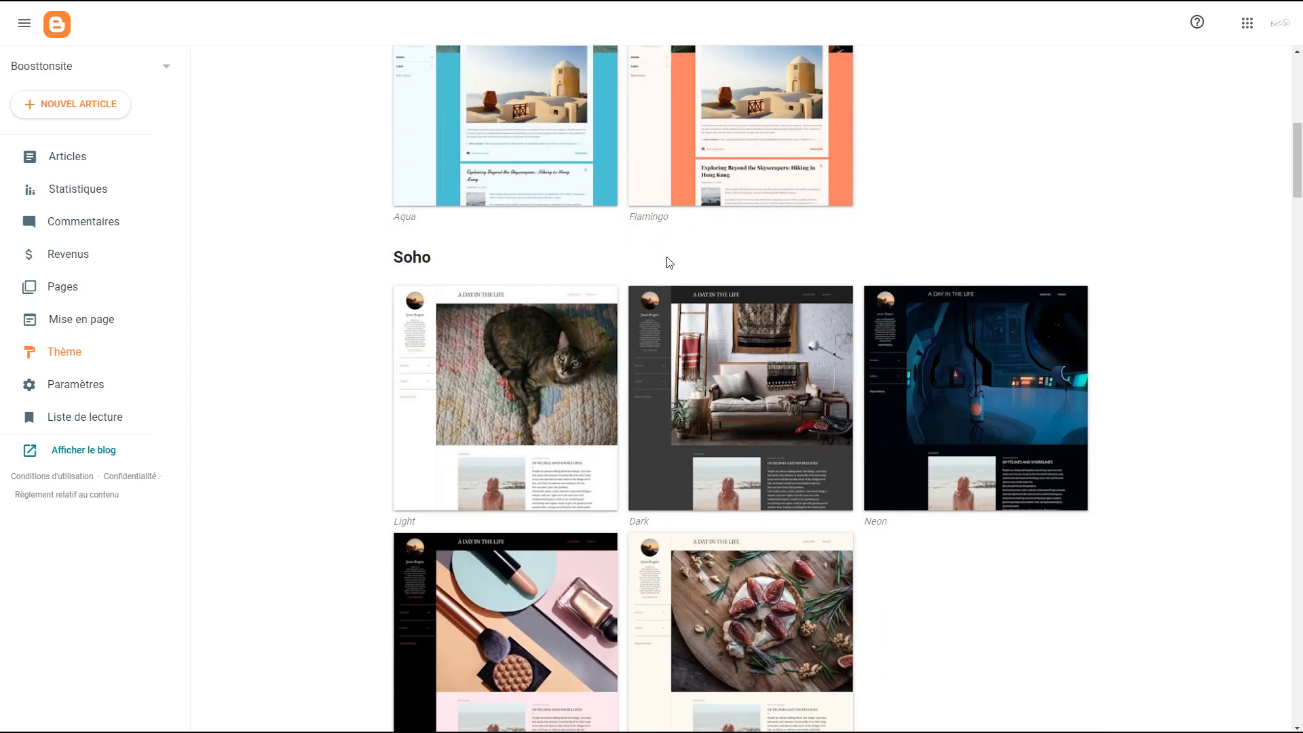
pyautogui.scroll(-14, 965, 339)
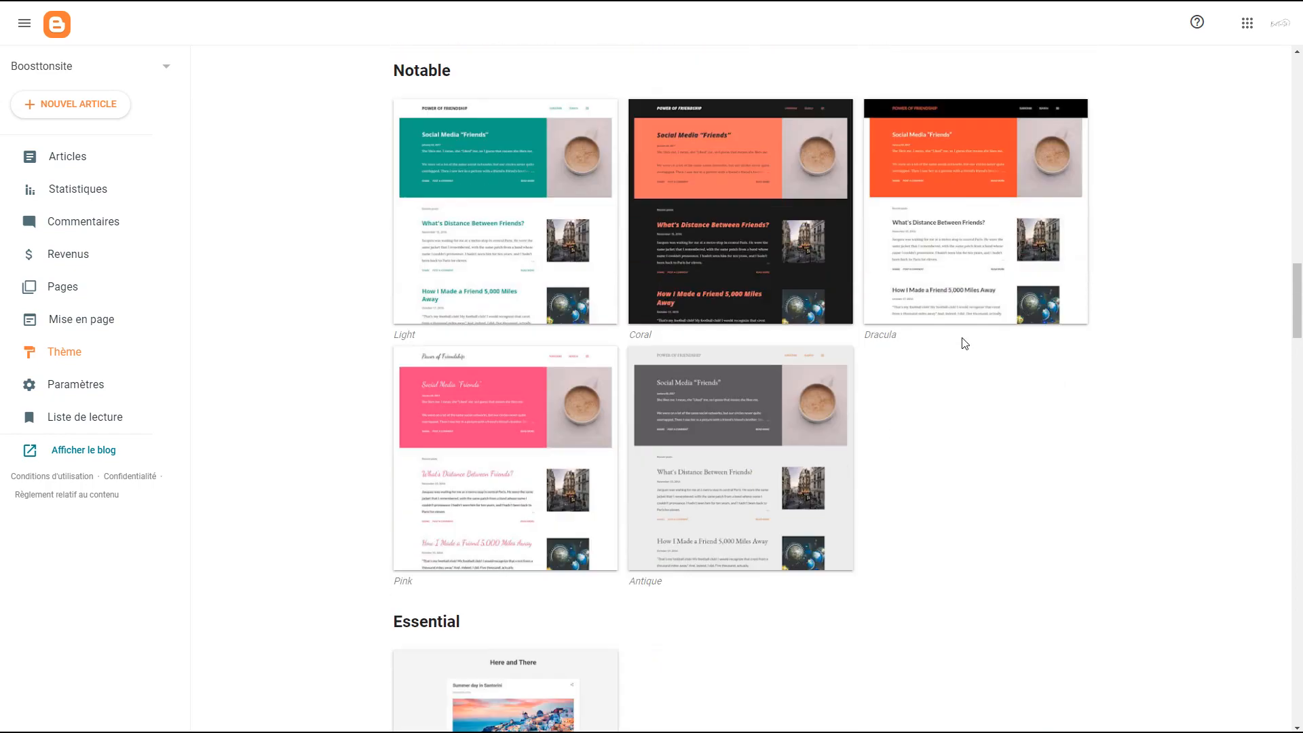
pyautogui.scroll(-12, 964, 343)
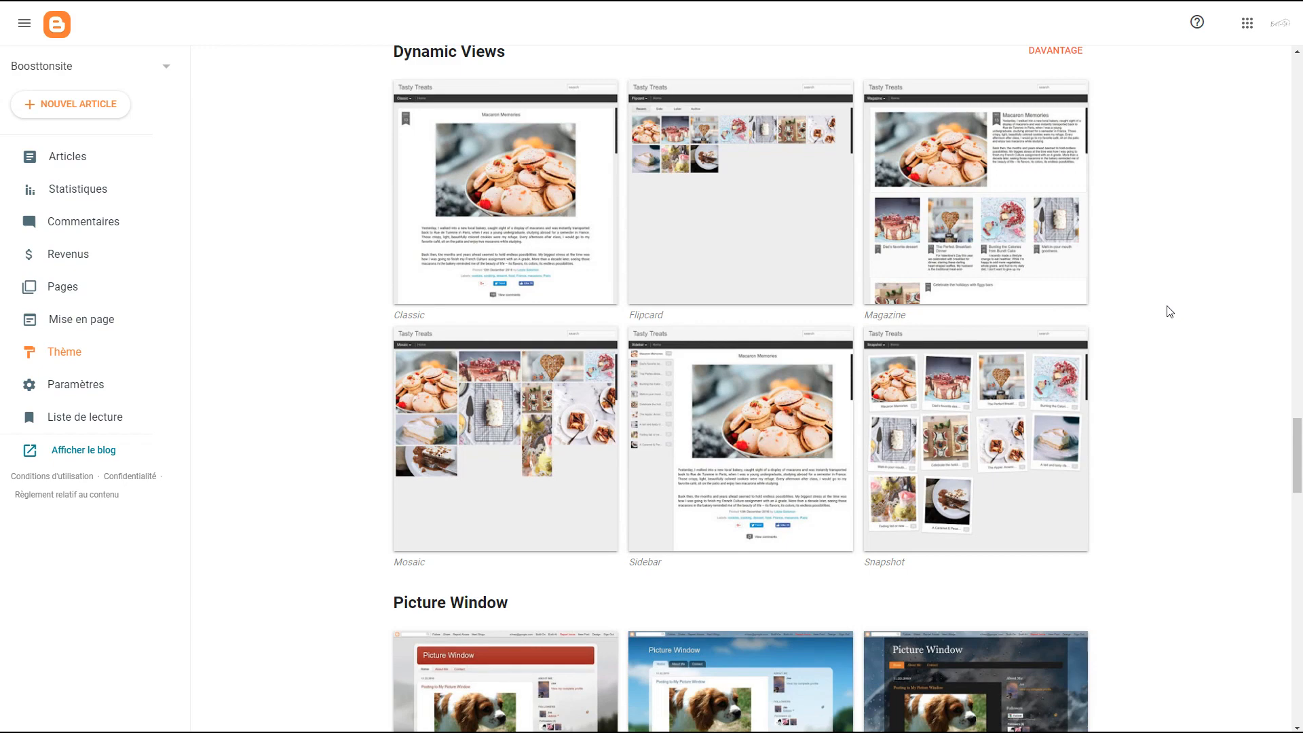
pyautogui.scroll(-7, 1171, 308)
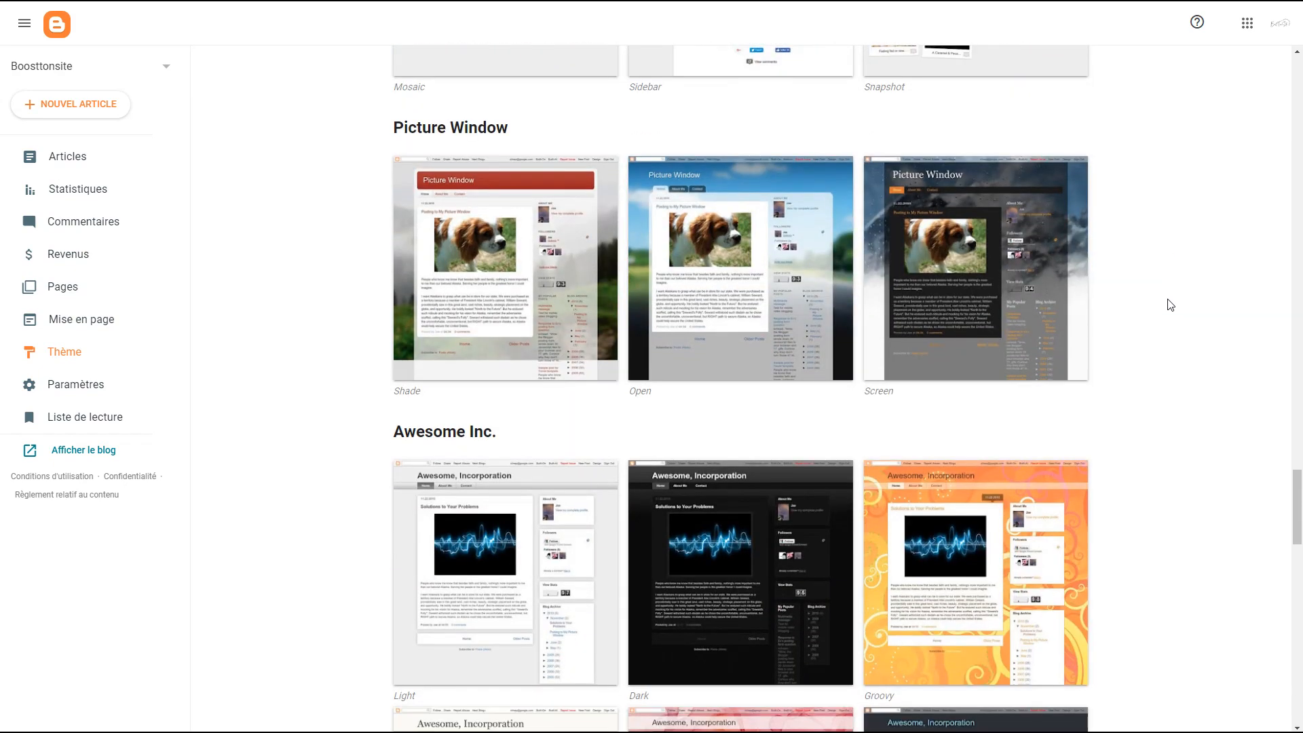
pyautogui.scroll(-20, 1171, 297)
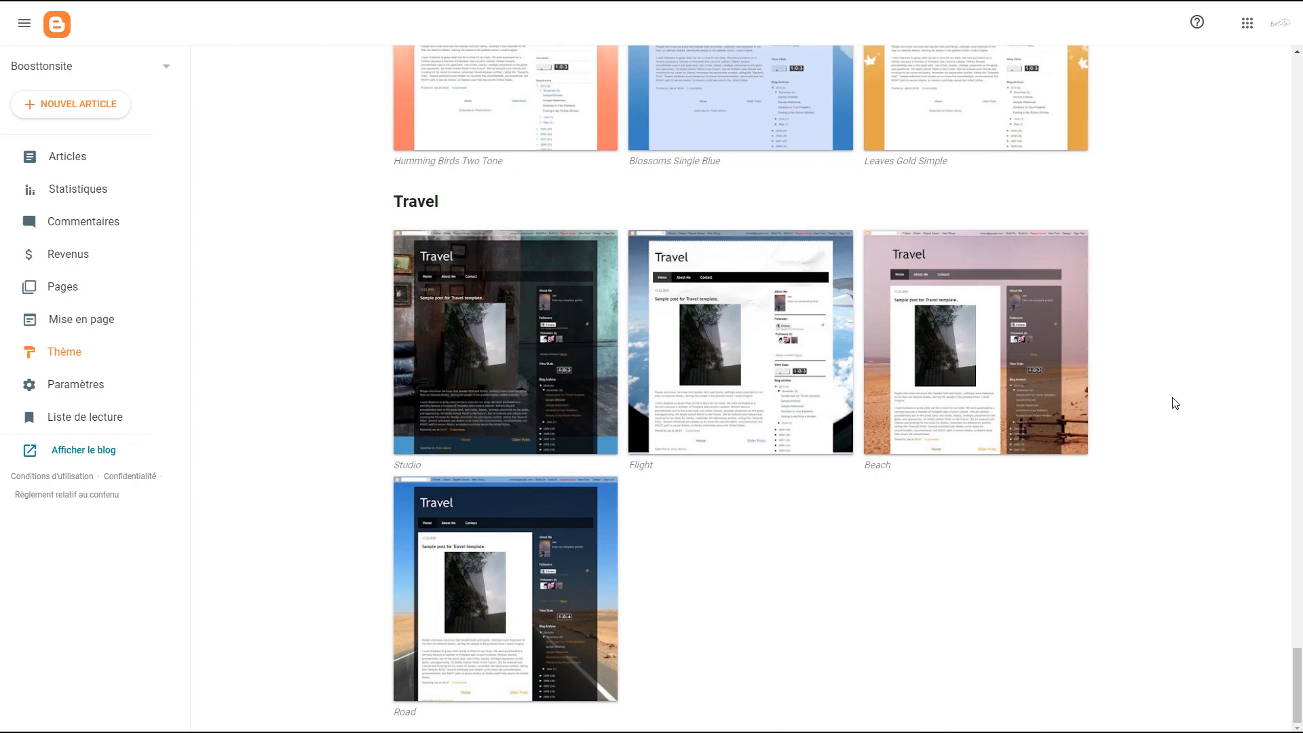
pyautogui.moveTo(1298, 676); pyautogui.dragTo(1273, 139)
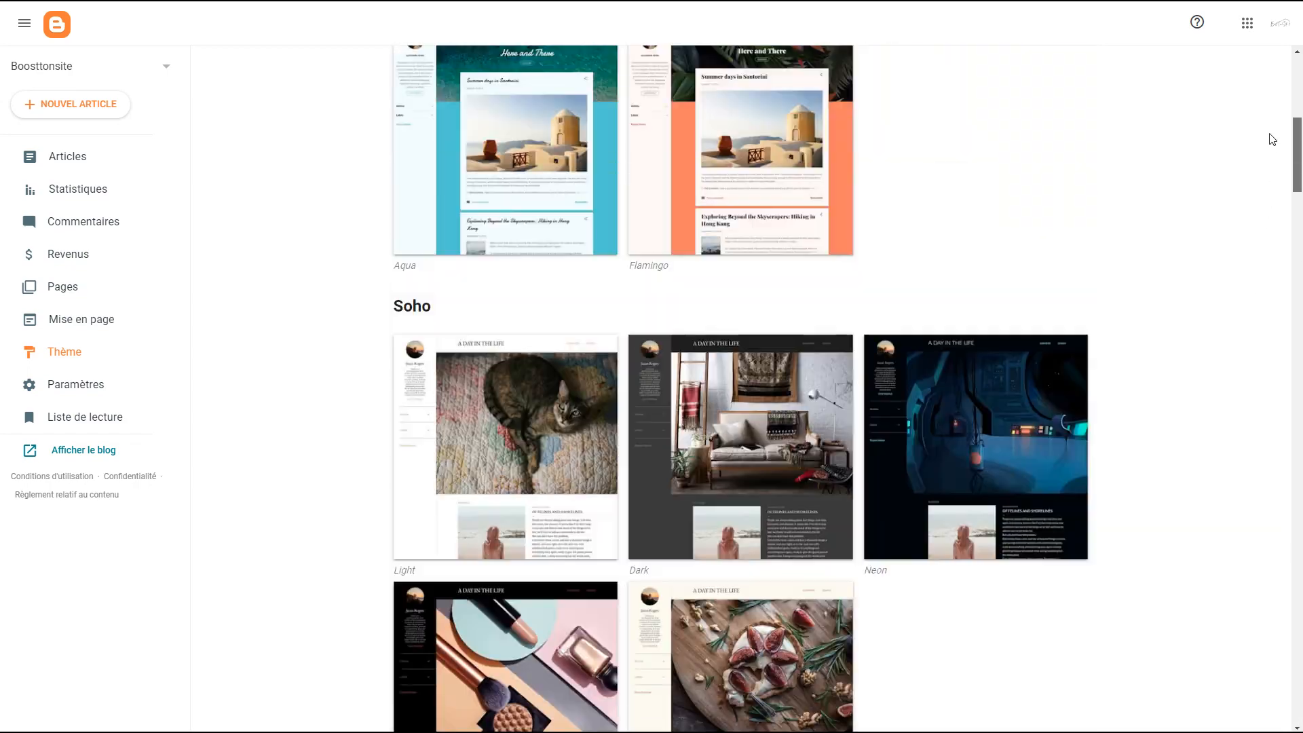
pyautogui.scroll(8, 1273, 139)
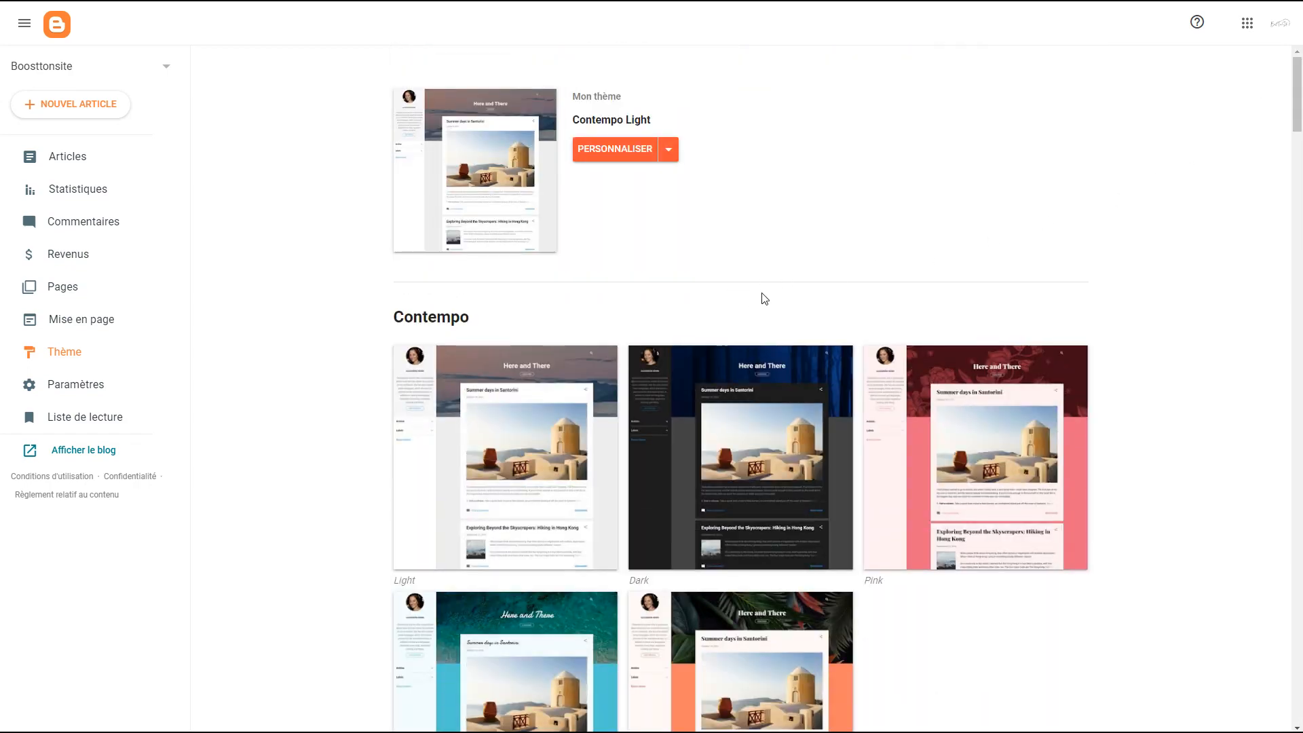
# Start customizing the Soho Light theme and check the choices for its main theme colour.
pyautogui.scroll(-9, 1163, 291)
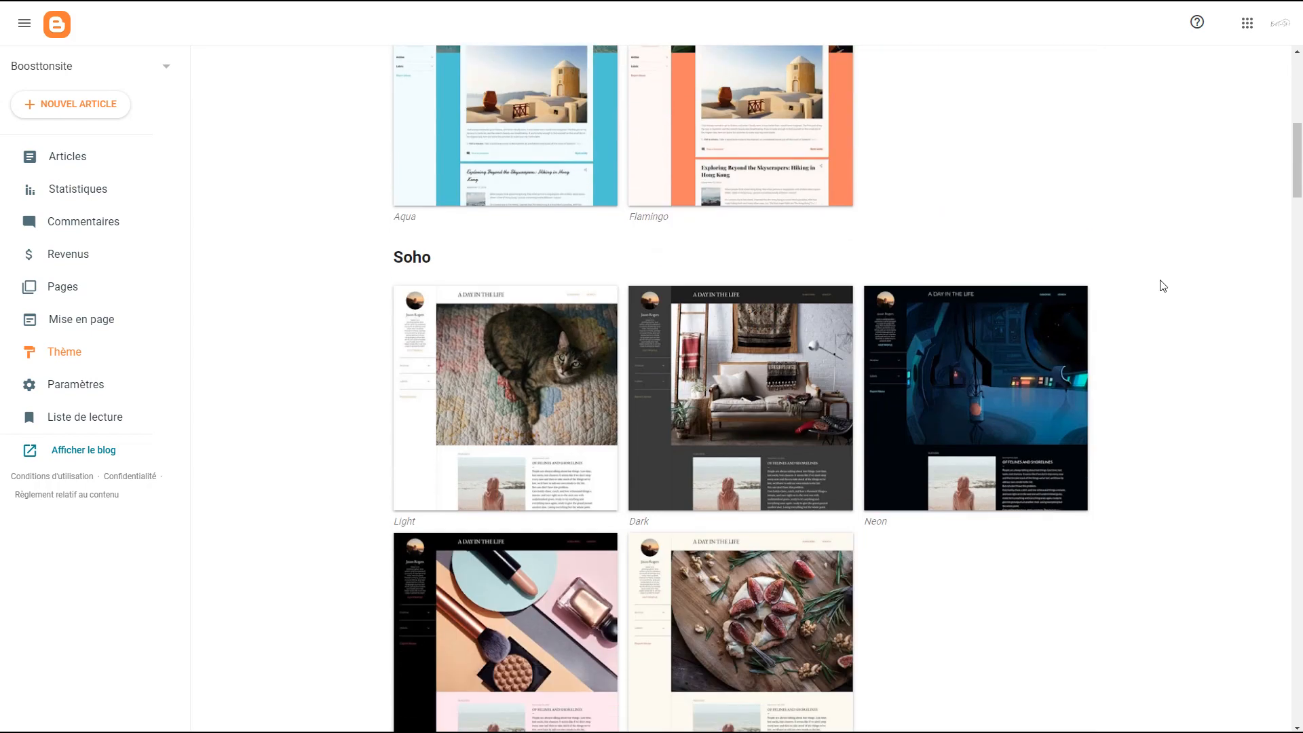
pyautogui.click(584, 489)
pyautogui.click(522, 577)
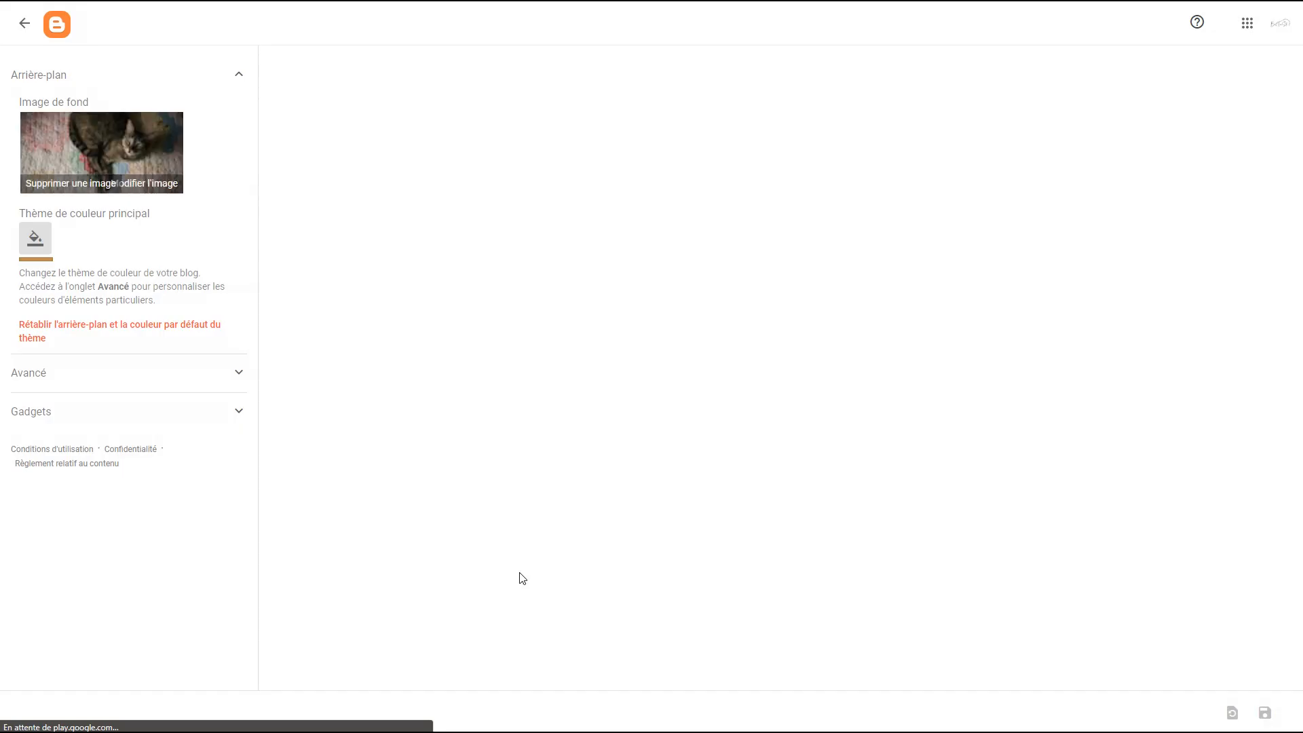
pyautogui.click(35, 244)
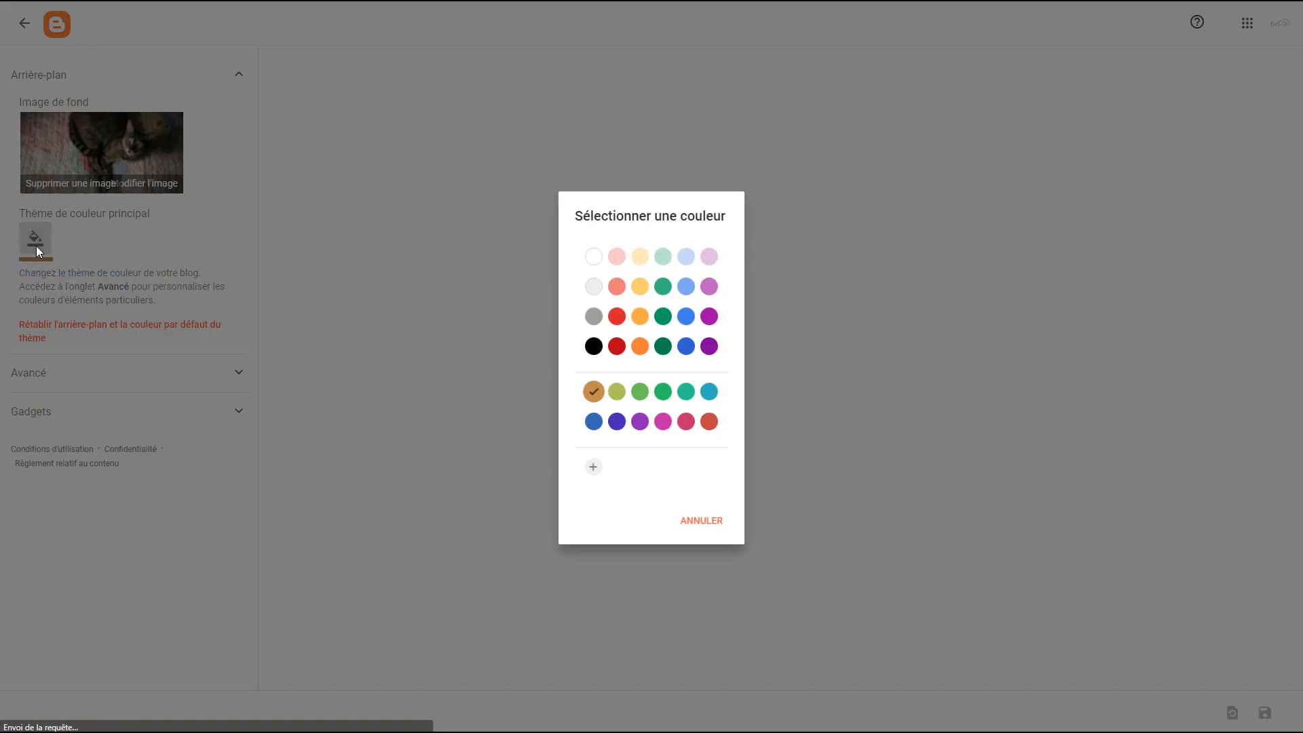
pyautogui.click(701, 521)
# Try out other fonts for the text elements in the advanced settings of the Soho Light theme.
pyautogui.click(209, 376)
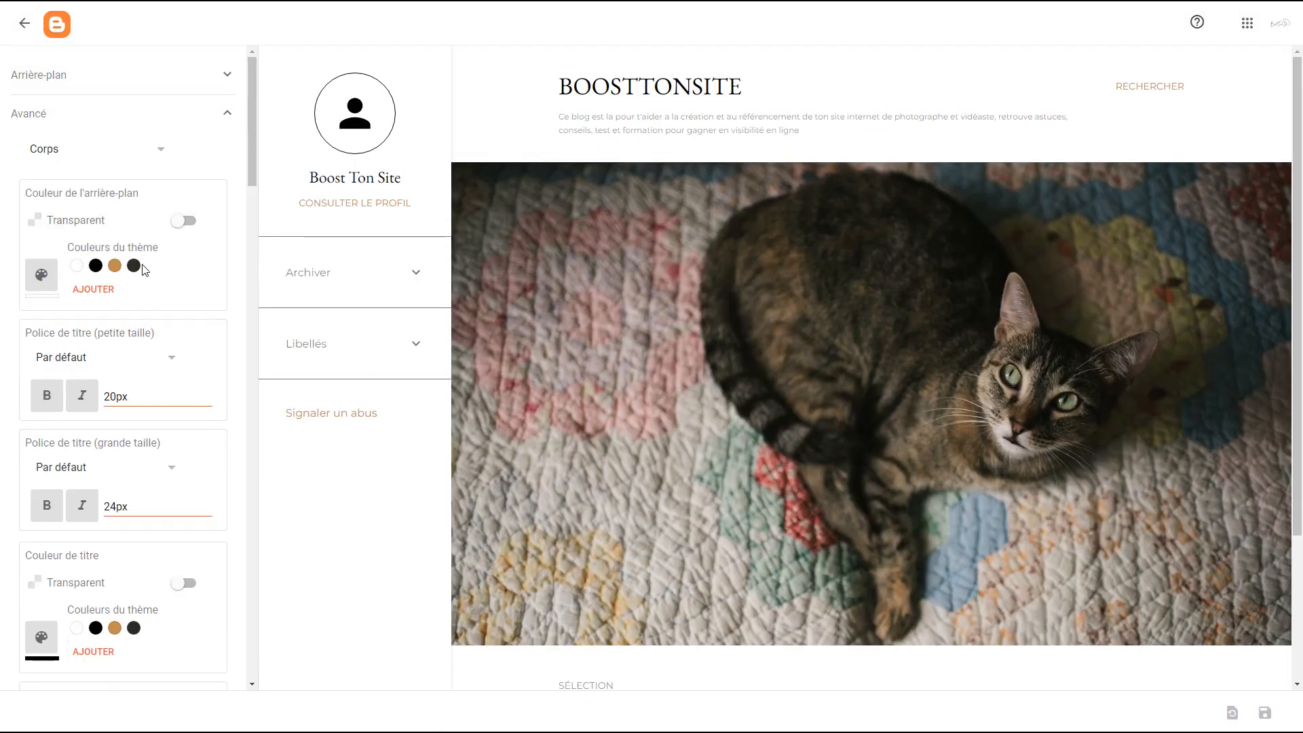
pyautogui.scroll(-1, 146, 389)
pyautogui.click(160, 296)
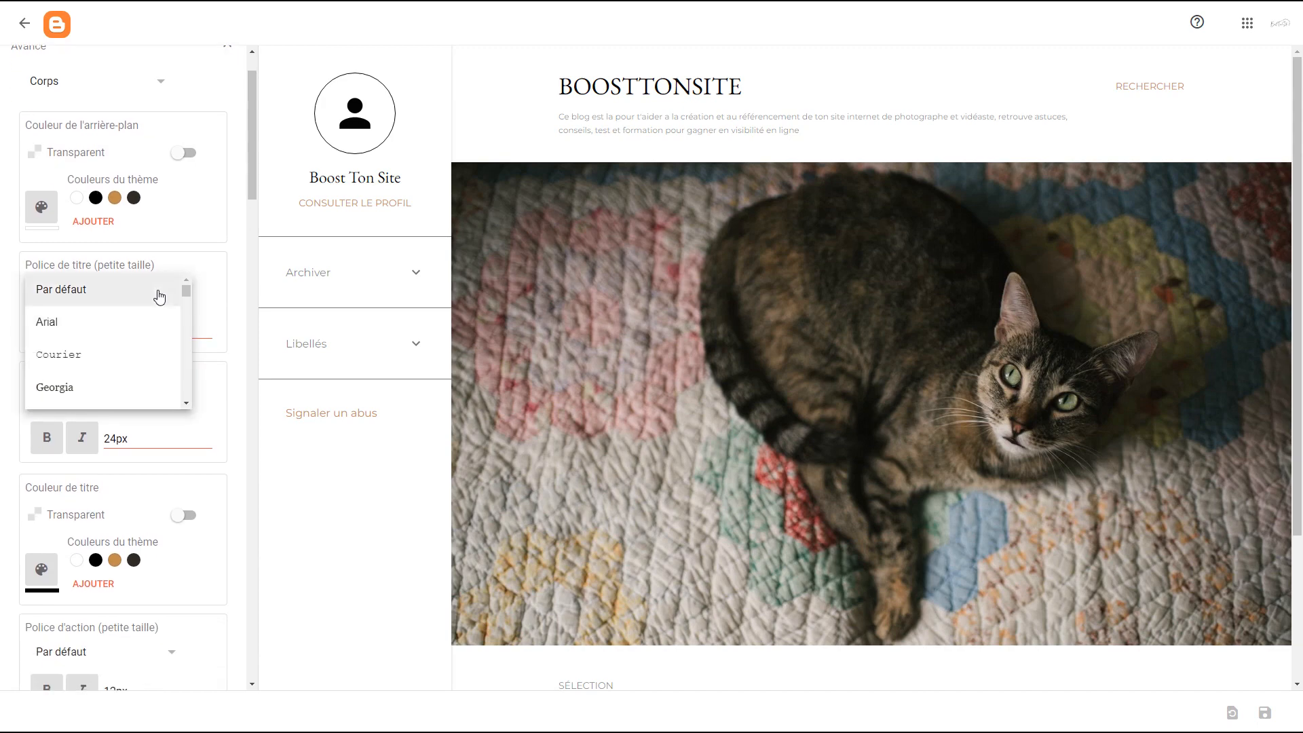
pyautogui.scroll(-9, 148, 352)
pyautogui.click(144, 339)
pyautogui.moveTo(184, 309); pyautogui.dragTo(186, 490)
pyautogui.click(142, 413)
pyautogui.click(140, 420)
pyautogui.scroll(-10, 167, 352)
pyautogui.click(170, 337)
pyautogui.moveTo(186, 337); pyautogui.dragTo(189, 426)
pyautogui.click(166, 380)
pyautogui.scroll(-7, 181, 416)
pyautogui.scroll(3, 180, 417)
pyautogui.scroll(15, 178, 412)
# Try hiding the profile gadget in the theme's gadget options and return to the background settings.
pyautogui.click(102, 114)
pyautogui.click(96, 156)
pyautogui.click(204, 234)
pyautogui.click(190, 238)
pyautogui.click(197, 235)
pyautogui.click(236, 75)
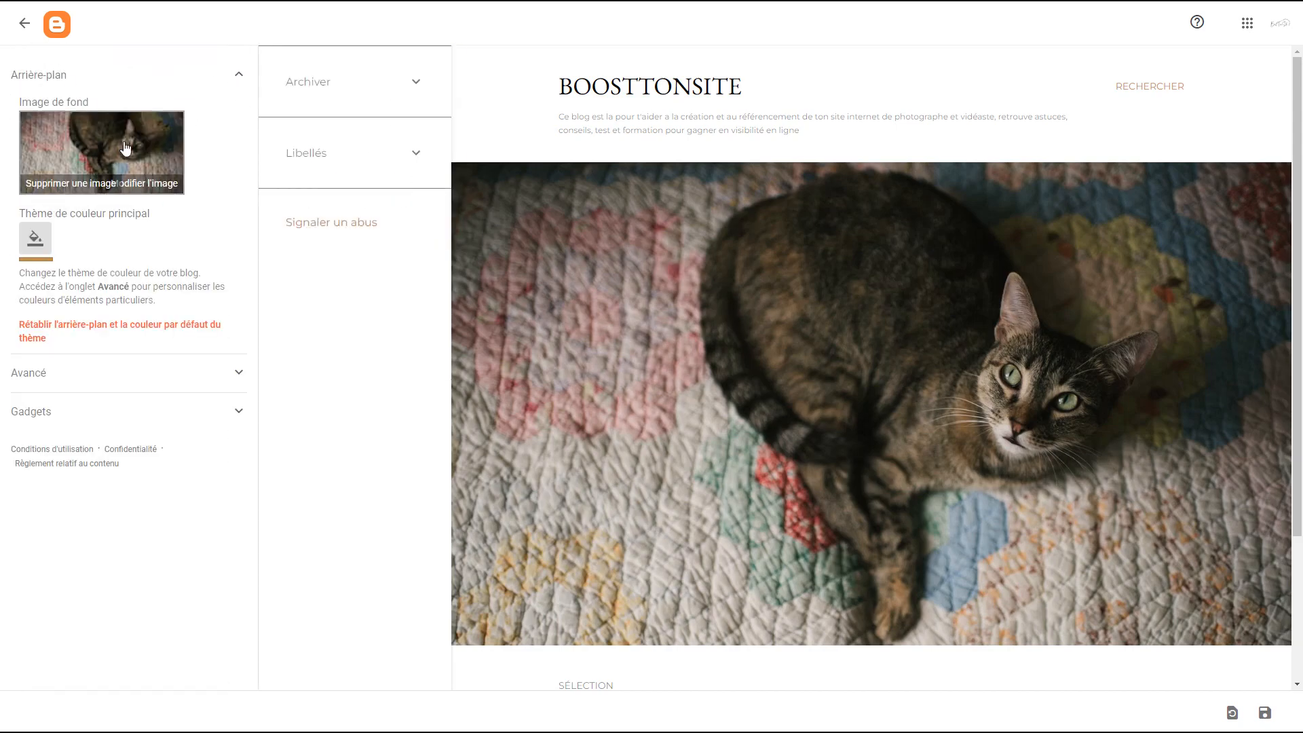
# Try the white bokeh image from the Abstrait category as background and leave the customization, discarding the unsaved changes.
pyautogui.click(151, 183)
pyautogui.click(724, 371)
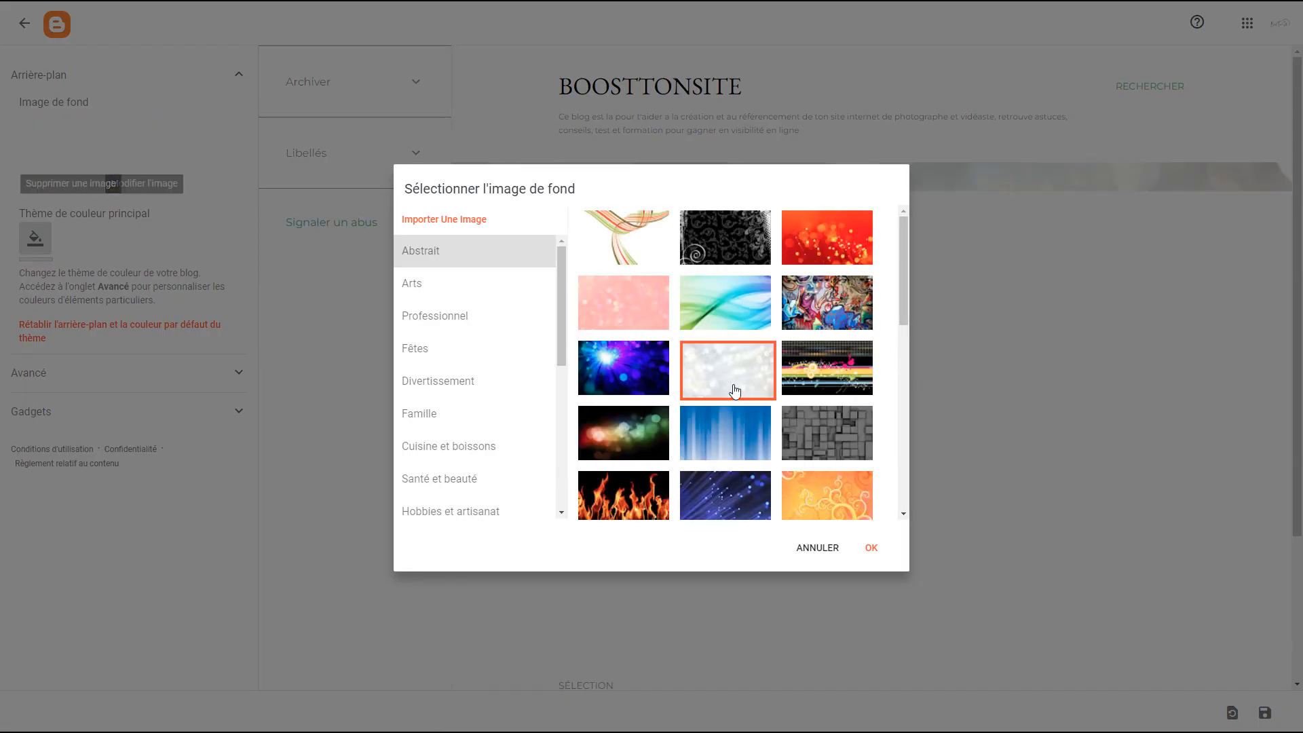
pyautogui.click(871, 550)
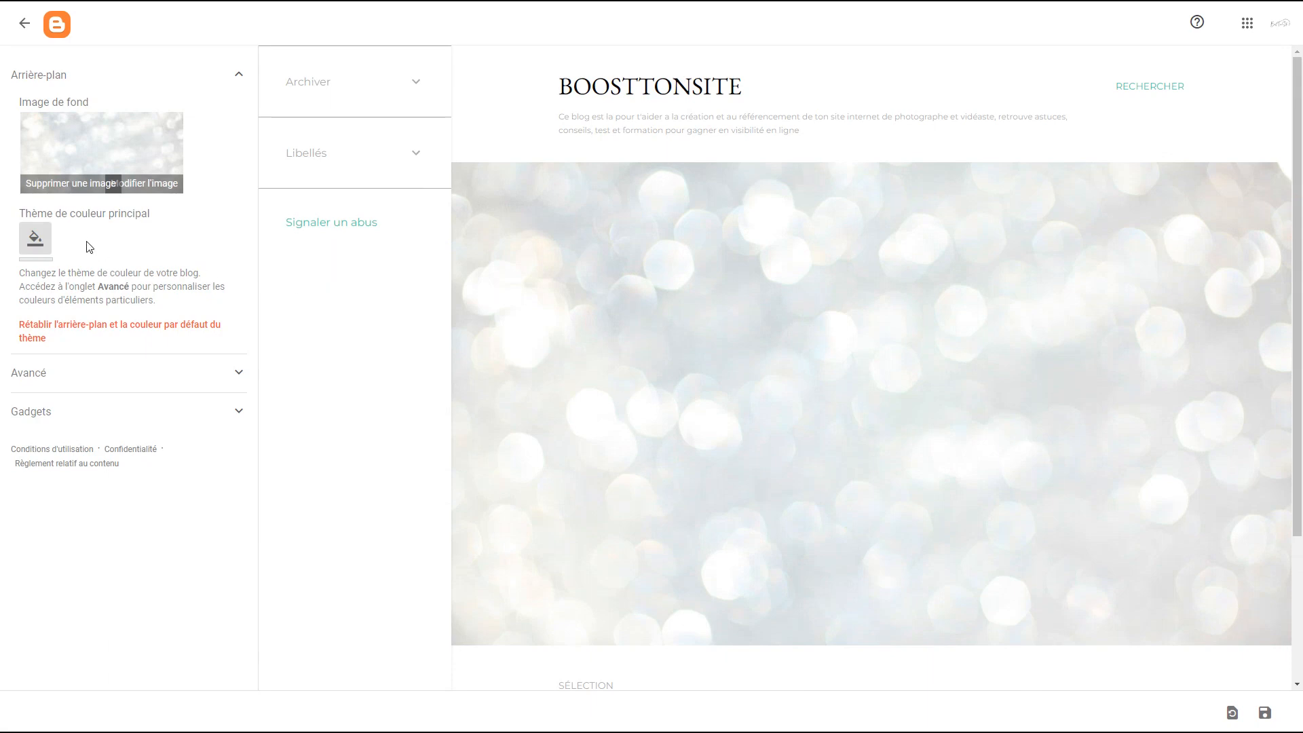
pyautogui.click(24, 23)
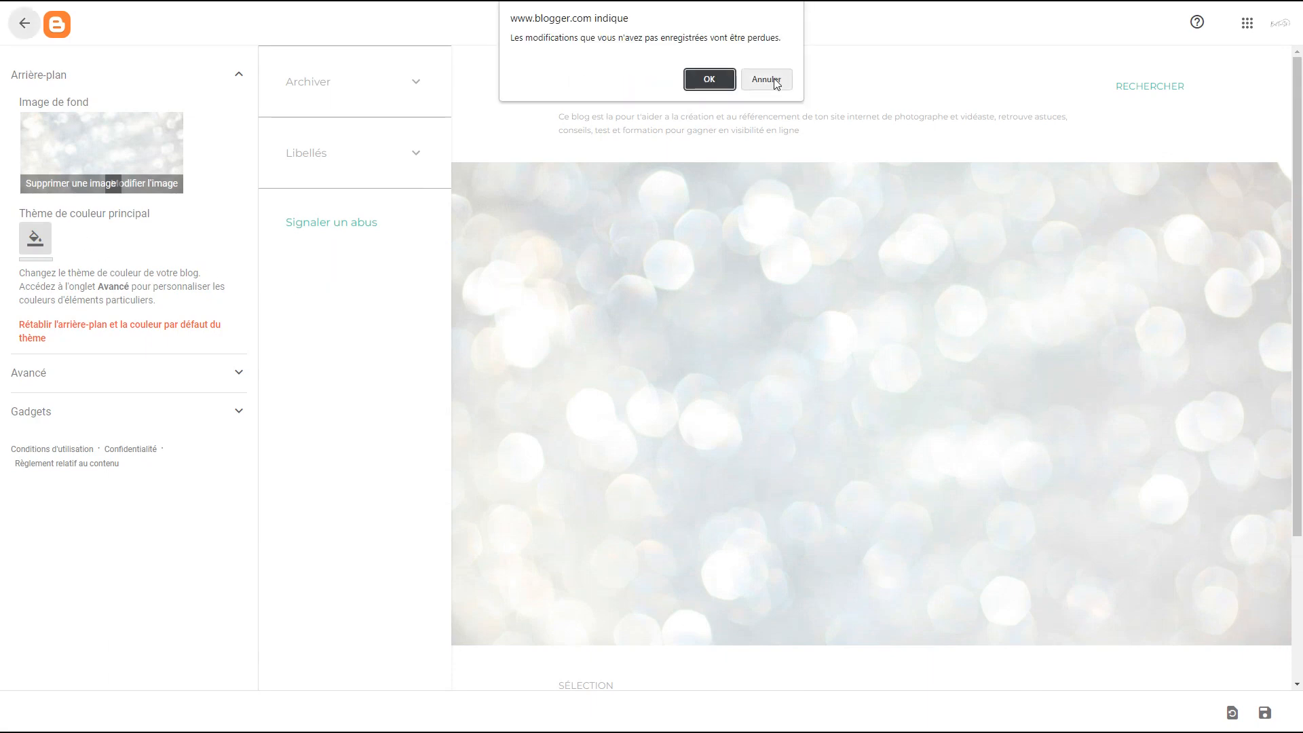
pyautogui.click(708, 80)
# Apply the Soho Light theme to the blog and view the published blog.
pyautogui.click(578, 572)
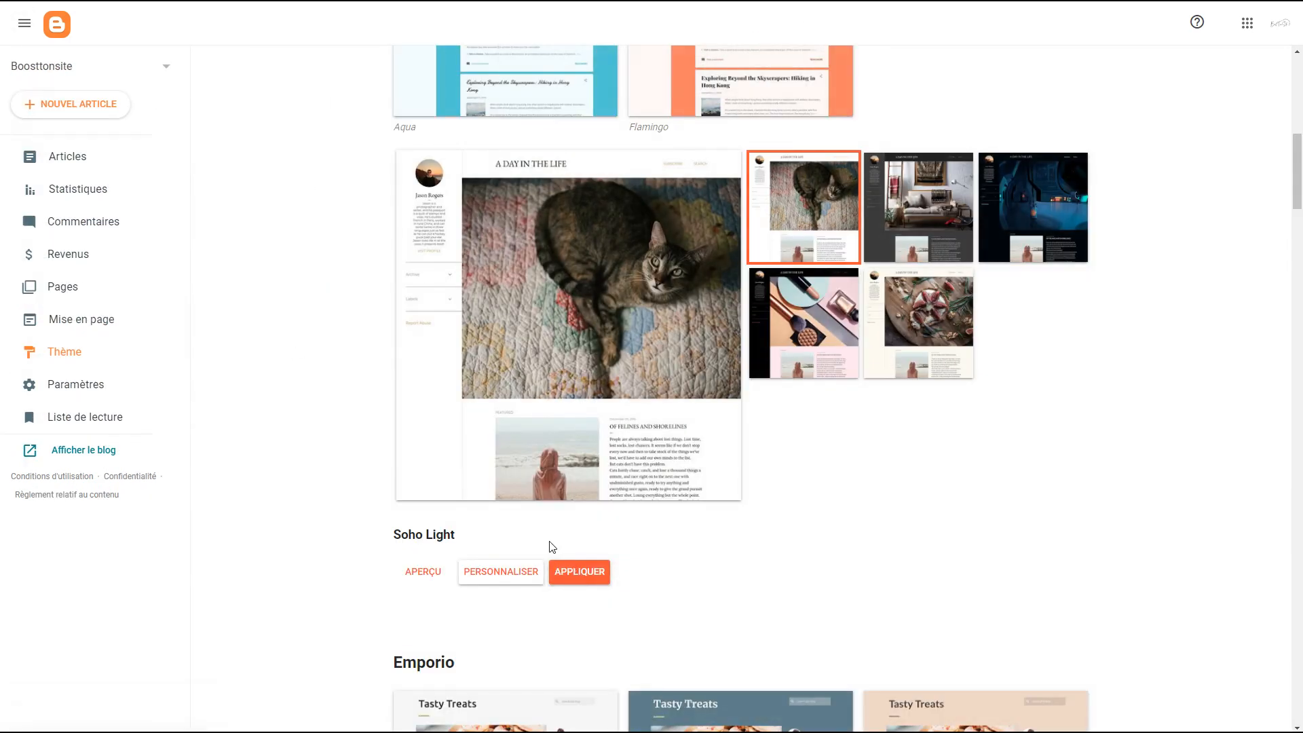
pyautogui.click(75, 450)
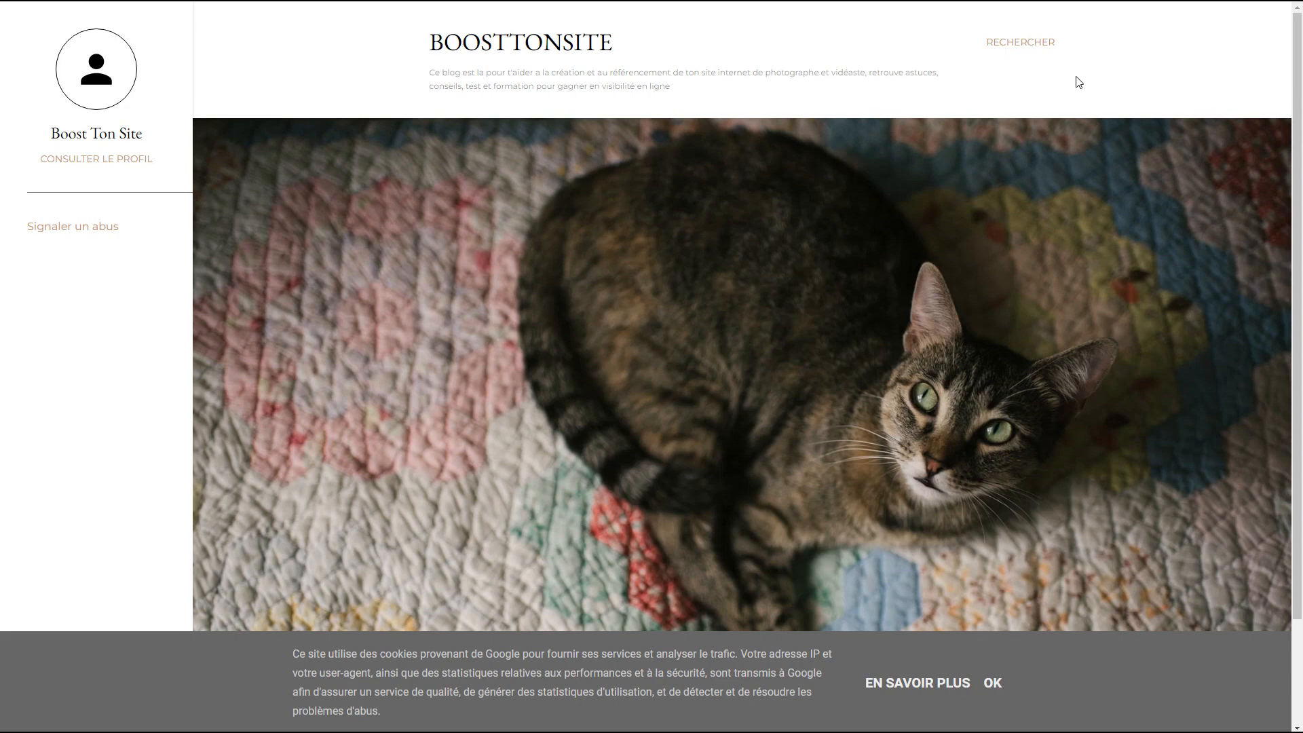
pyautogui.hotkey('ctrl', 'w')
# Customize Soho Light with the white bokeh background, Roboto small titles and Reenie Beanie large titles, save it, and check the blog.
pyautogui.click(503, 576)
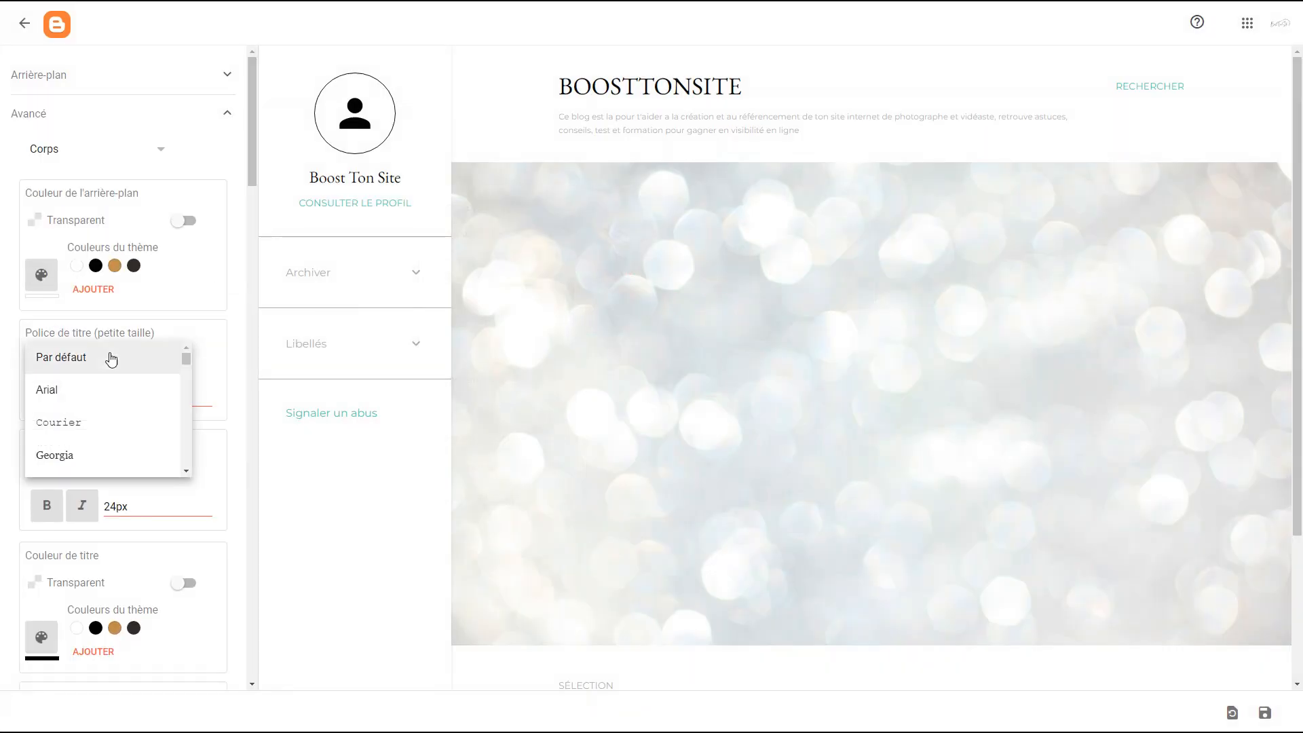
pyautogui.scroll(-3, 190, 393)
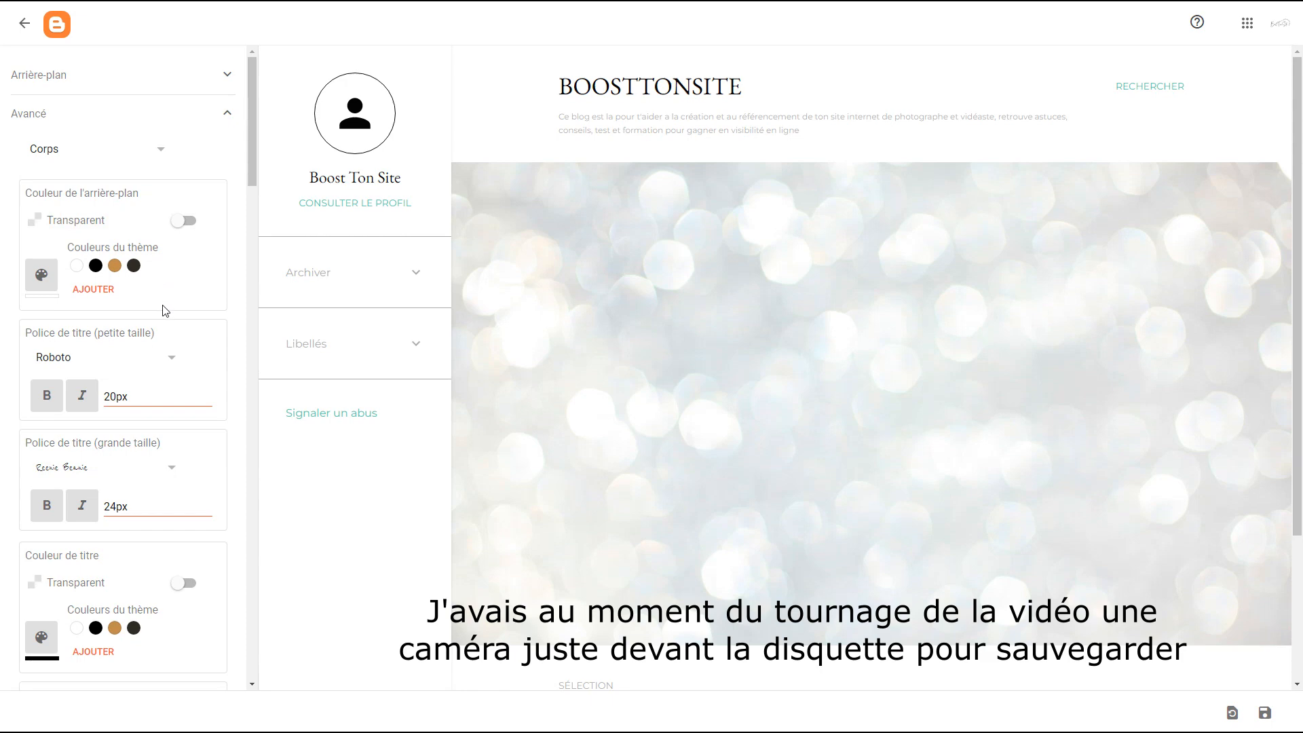
pyautogui.click(1264, 714)
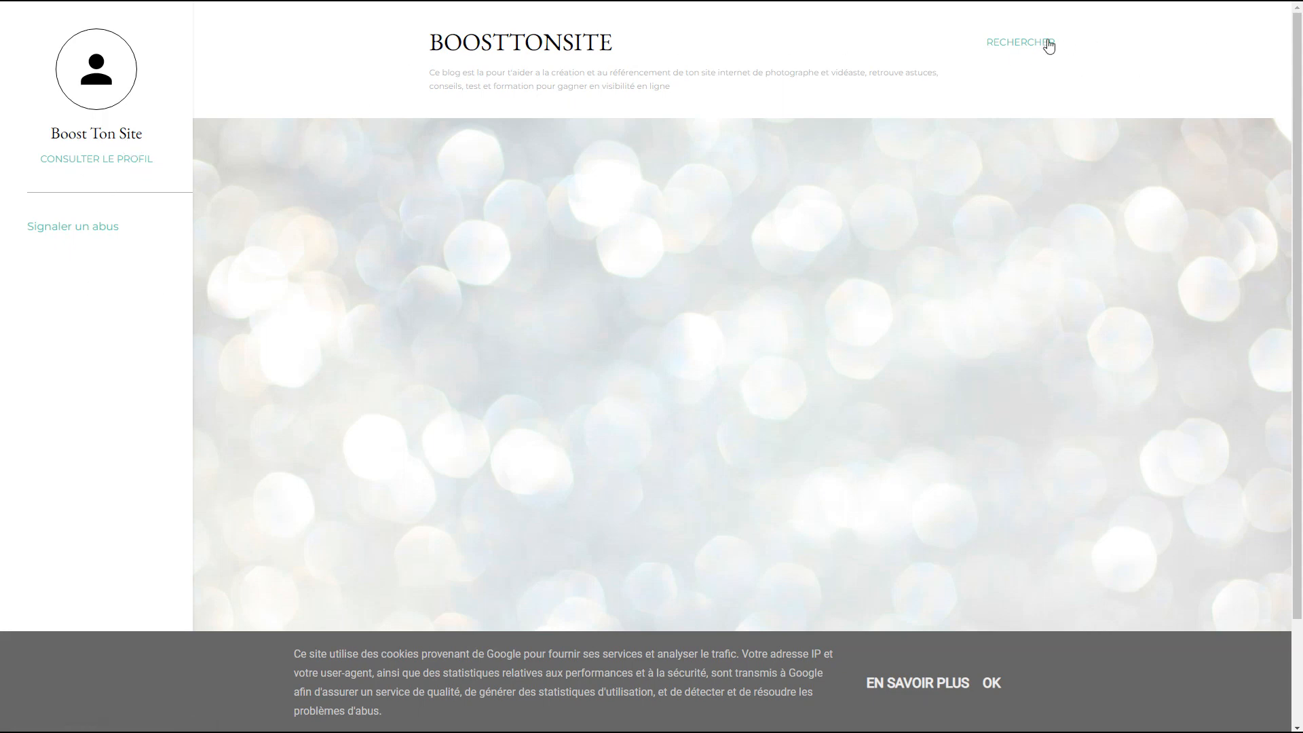
pyautogui.hotkey('ctrl', 'w')
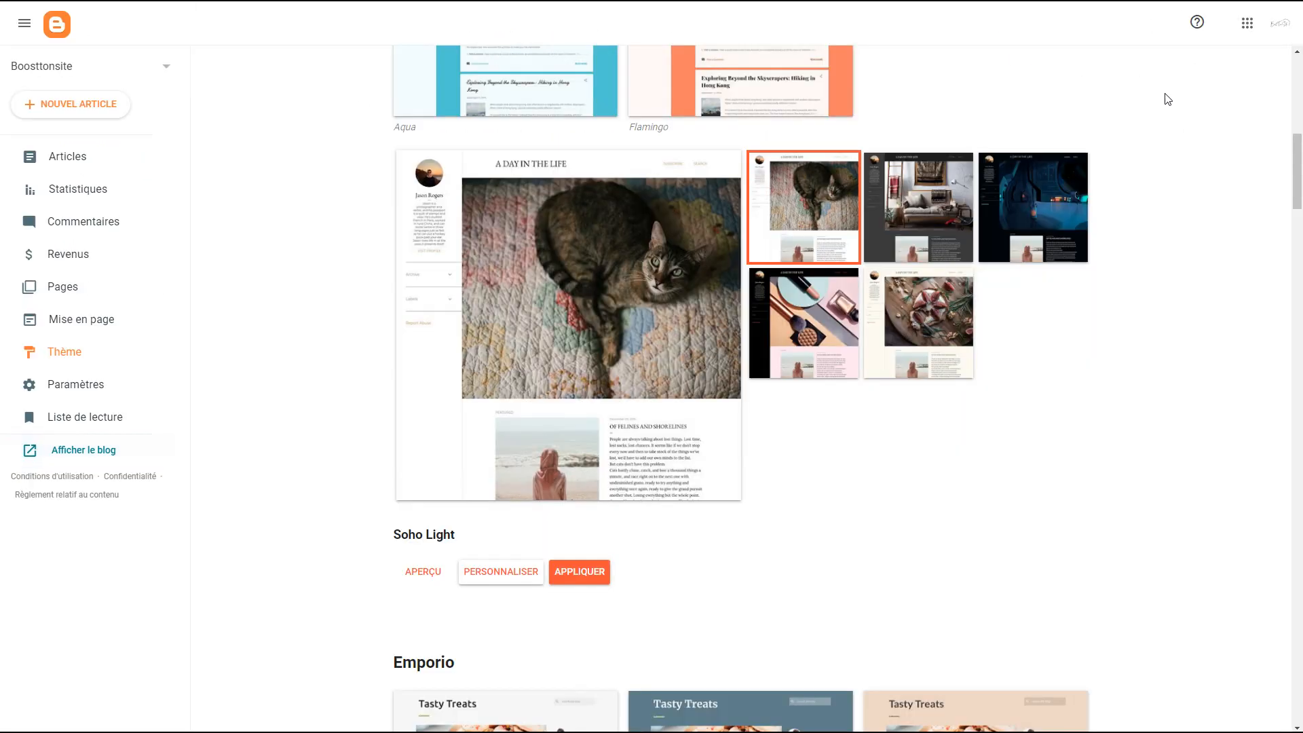
# Hide the "Rechercher dans ce blog" search gadget in the blog layout and save the gadget.
pyautogui.click(120, 325)
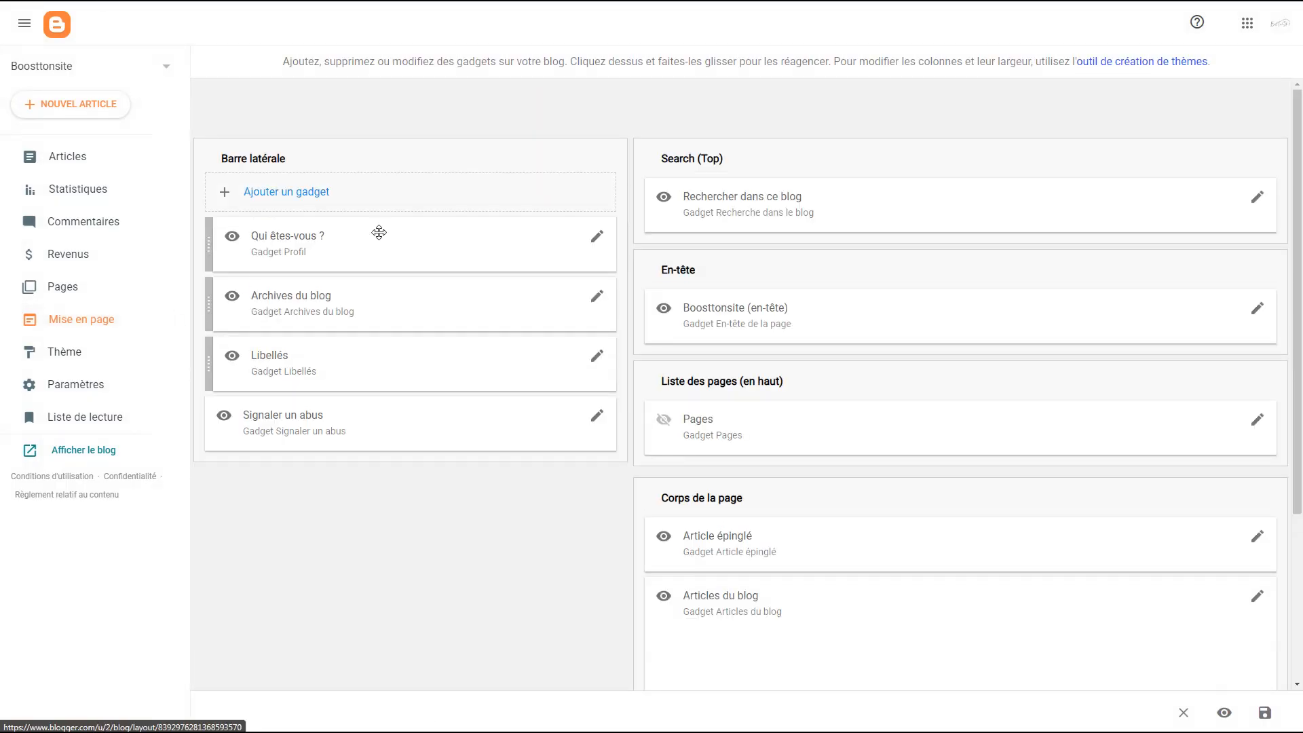
pyautogui.click(1258, 197)
pyautogui.click(757, 337)
pyautogui.click(716, 440)
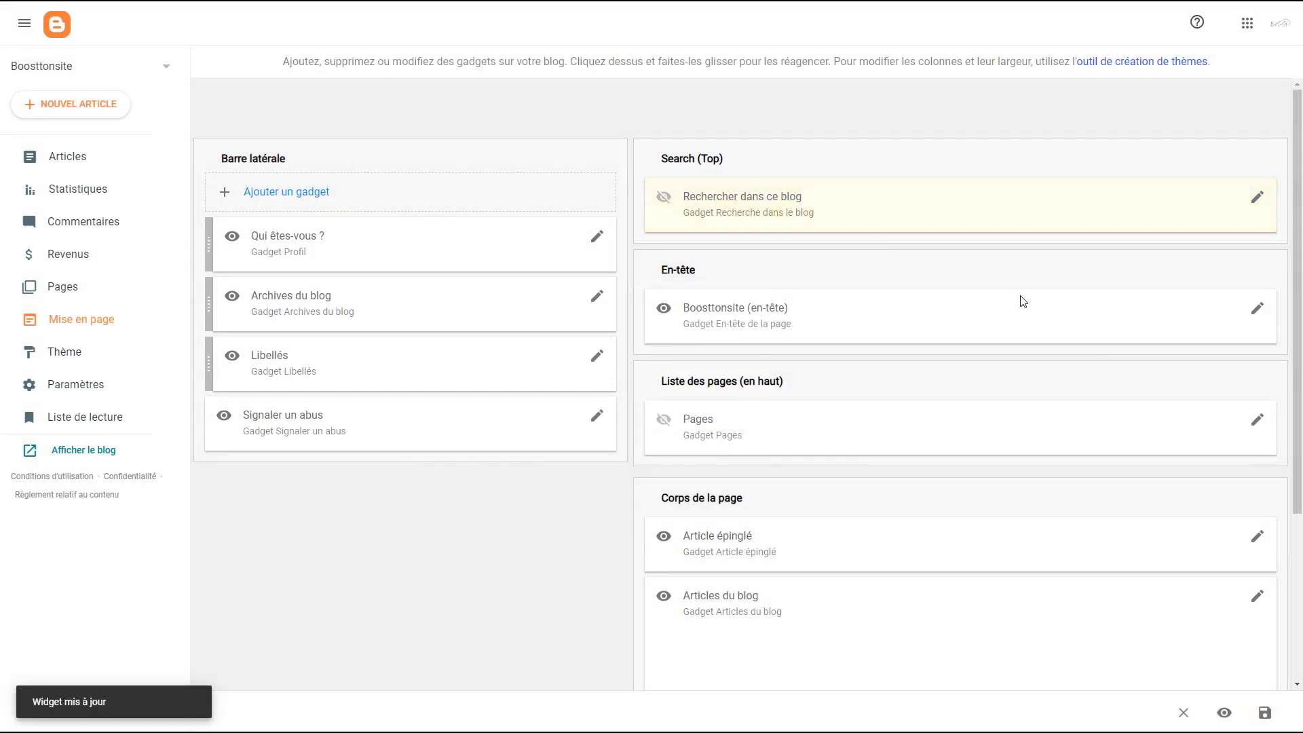
# Import a PNG image from the computer as the blog header, replacing the title and description, save it, and preview the blog.
pyautogui.click(1265, 311)
pyautogui.scroll(-1, 642, 478)
pyautogui.scroll(-3, 642, 477)
pyautogui.click(541, 381)
pyautogui.click(564, 414)
pyautogui.click(754, 638)
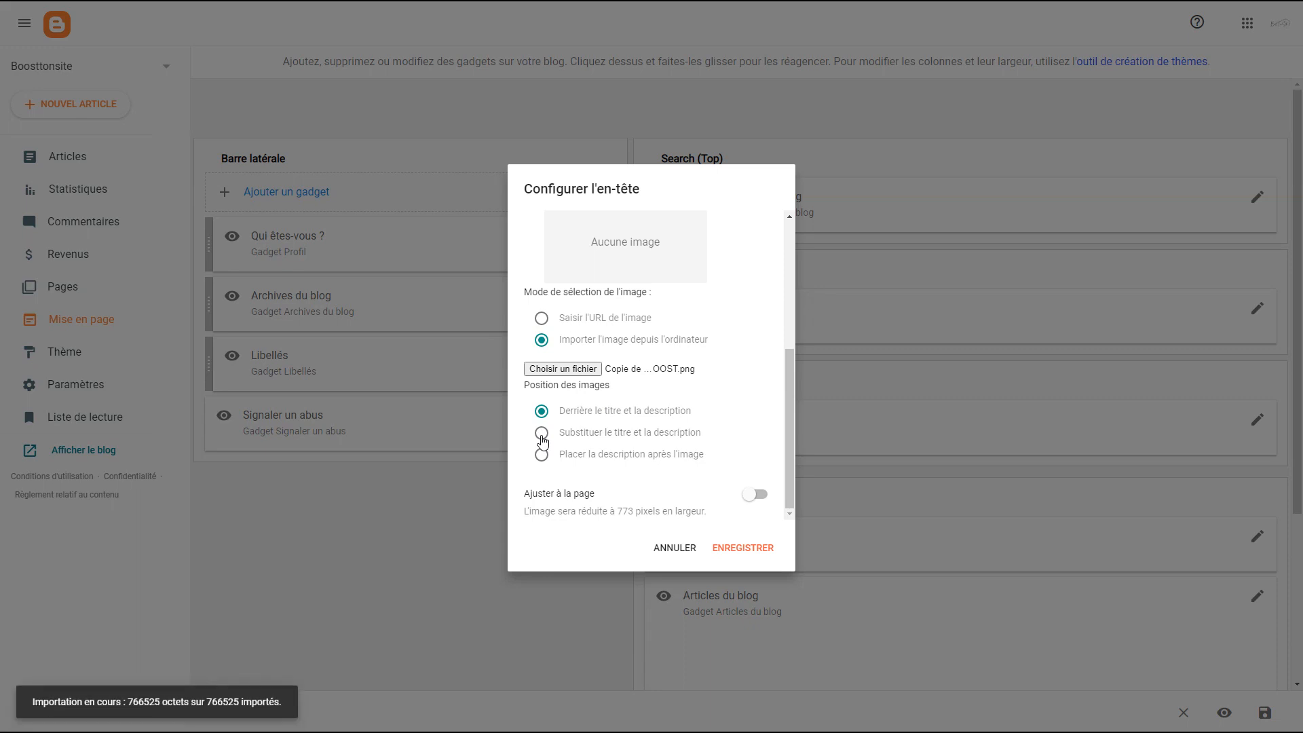
pyautogui.click(742, 548)
pyautogui.click(1224, 713)
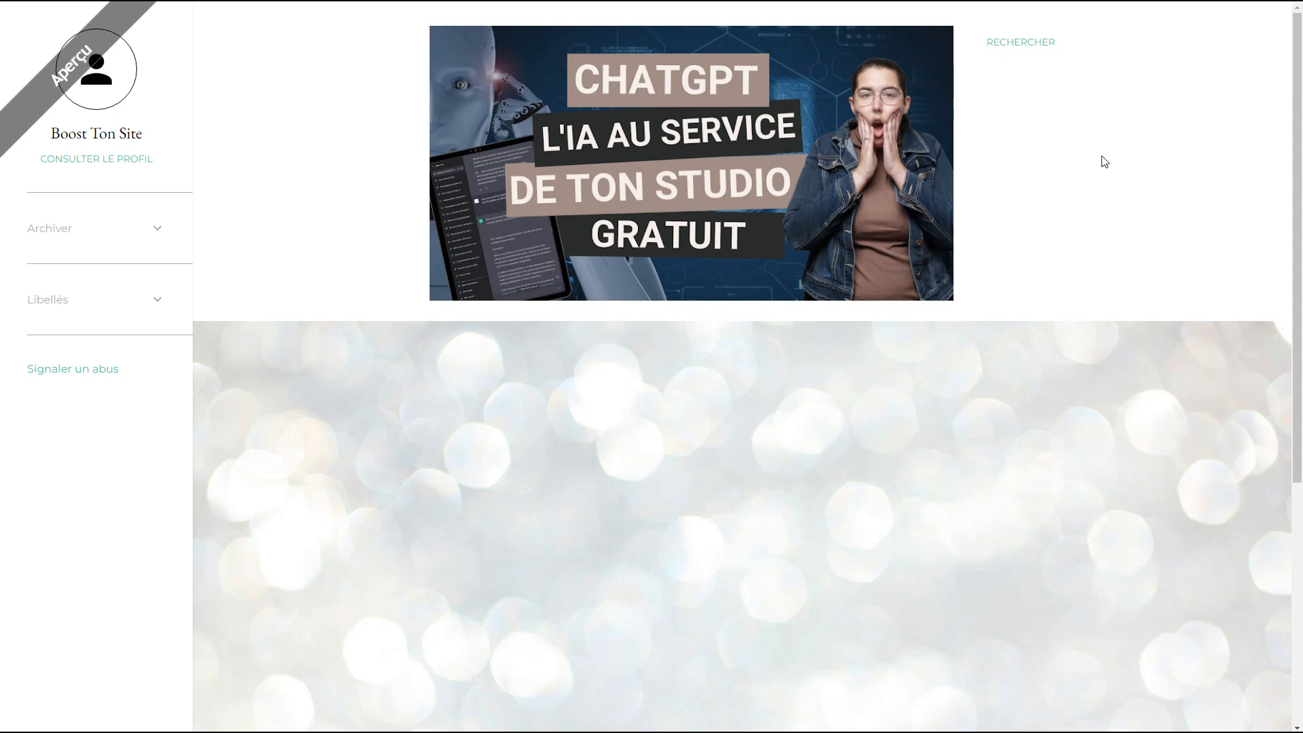
pyautogui.hotkey('ctrl', 'w')
# Delete the "Qui êtes-vous ?" profile gadget from the sidebar.
pyautogui.click(597, 238)
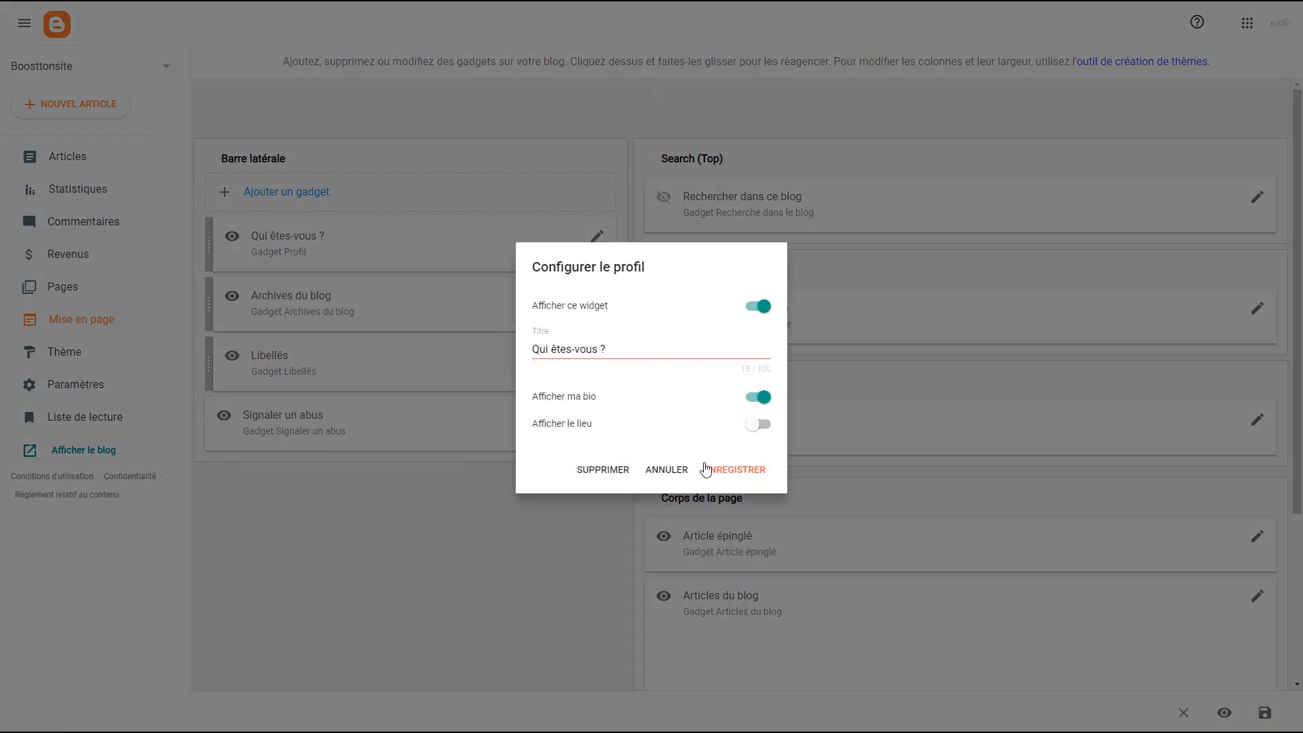
pyautogui.click(603, 470)
# Display the Pages gadget in the top page list, save the layout, and preview the blog.
pyautogui.scroll(-1, 1036, 361)
pyautogui.click(1257, 350)
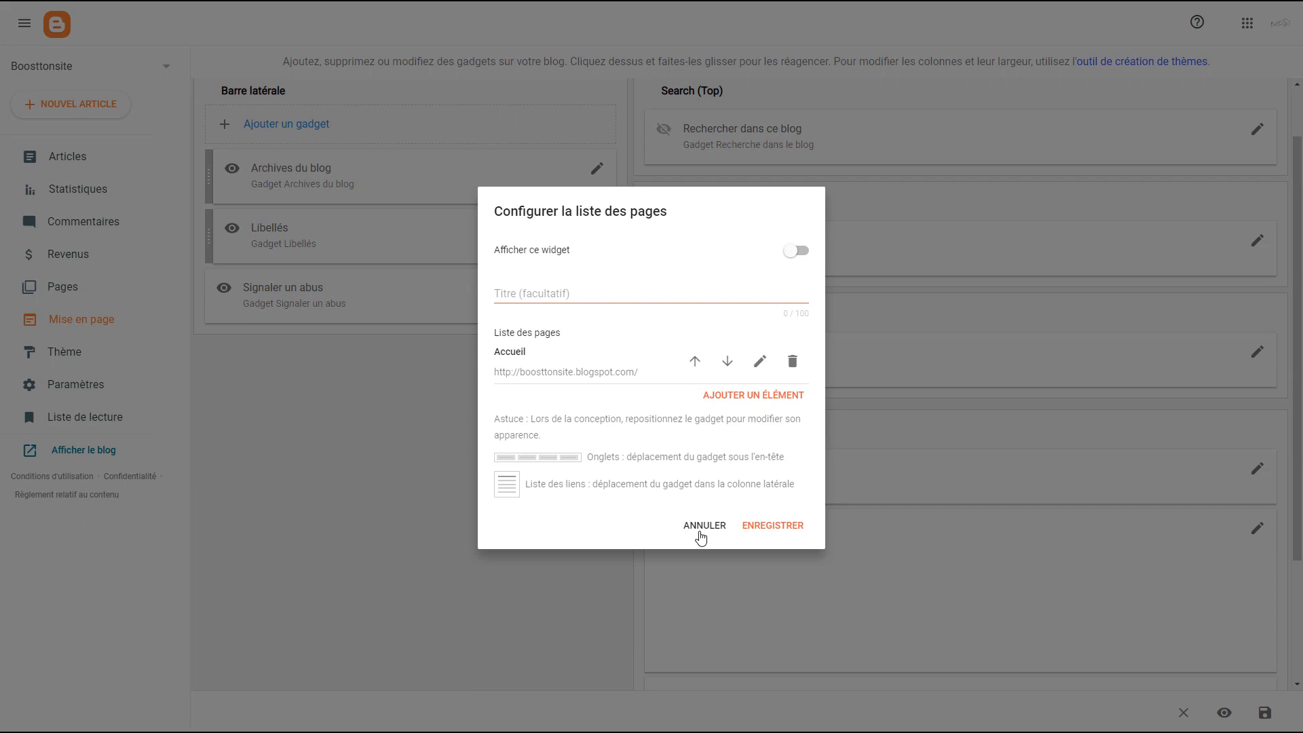
pyautogui.click(799, 260)
pyautogui.click(772, 525)
pyautogui.click(1265, 713)
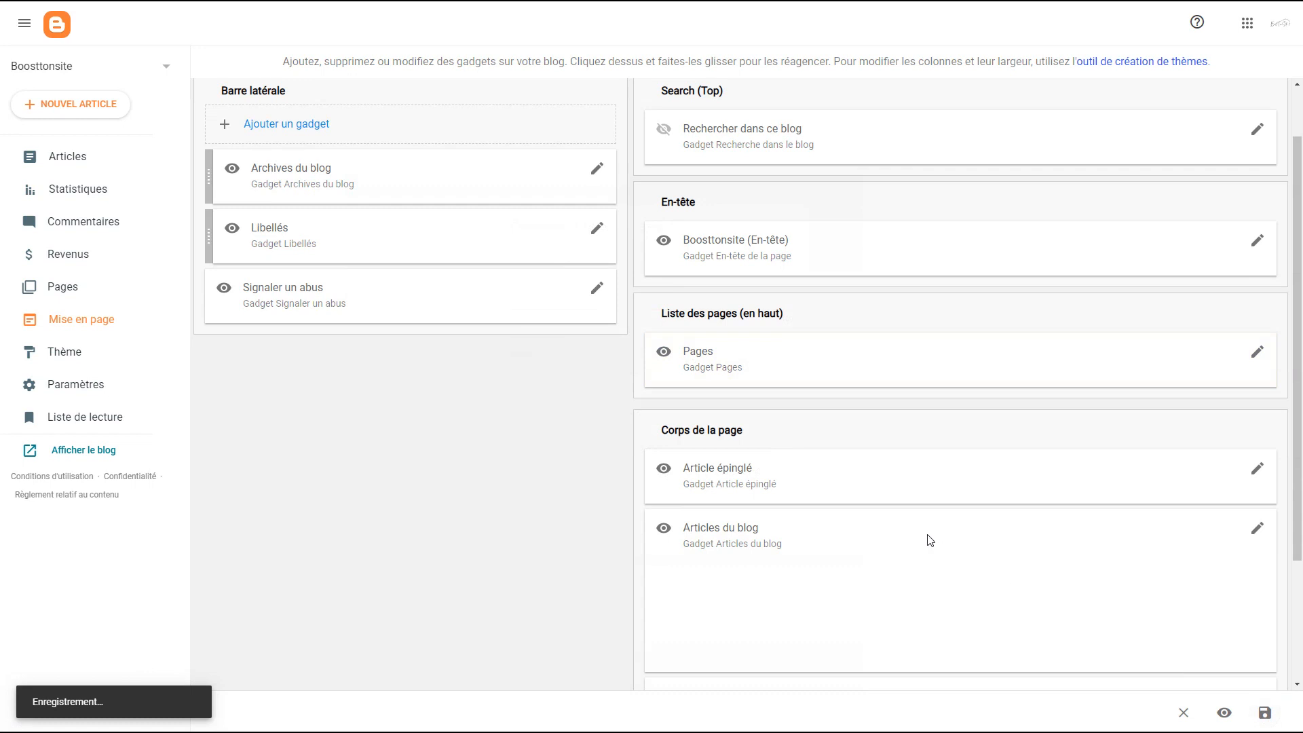
pyautogui.click(1225, 713)
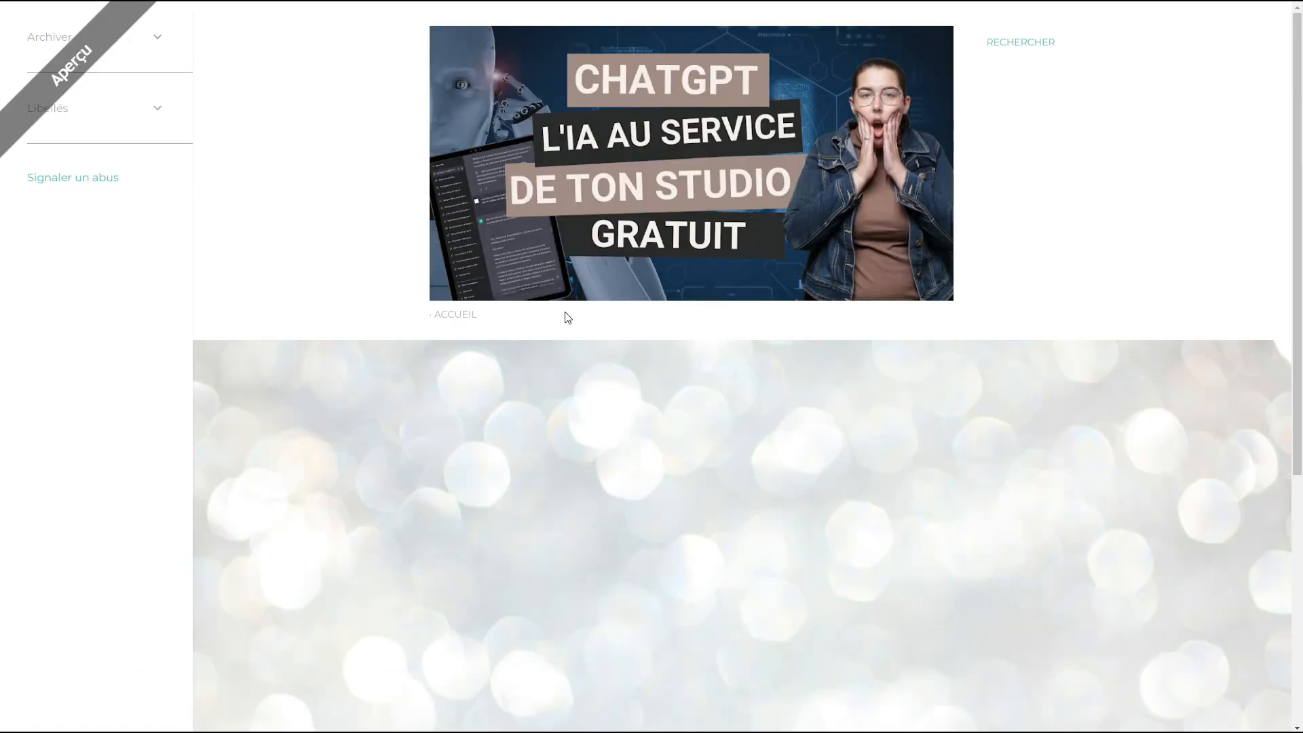
pyautogui.press('Escape')
# Examine the configuration options of the "Article épinglé", "Articles les plus consultés" and "Articles du blog" gadgets without changing them.
pyautogui.scroll(-3, 400, 424)
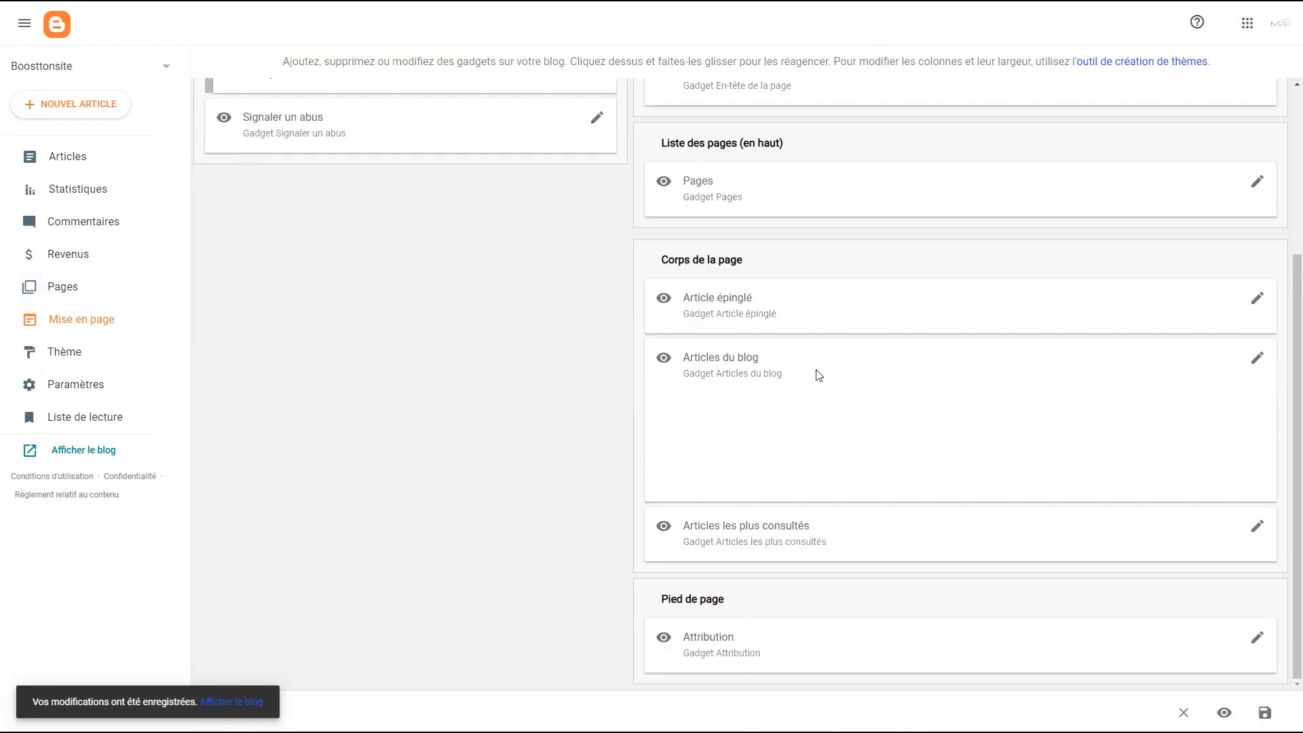
pyautogui.click(1256, 300)
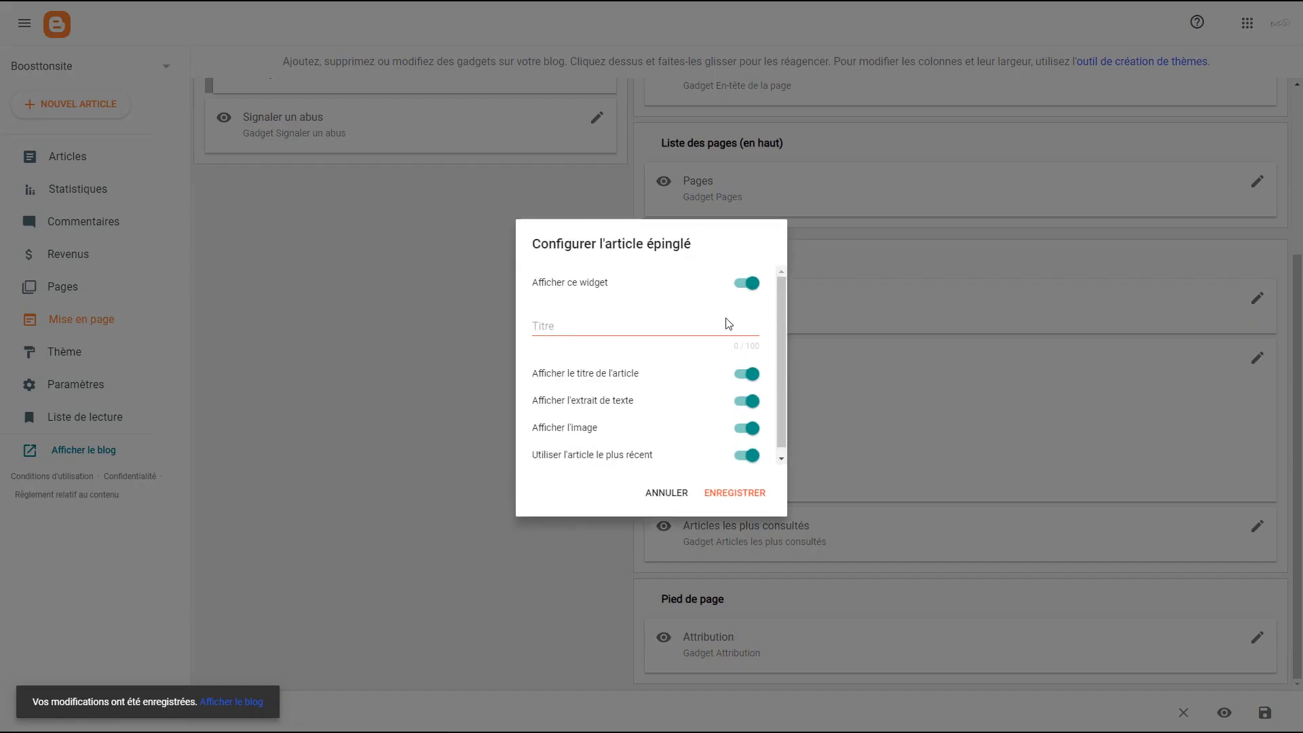
pyautogui.click(1100, 285)
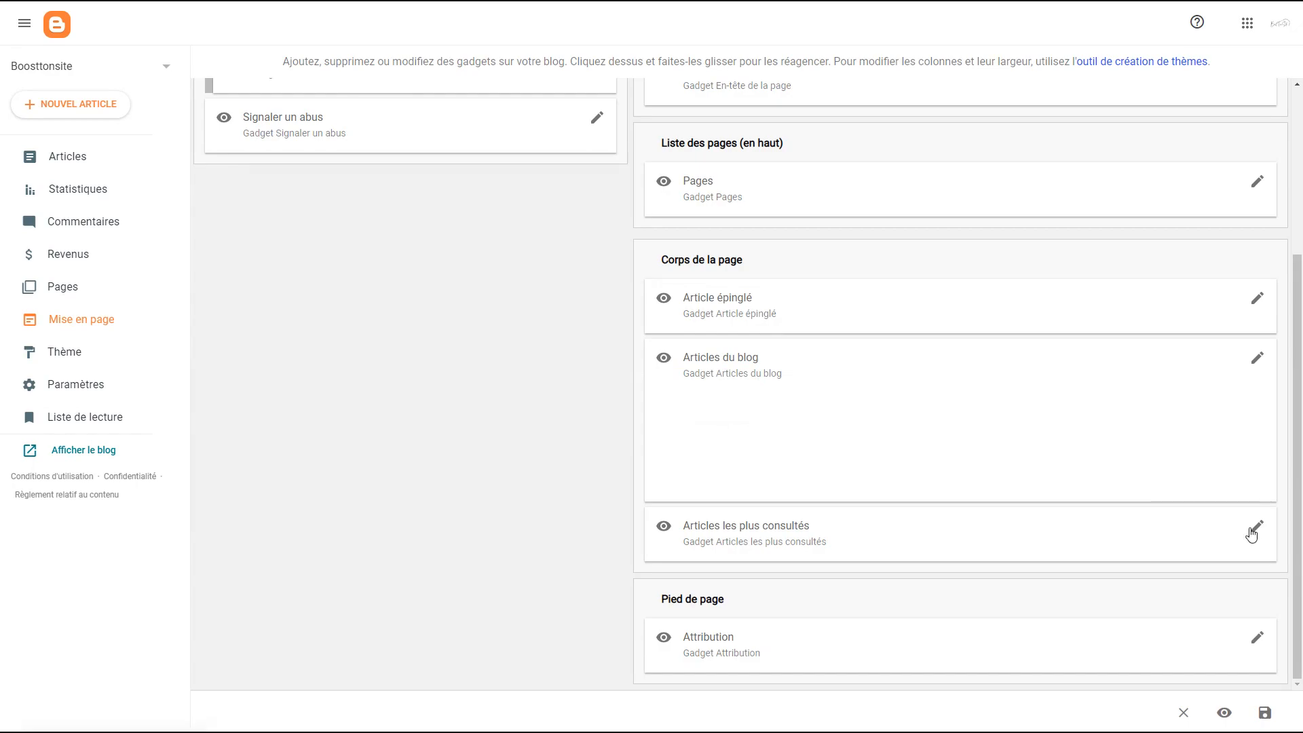
pyautogui.click(1255, 528)
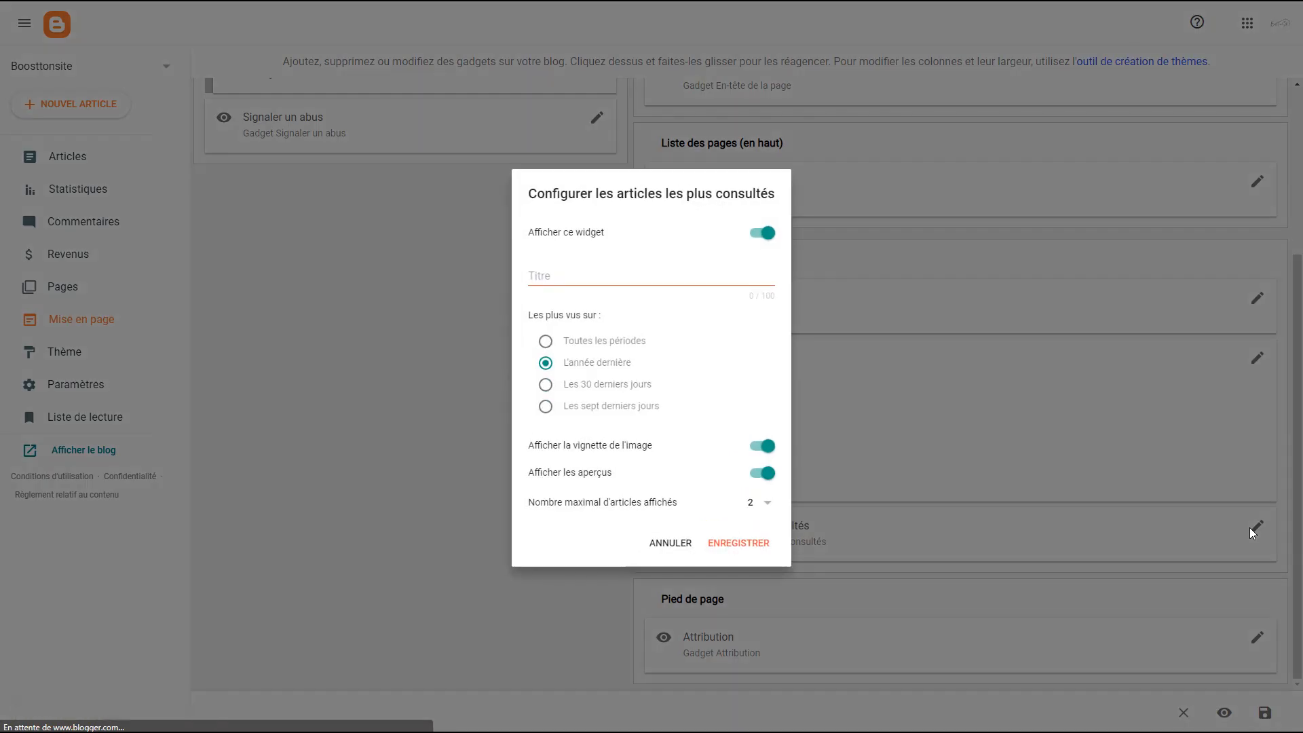
pyautogui.click(1245, 337)
pyautogui.click(1258, 360)
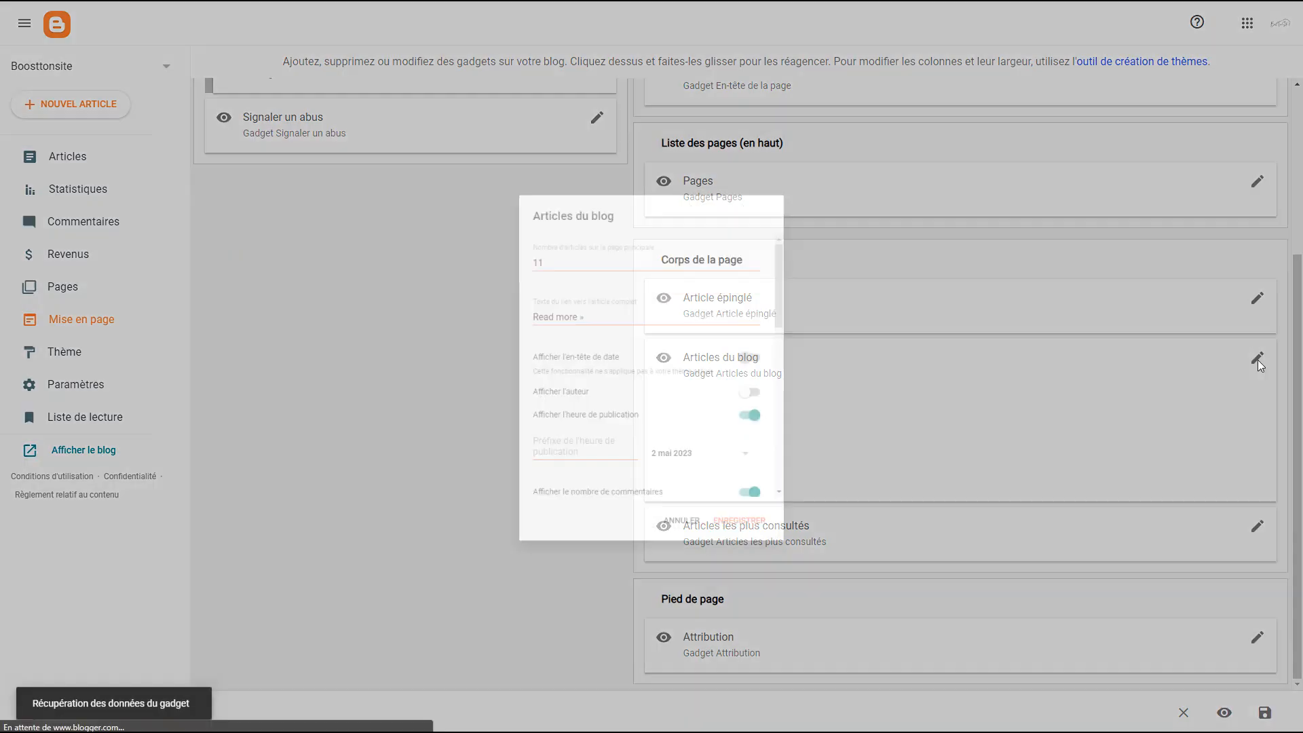
pyautogui.scroll(-10, 801, 332)
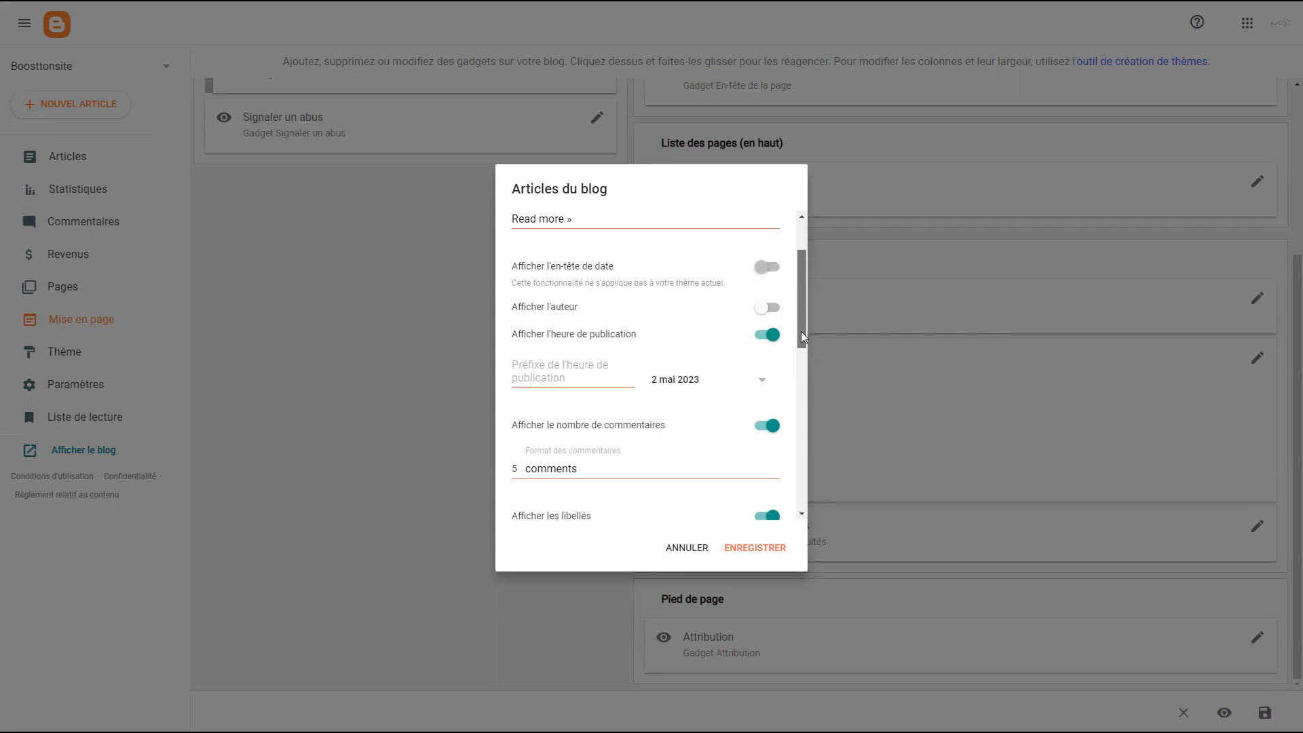
pyautogui.click(687, 550)
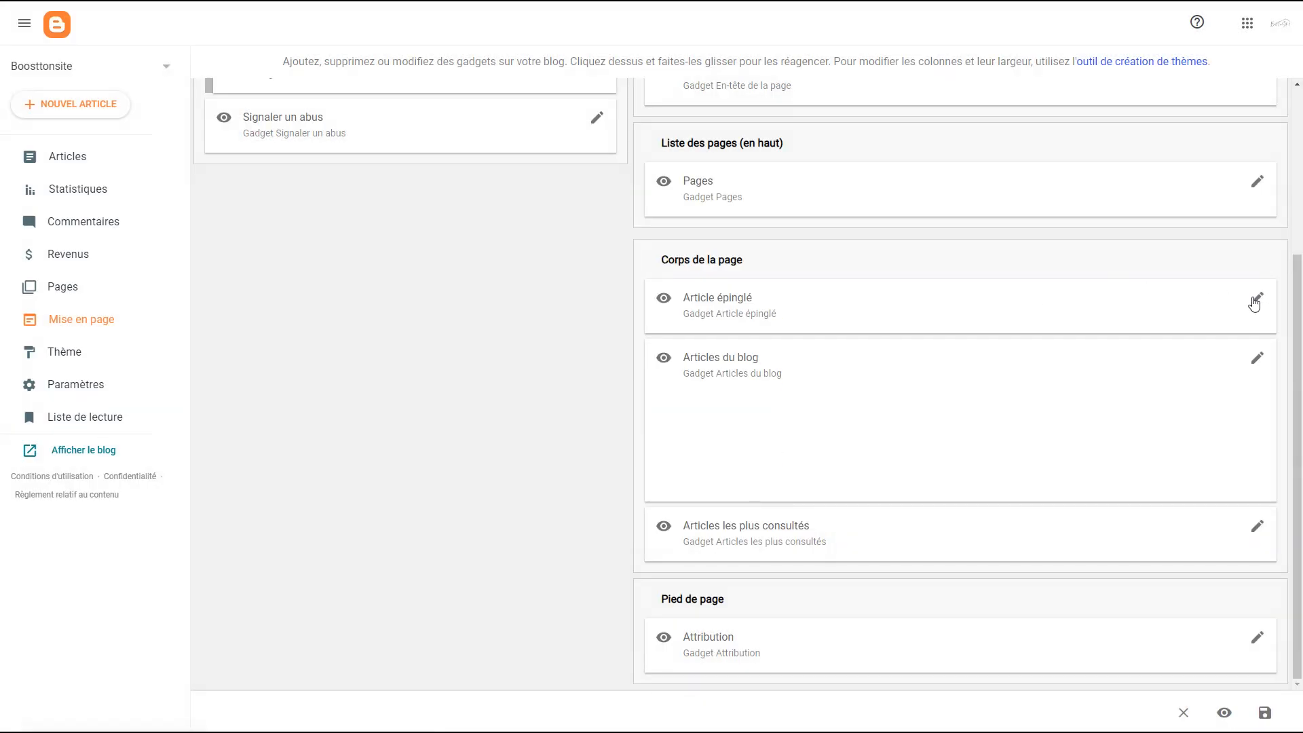
# Hide the "Article épinglé" gadget in the page body and save the gadget.
pyautogui.click(1256, 300)
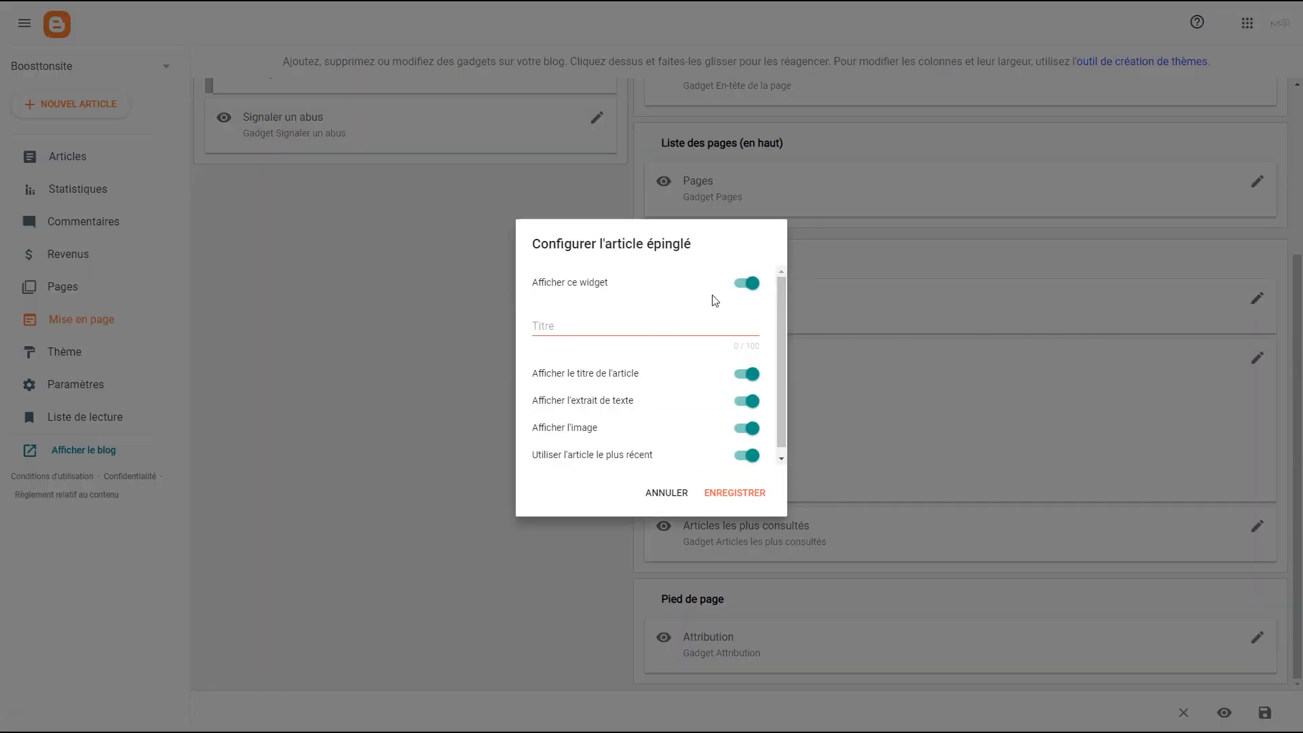
pyautogui.press('Escape')
pyautogui.click(1256, 300)
pyautogui.click(747, 289)
pyautogui.click(725, 497)
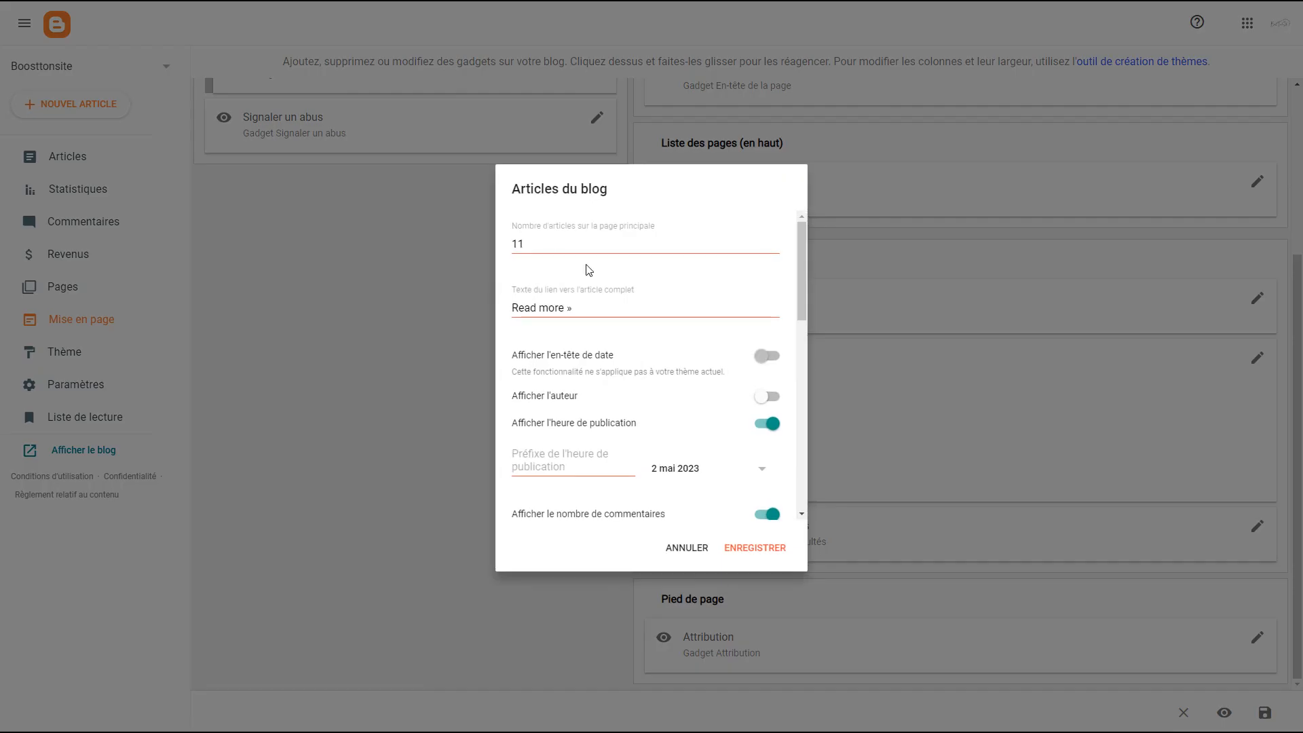
# Set the "Articles du blog" gadget's full-article link text to "Lire plus", hide the number of comments, and save the gadget.
pyautogui.moveTo(554, 241); pyautogui.dragTo(496, 245)
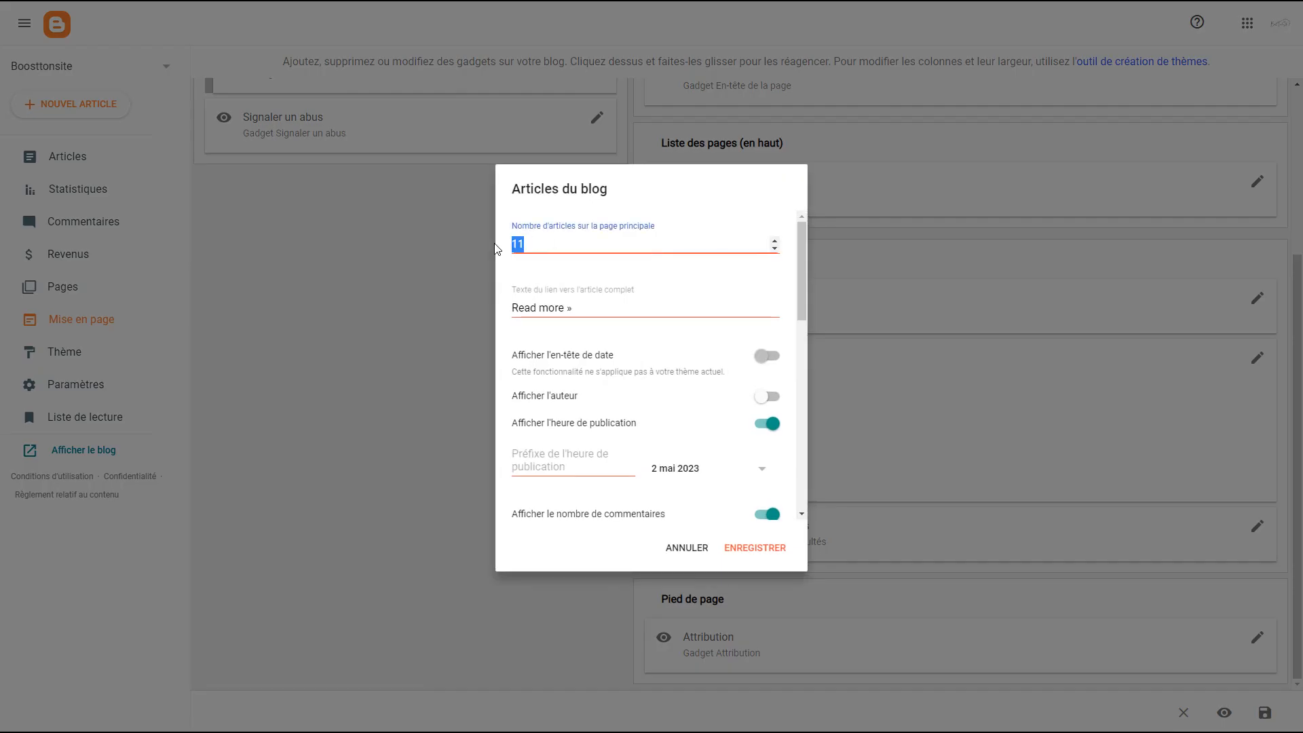
pyautogui.moveTo(566, 309); pyautogui.dragTo(484, 284)
pyautogui.write('Lire plus')
pyautogui.scroll(-3, 755, 302)
pyautogui.click(757, 307)
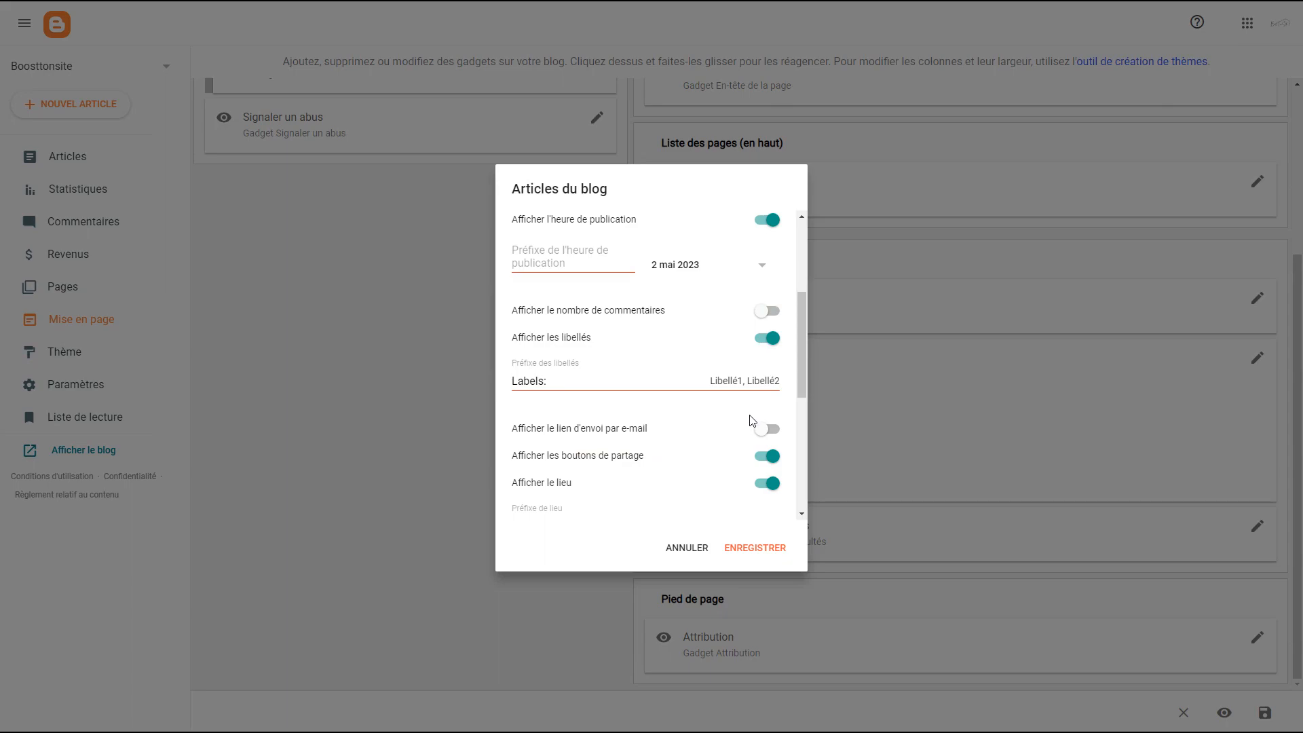
pyautogui.scroll(-3, 753, 420)
pyautogui.click(755, 548)
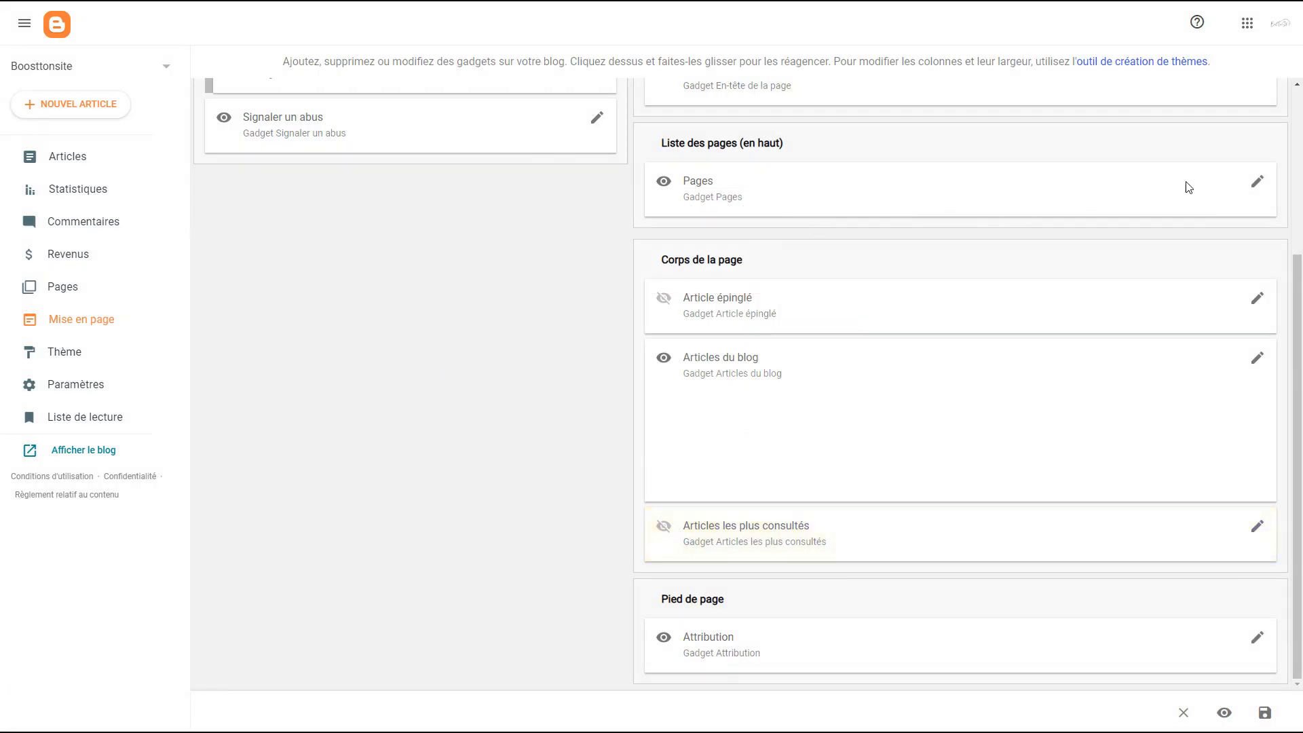
# Examine the top Pages gadget's settings and the theme designer's gadgets, advanced and background sections, and return to the layout.
pyautogui.click(1258, 183)
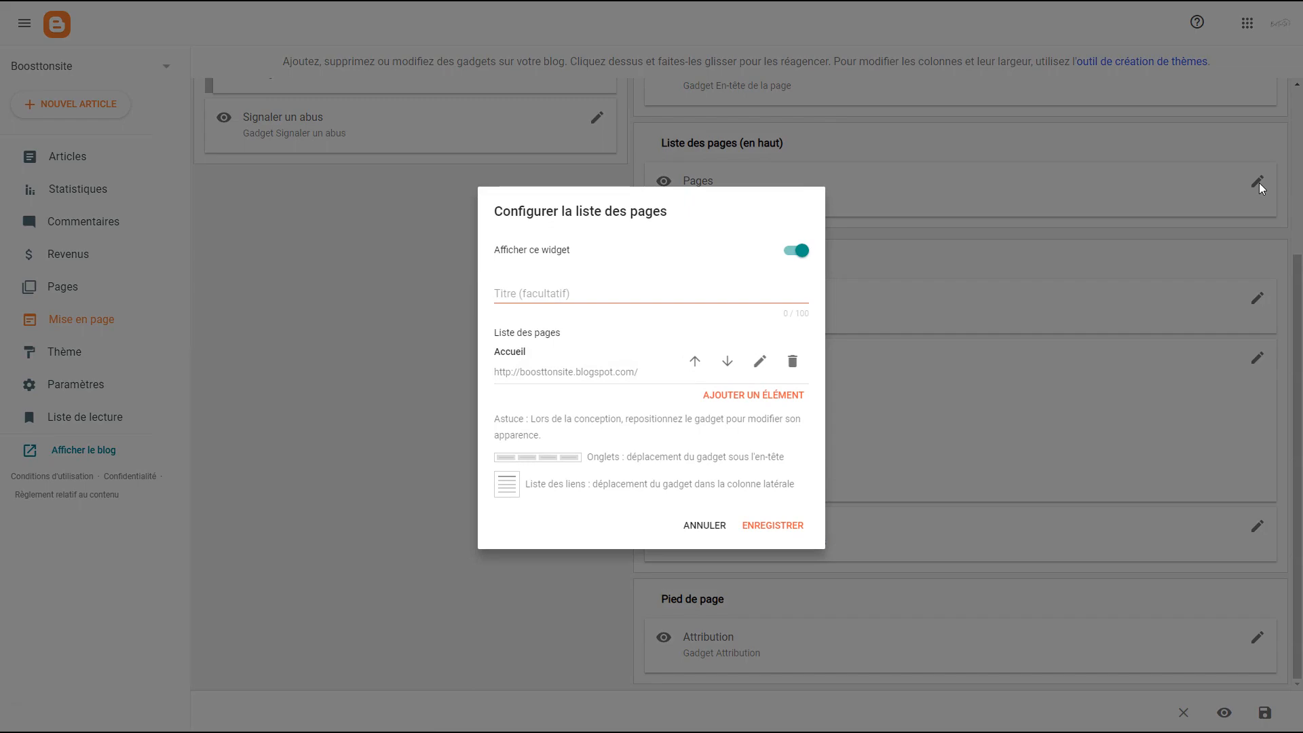
pyautogui.click(705, 526)
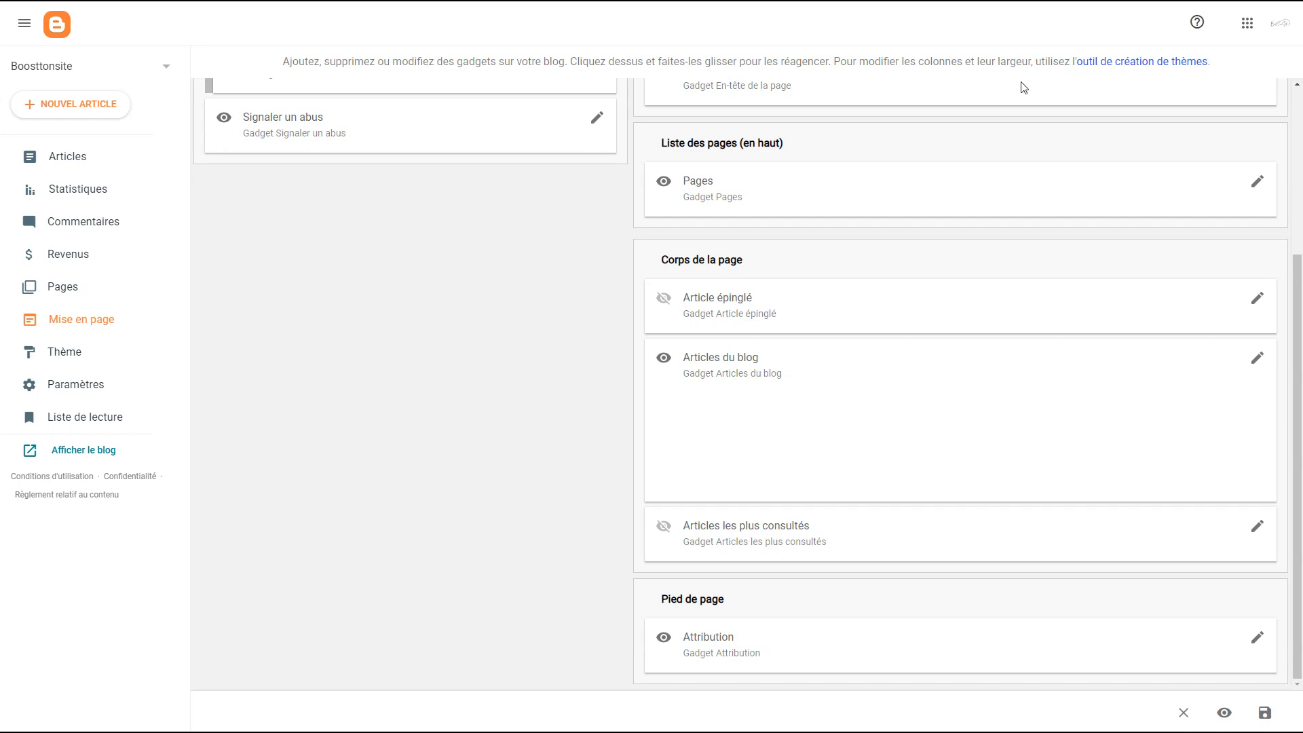
pyautogui.click(1152, 61)
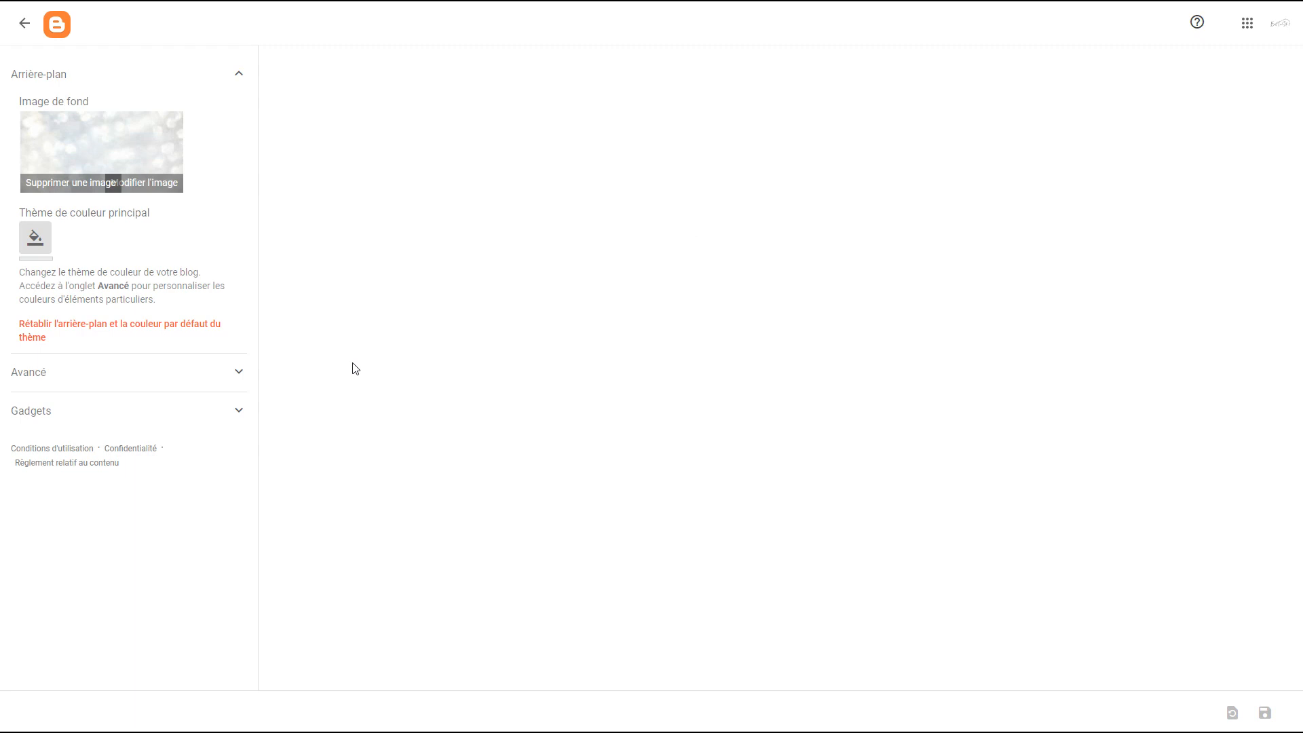
pyautogui.click(222, 410)
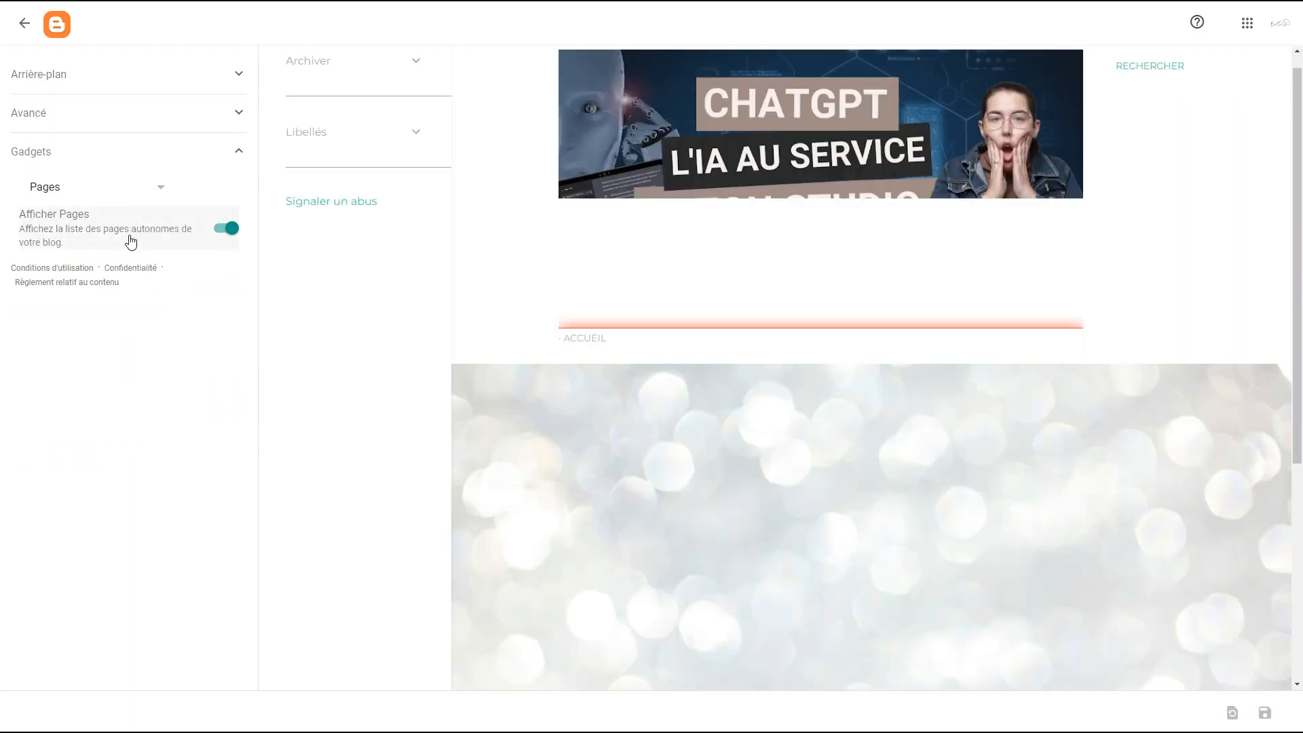
pyautogui.click(235, 113)
pyautogui.click(227, 75)
pyautogui.click(227, 76)
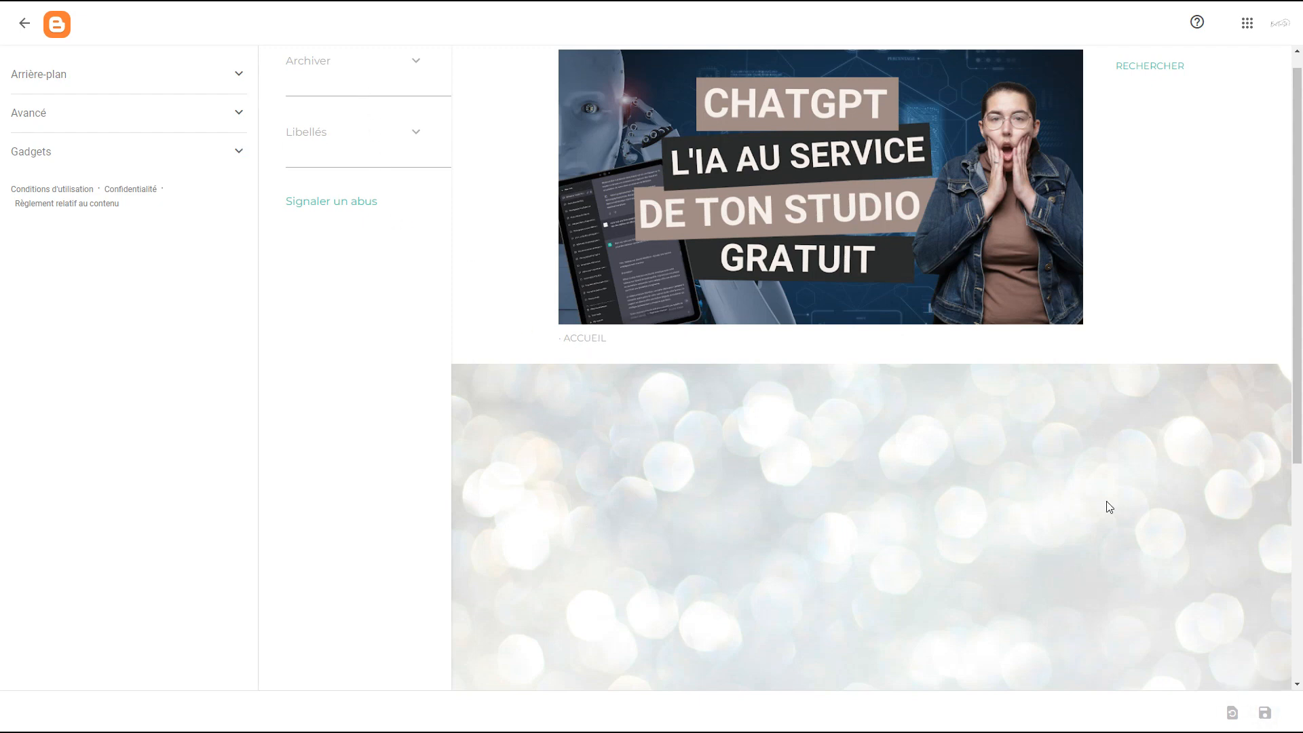
pyautogui.click(24, 23)
pyautogui.click(72, 321)
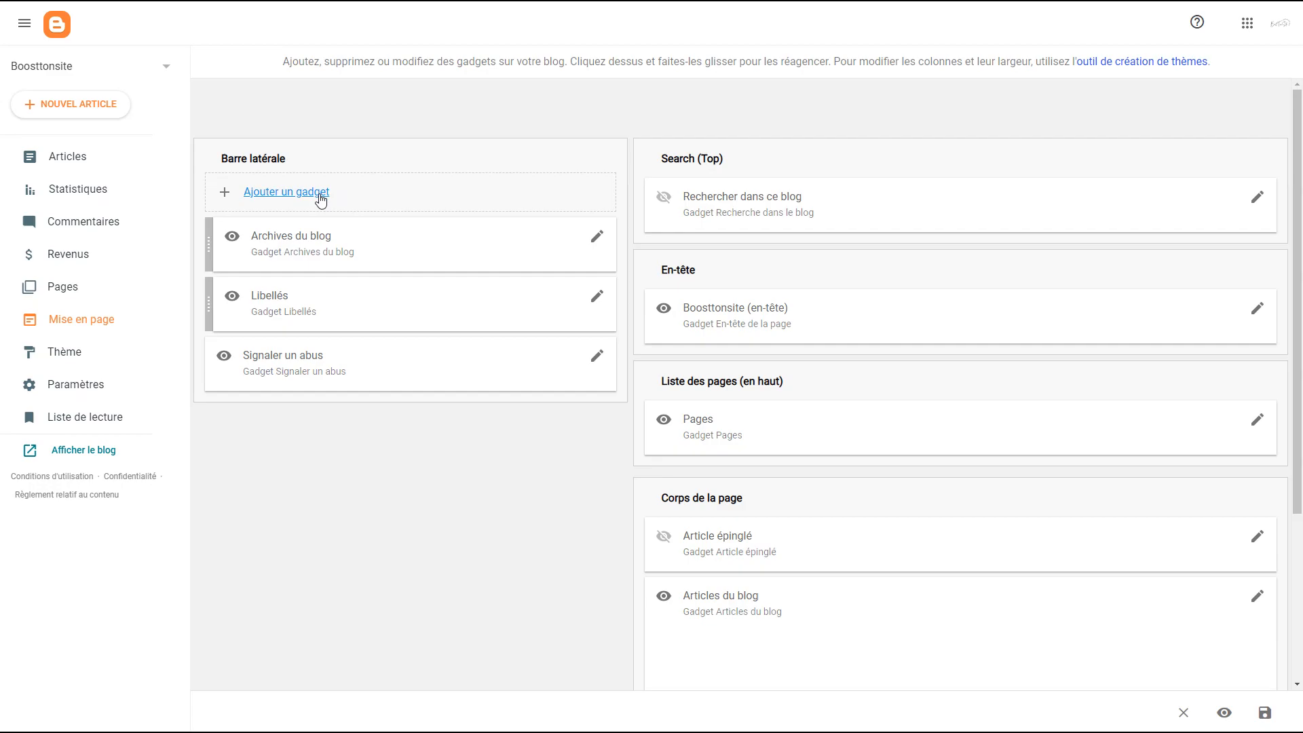
# Add a Pages gadget to the sidebar and save it.
pyautogui.click(320, 193)
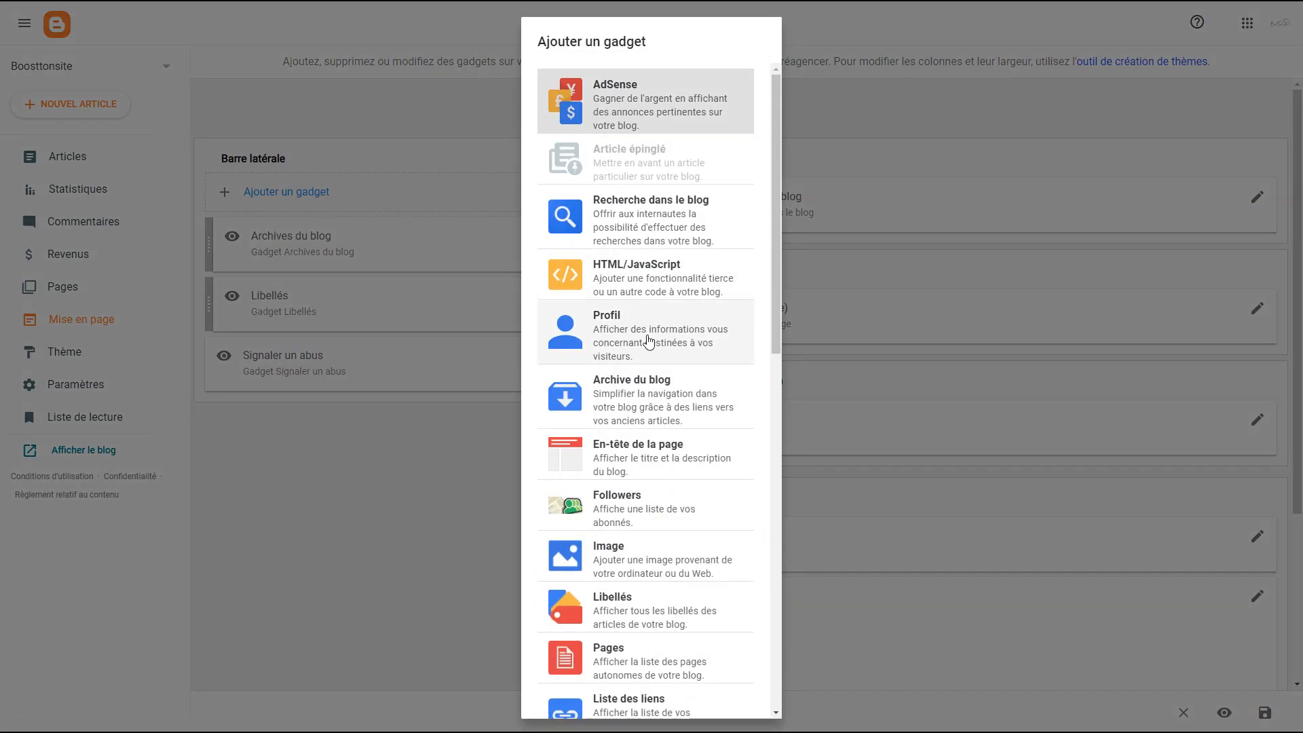
pyautogui.click(627, 652)
pyautogui.click(781, 527)
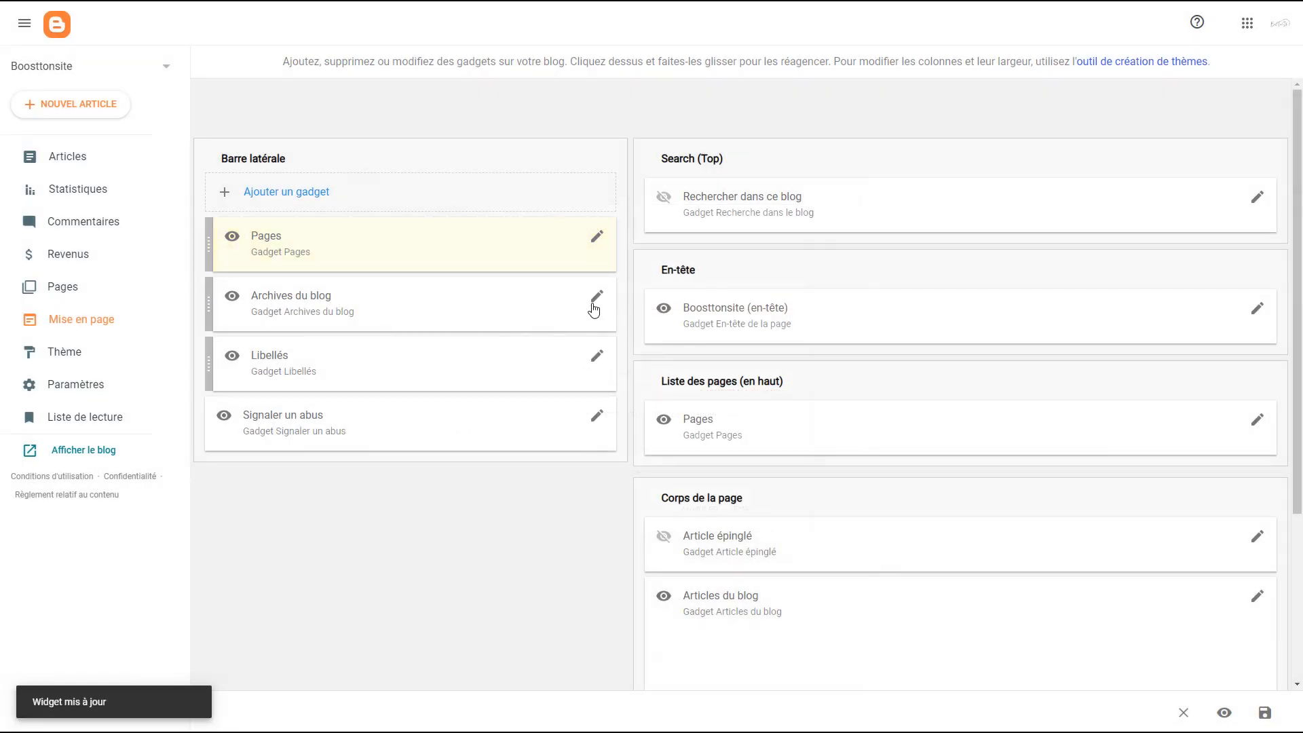
# Delete the "Archives du blog" and "Libellés" gadgets from the sidebar.
pyautogui.click(595, 305)
pyautogui.click(608, 548)
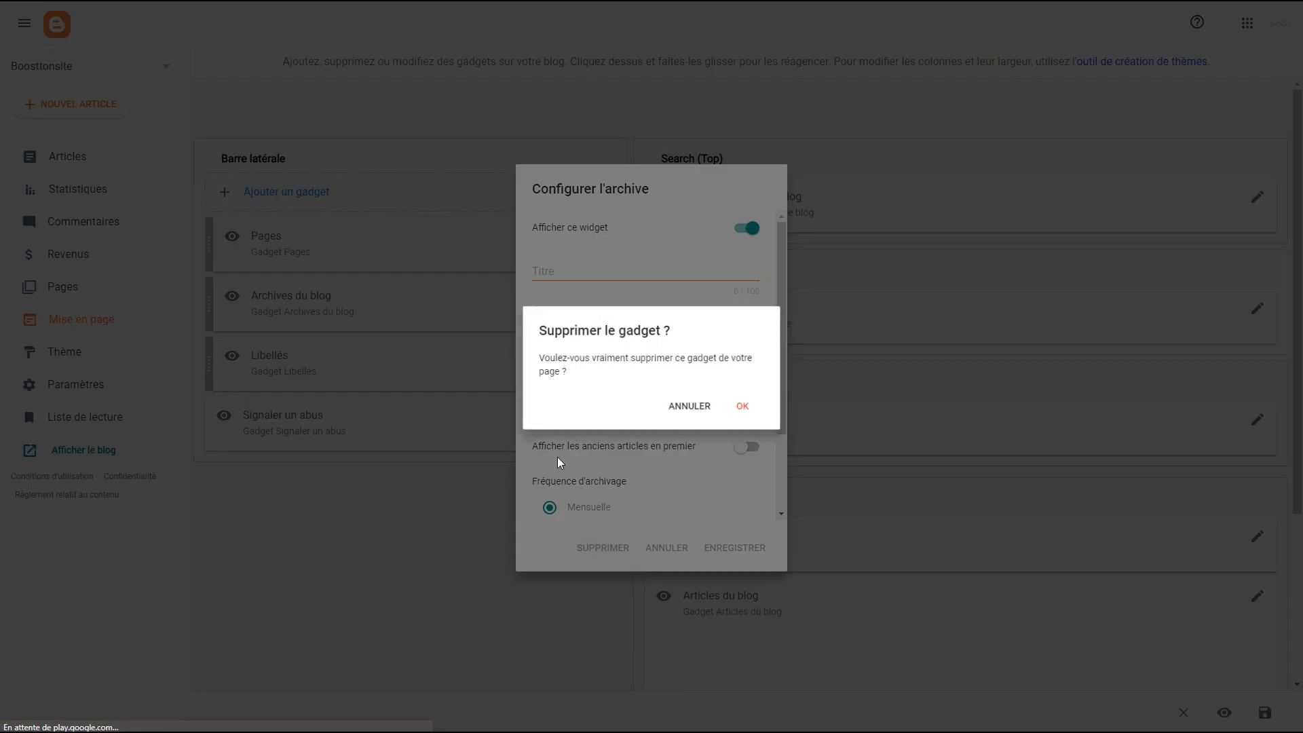
pyautogui.click(740, 407)
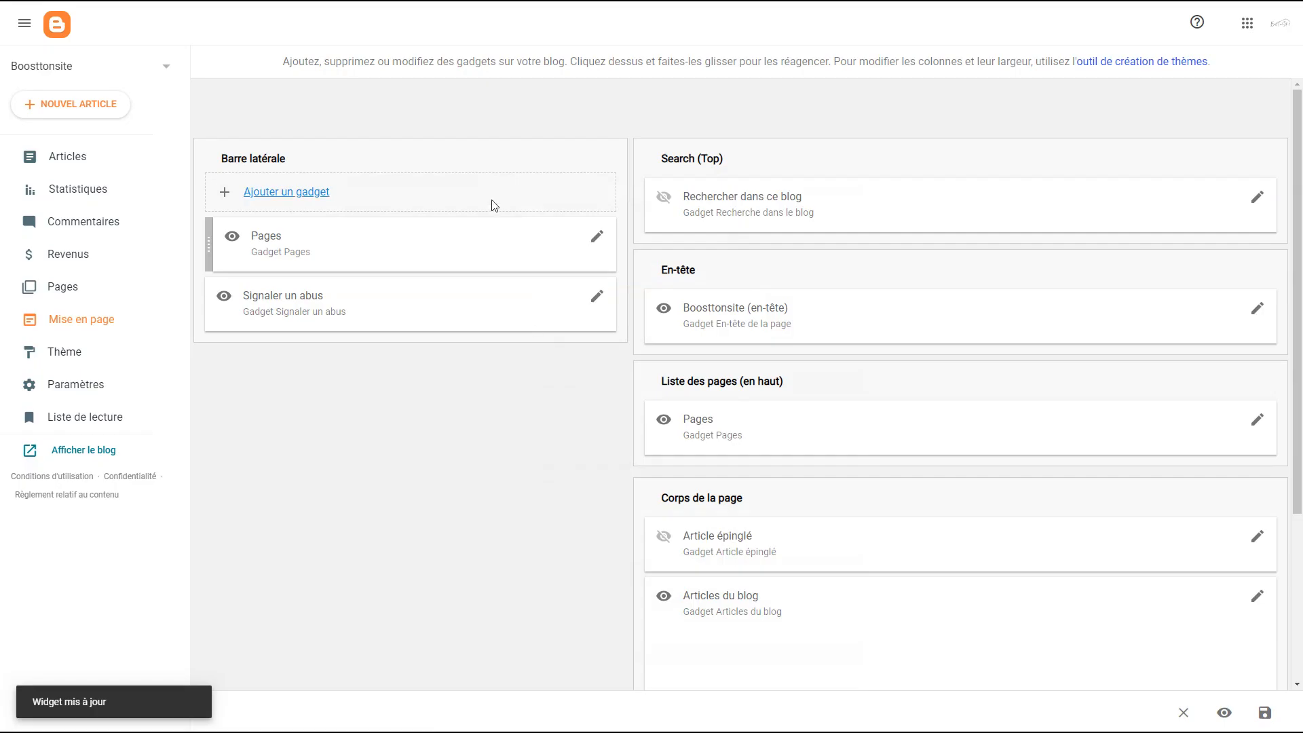
# Add a text gadget to the sidebar with the title "Coucou bienvenue sur le site de Boos Ton Site".
pyautogui.moveTo(430, 248); pyautogui.dragTo(409, 213)
pyautogui.click(410, 204)
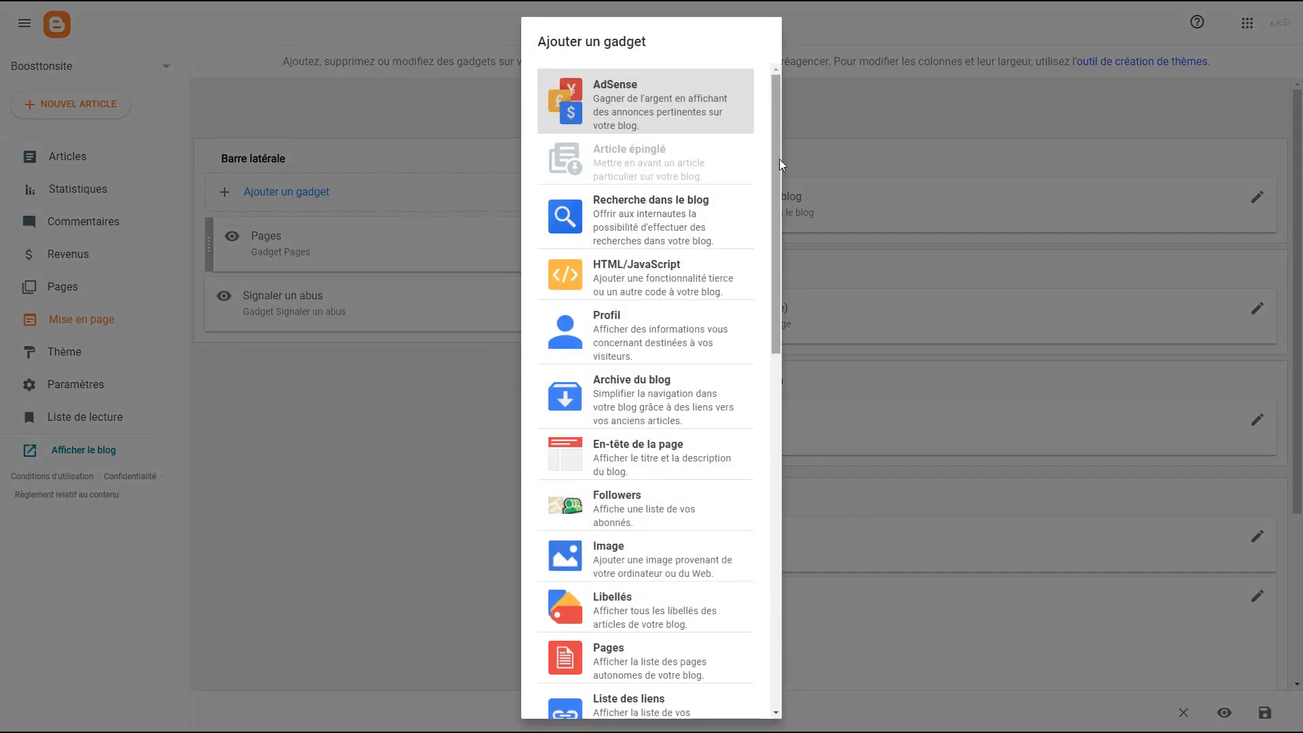
pyautogui.moveTo(770, 145); pyautogui.dragTo(768, 300)
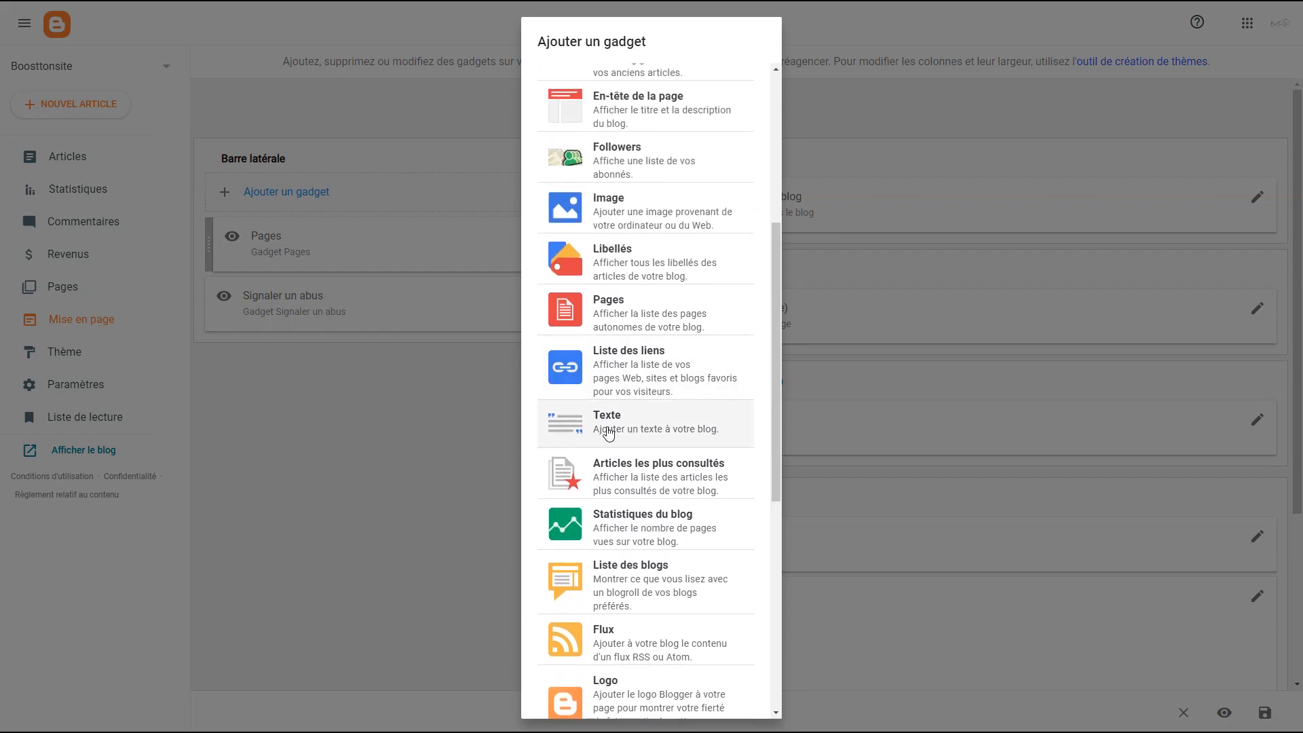
pyautogui.click(656, 429)
pyautogui.click(649, 350)
pyautogui.write('Coucou bienvenue ')
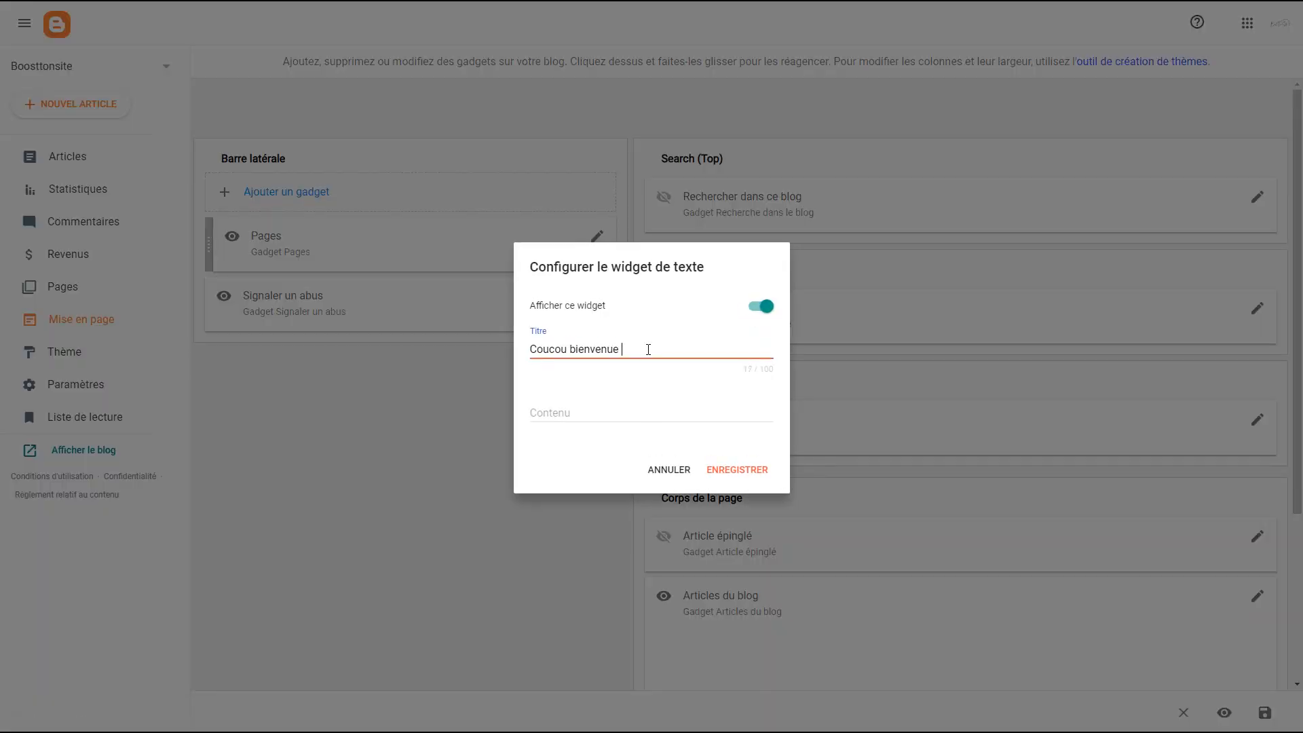
pyautogui.write('sur le site de Boos Ton Site')
# Save the content "Grace a ce site tu vas pouvoir développer ton studio photo sur le net et le référencer facilement grâces aux conseils et formation en ligne".
pyautogui.press('Tab')
pyautogui.write('Grace a ce site tu vas pouvoir developper ton studio photo sur le net e')
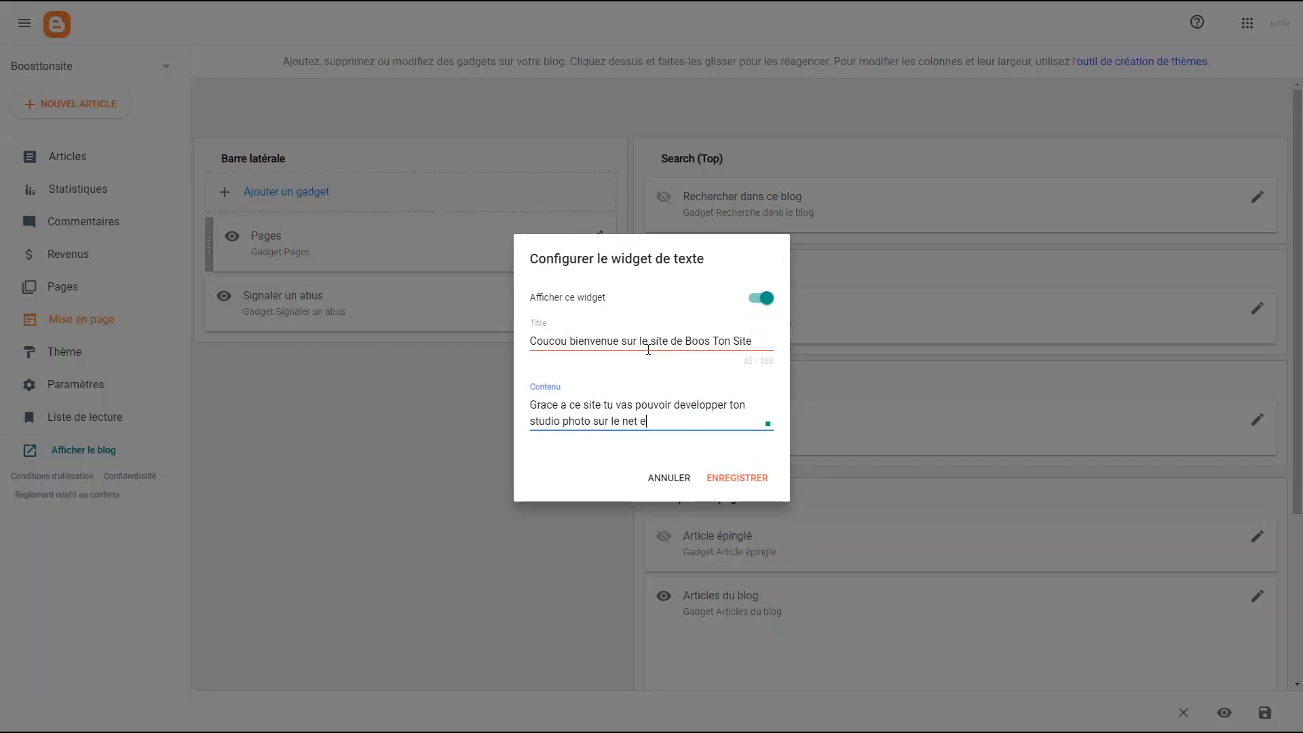
pyautogui.write('t le référencer facilement grâces aux conseils et formation en ligne')
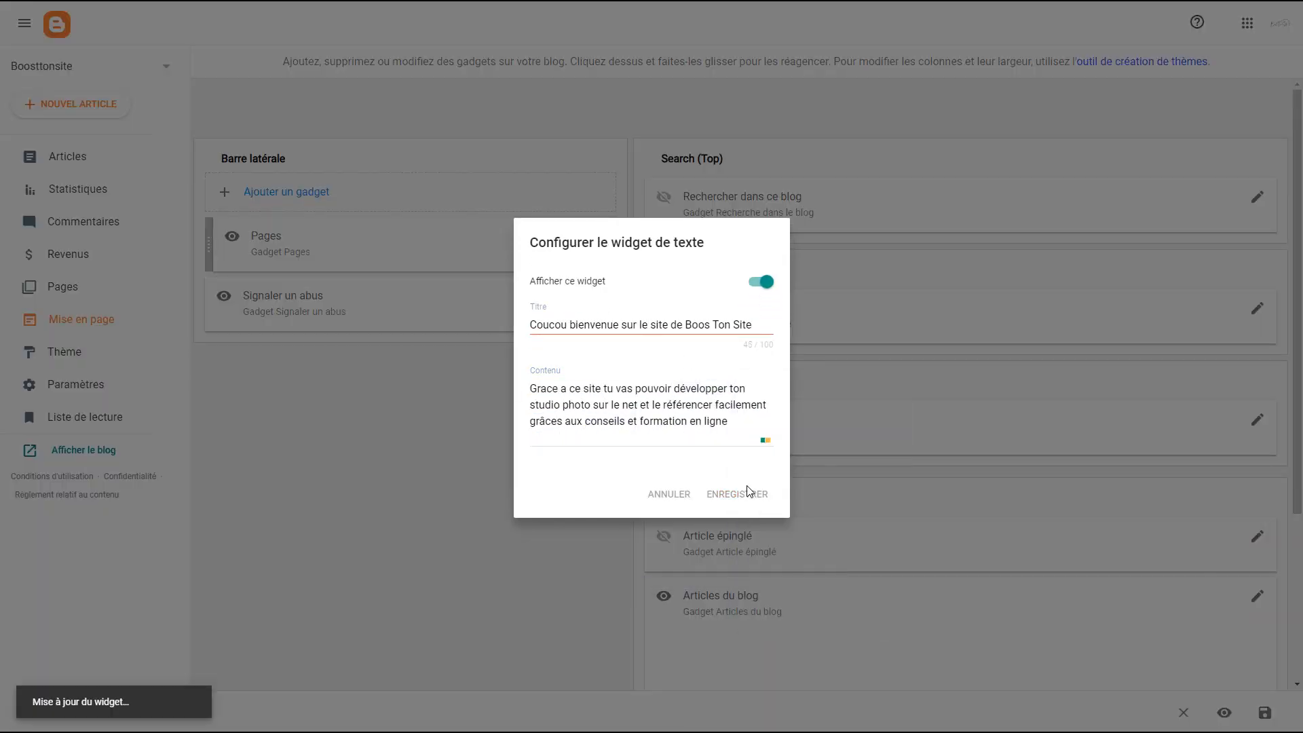
pyautogui.click(747, 483)
# Move the welcome text gadget to the start of the page body, save the layout, and preview the blog.
pyautogui.moveTo(365, 239); pyautogui.dragTo(813, 540)
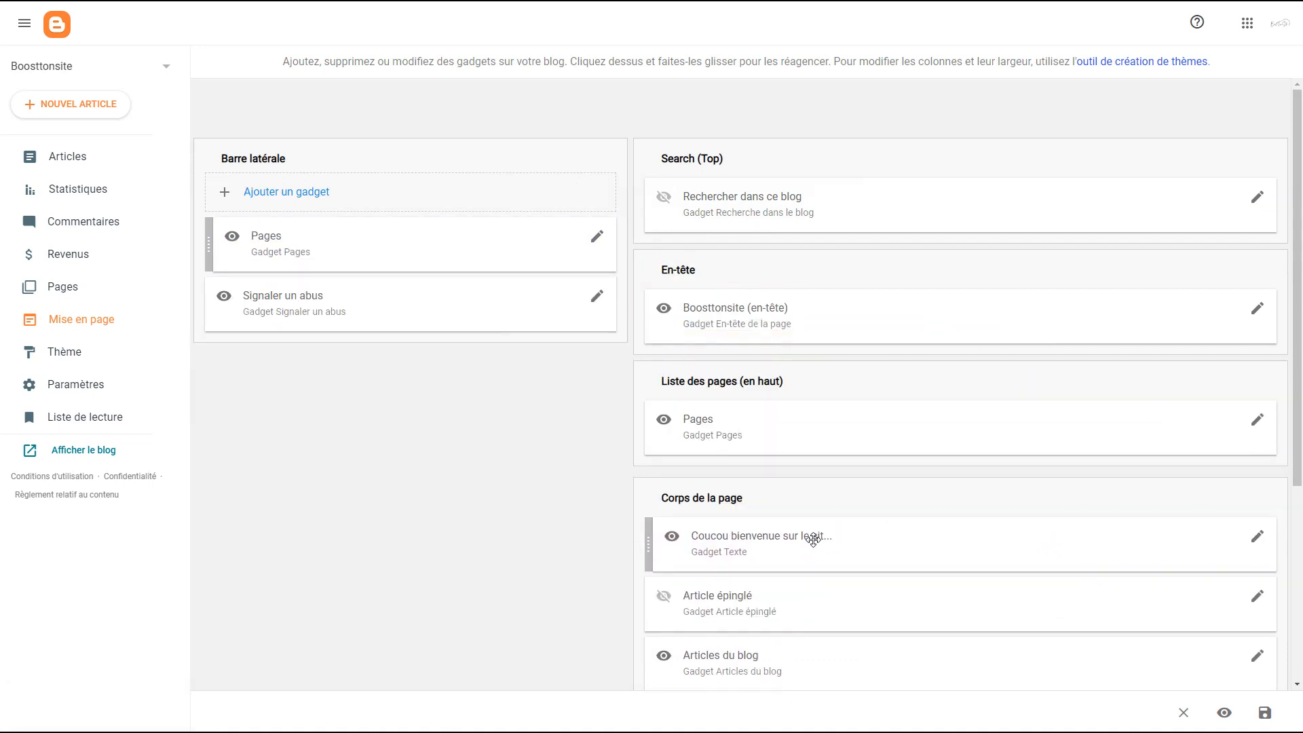
pyautogui.click(1267, 715)
pyautogui.click(1225, 713)
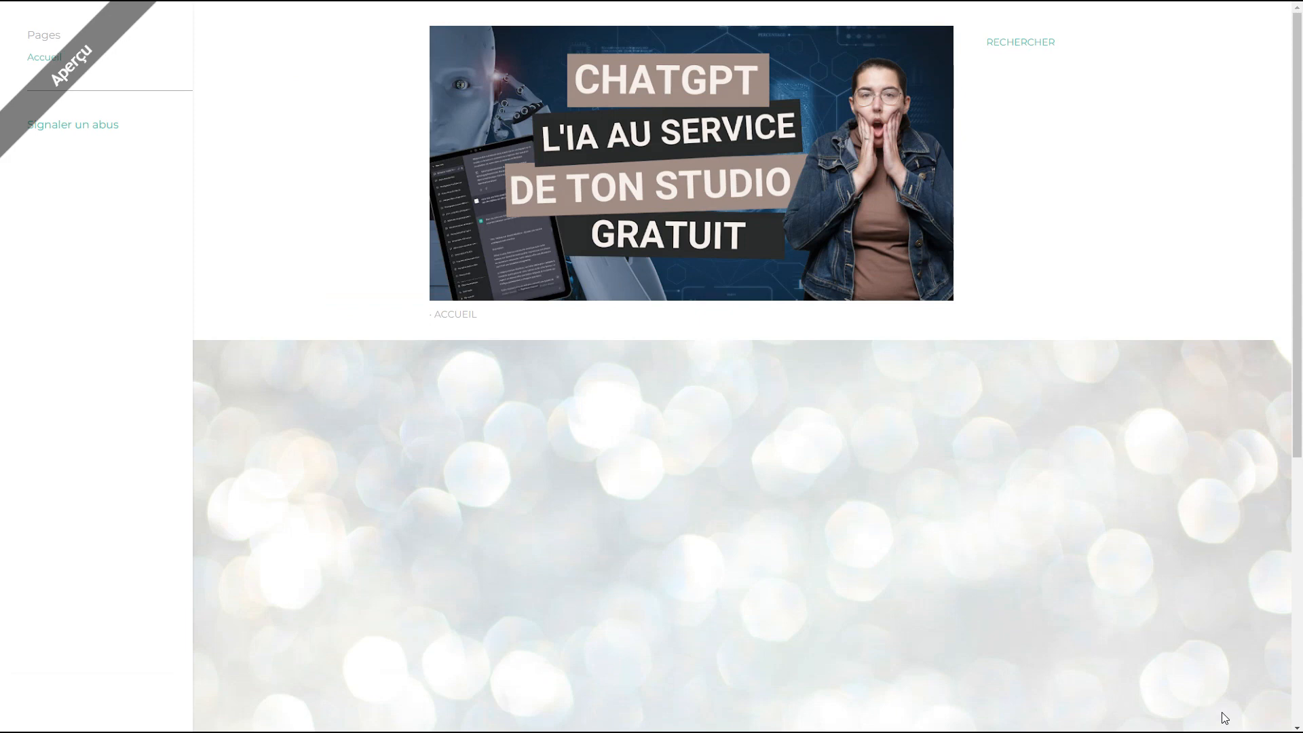
pyautogui.scroll(-5, 630, 432)
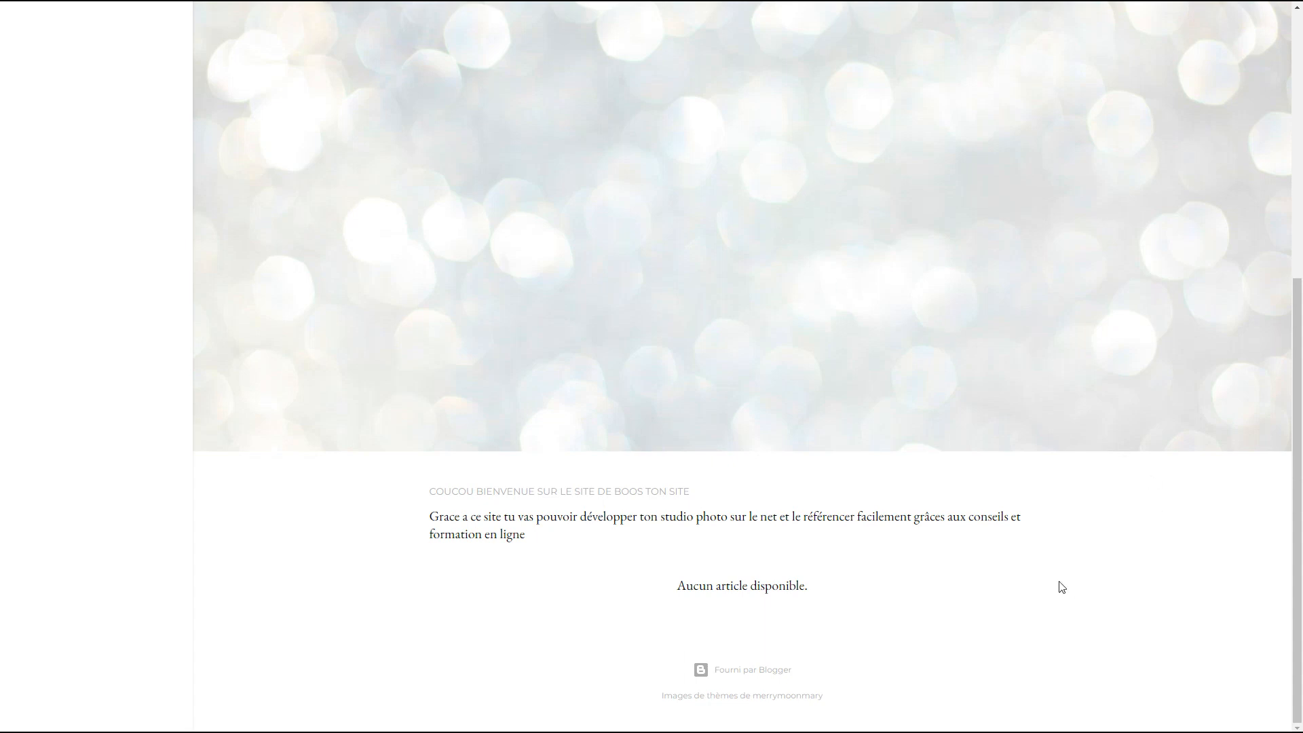
pyautogui.scroll(6, 1063, 587)
pyautogui.hotkey('ctrl', 'w')
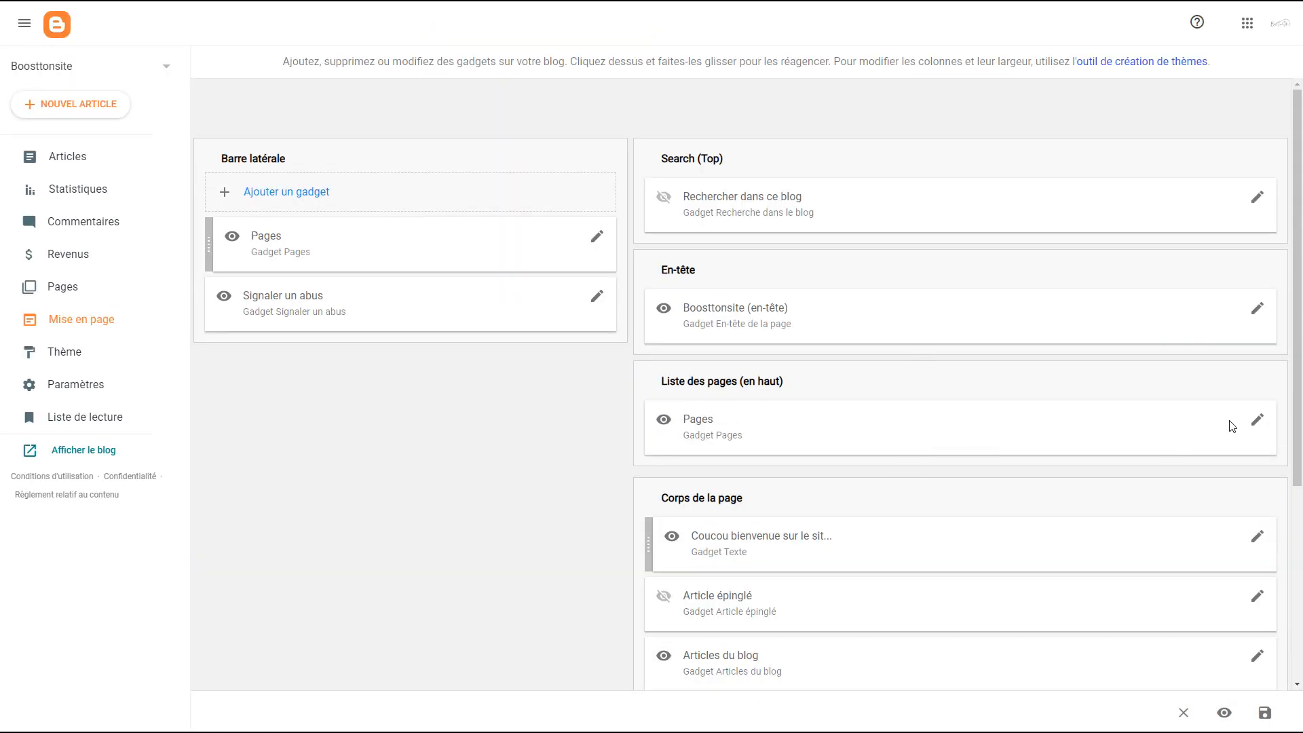
pyautogui.click(1255, 306)
pyautogui.click(674, 547)
pyautogui.scroll(-5, 905, 480)
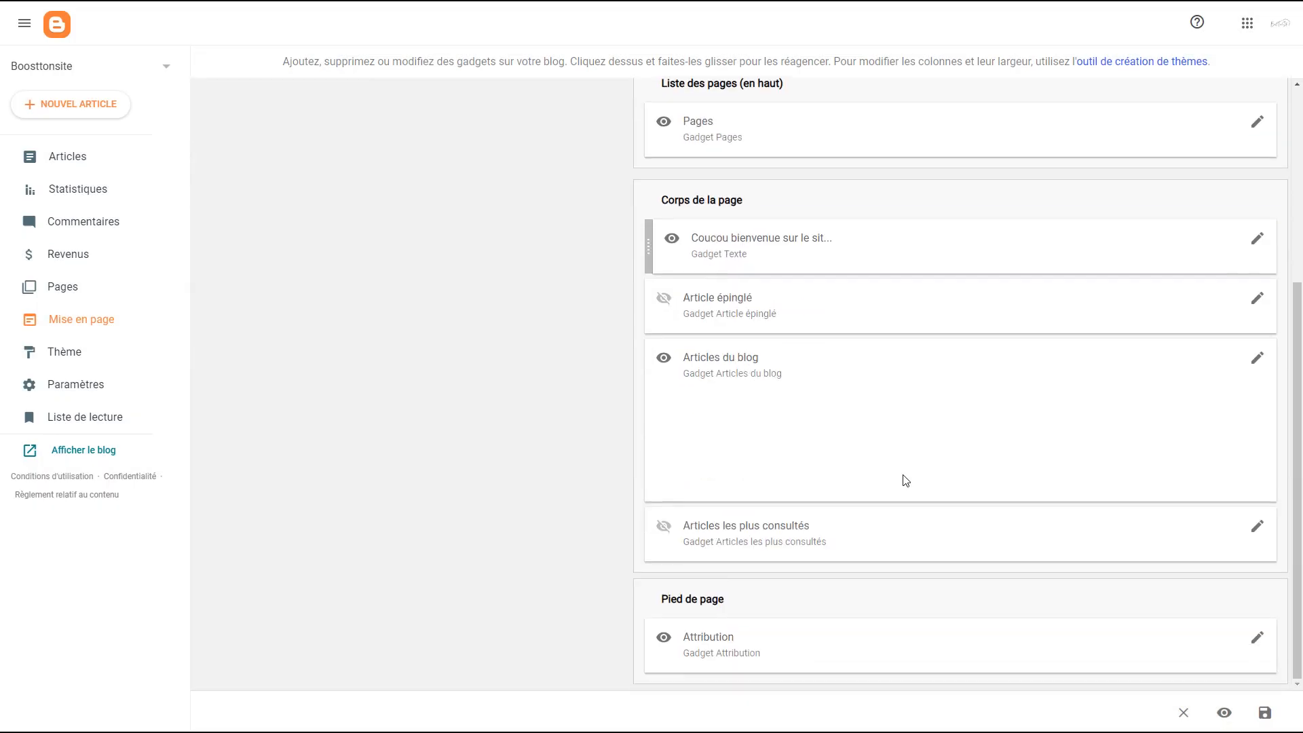
pyautogui.scroll(3, 905, 480)
# Restore the Soho Light theme's default background and colour in the theme customizer, and remove the background image.
pyautogui.click(60, 364)
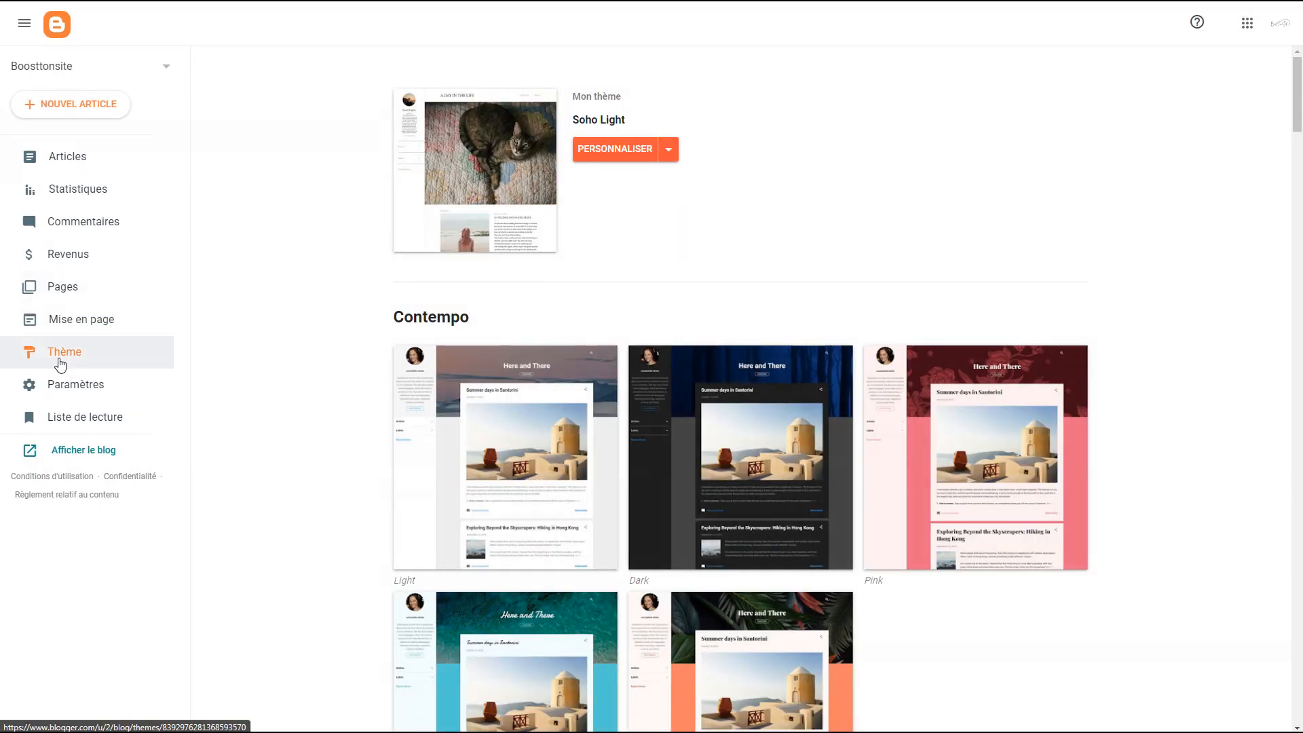
pyautogui.click(606, 147)
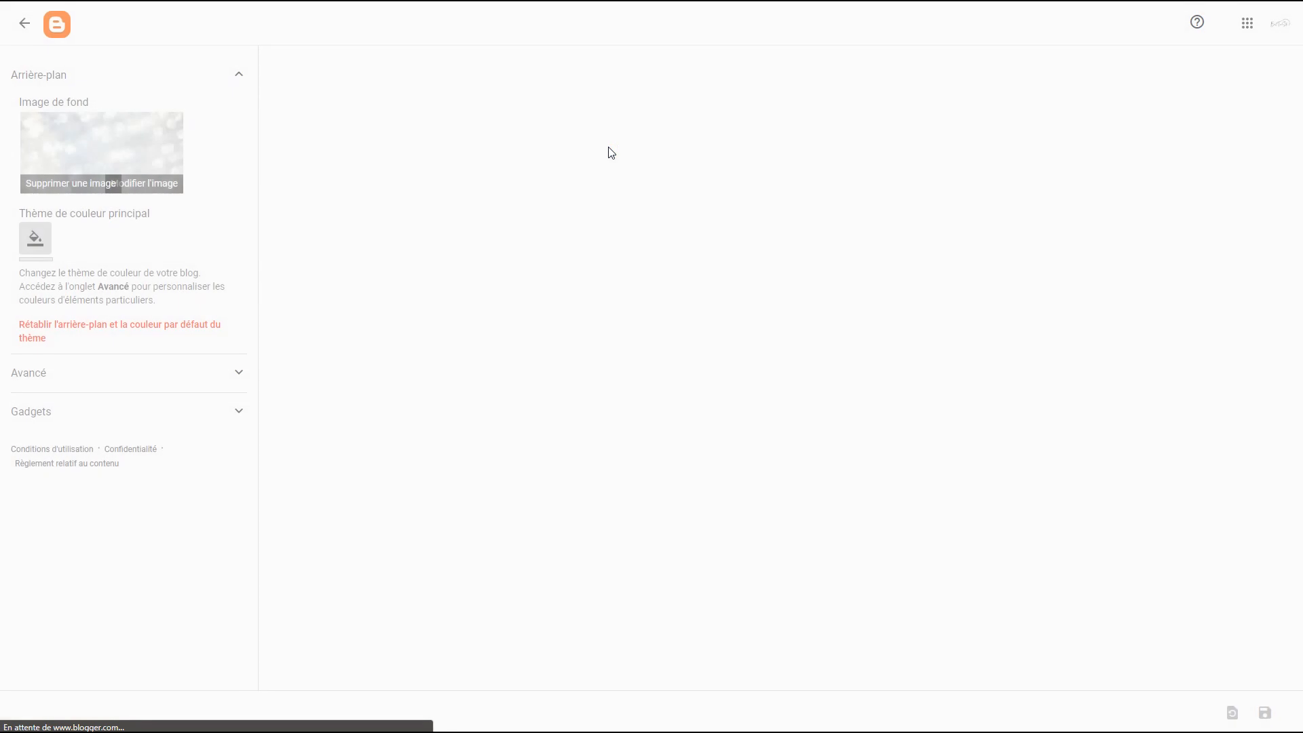
pyautogui.click(109, 173)
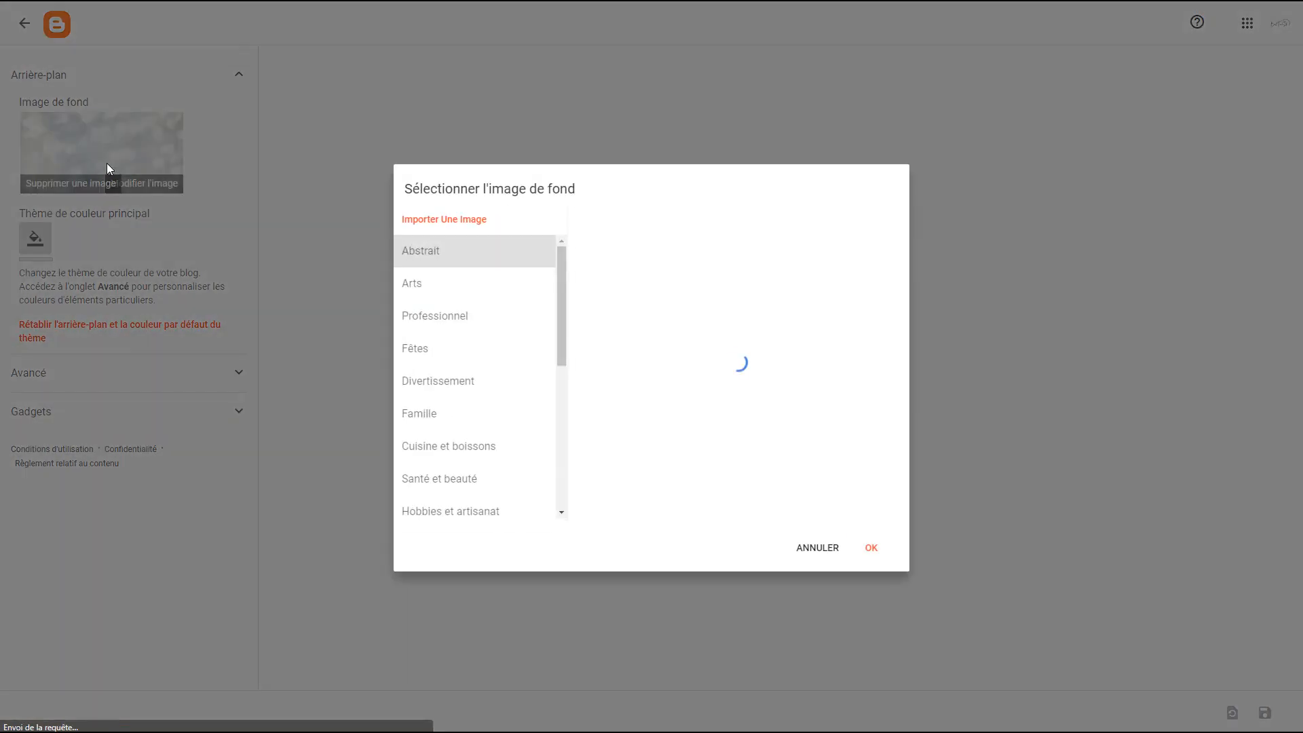
pyautogui.click(818, 548)
pyautogui.click(96, 336)
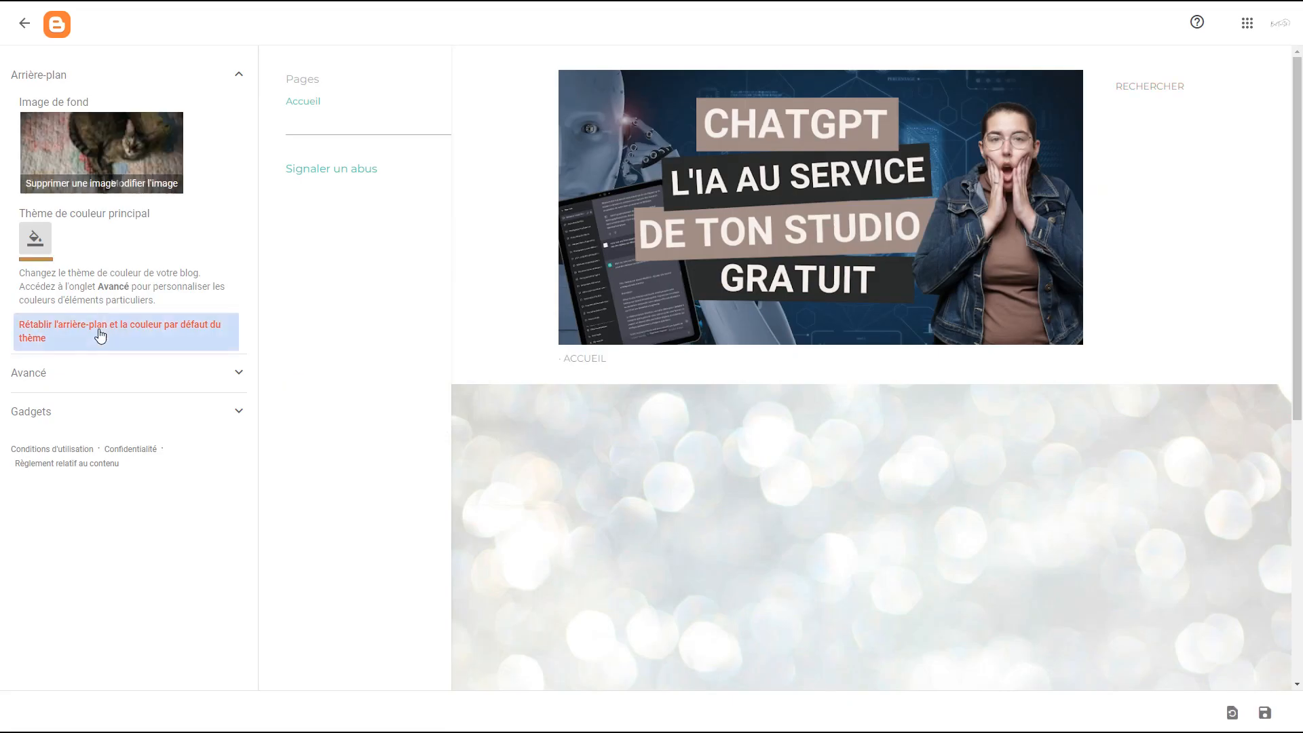
pyautogui.click(54, 190)
pyautogui.click(713, 399)
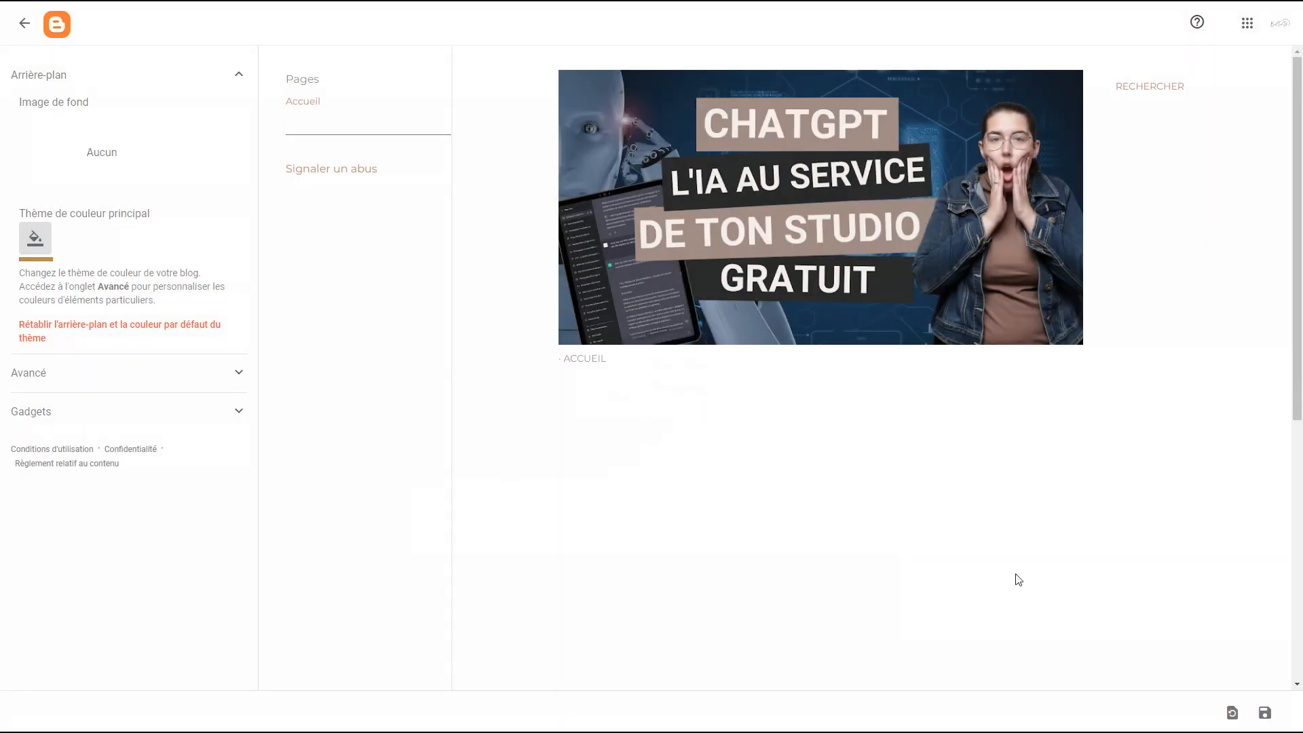
# Look over the advanced theme settings, leave the customizer, and check the blog's appearance.
pyautogui.scroll(4, 1001, 501)
pyautogui.click(235, 372)
pyautogui.click(234, 113)
pyautogui.click(26, 24)
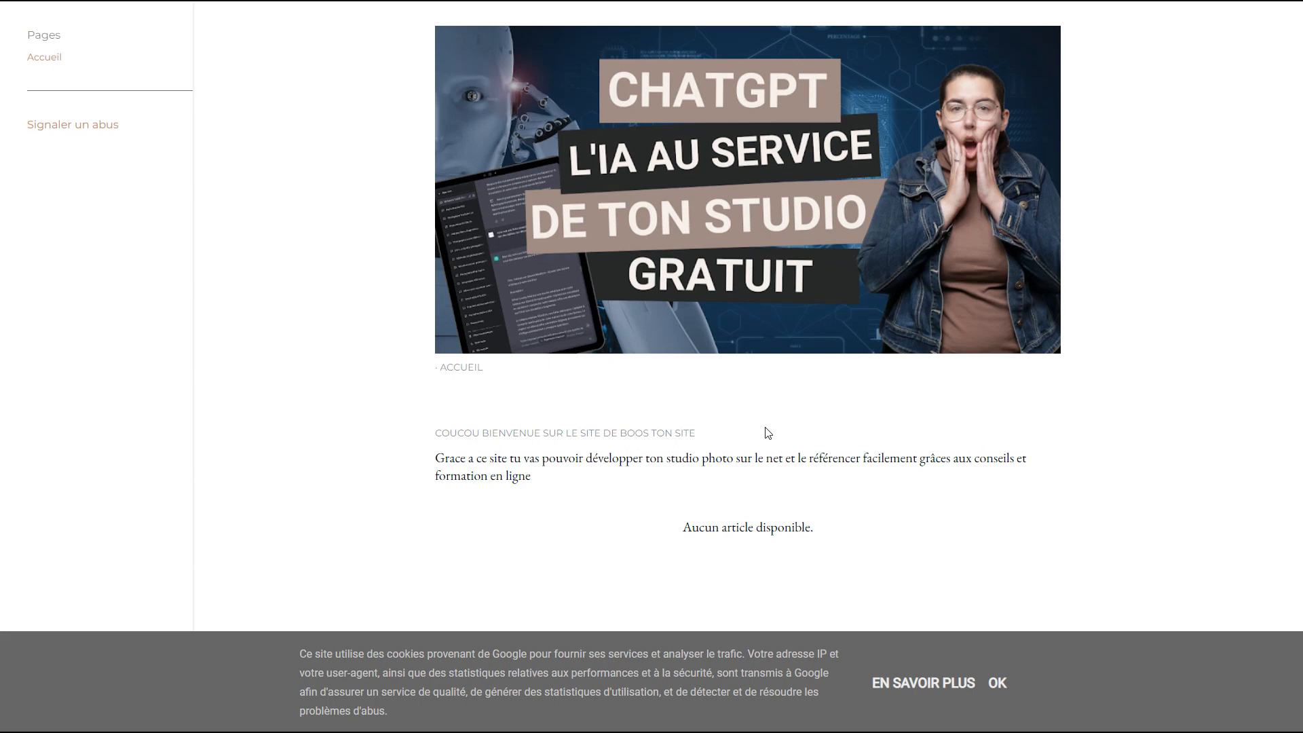
pyautogui.hotkey('ctrl', 'w')
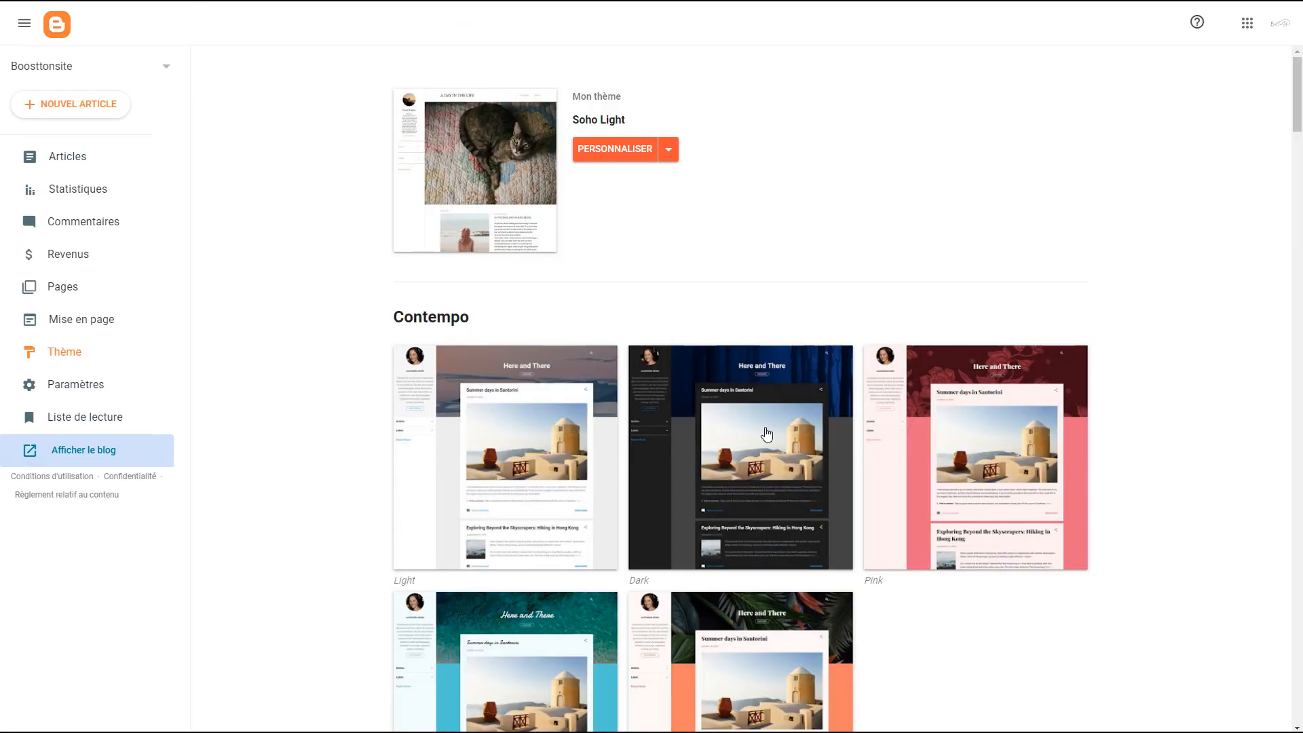
# Create a page titled "A propos par exemple" with the body "Corps du texte la ou vous aller écrire le contenu de votre page".
pyautogui.click(77, 282)
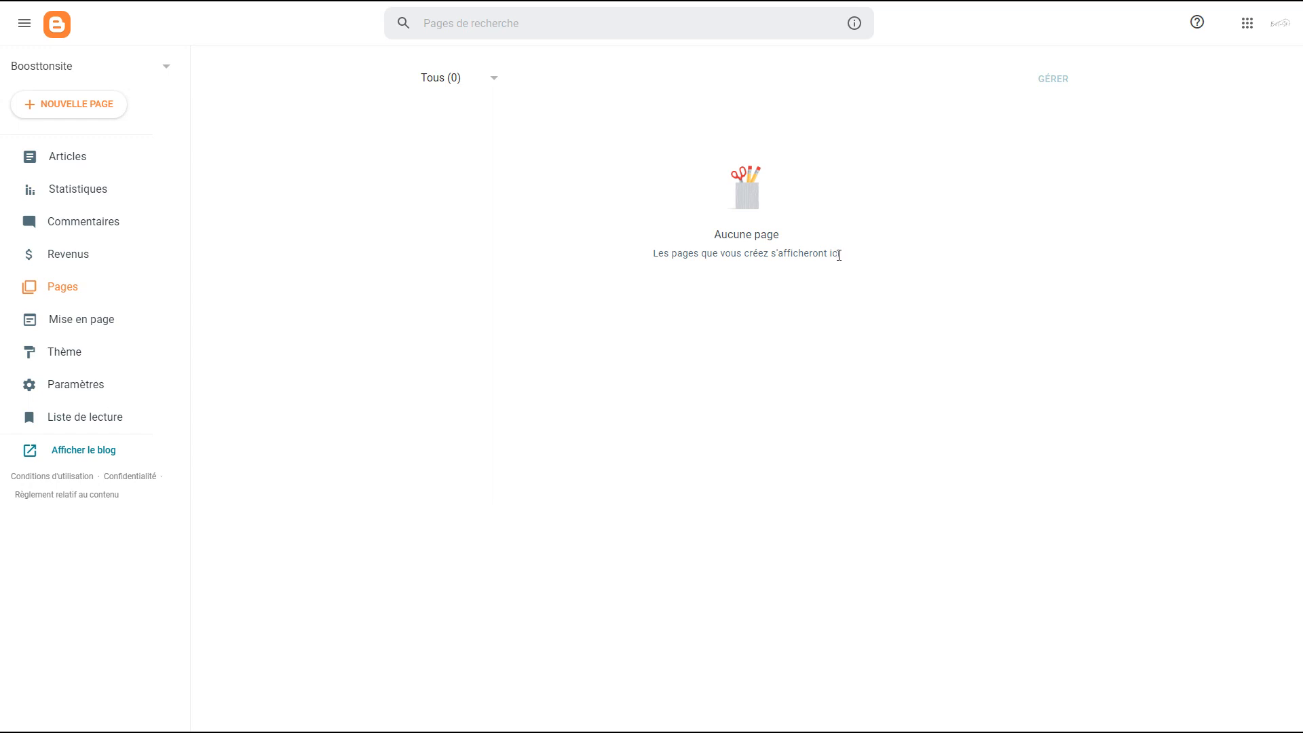
pyautogui.click(85, 111)
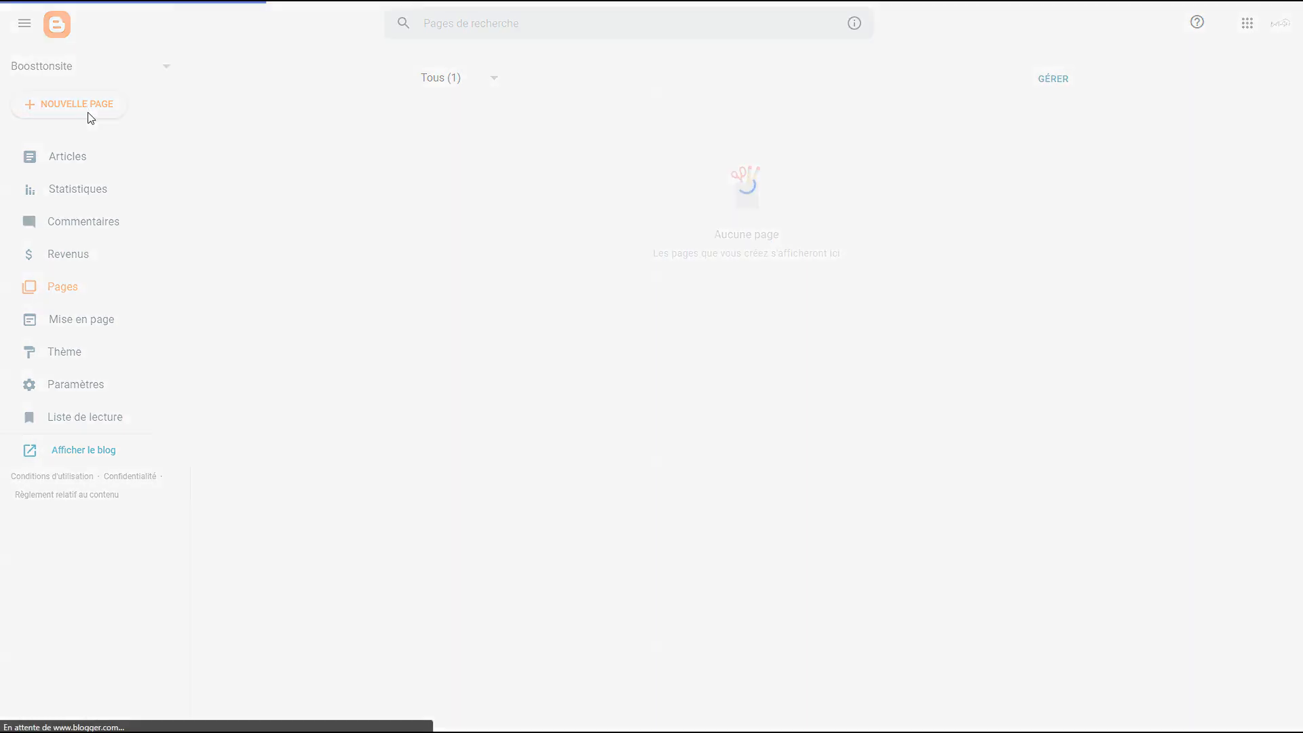
pyautogui.click(392, 245)
pyautogui.write('Corps du texte la ou vous aller écrire le contenu de votre page')
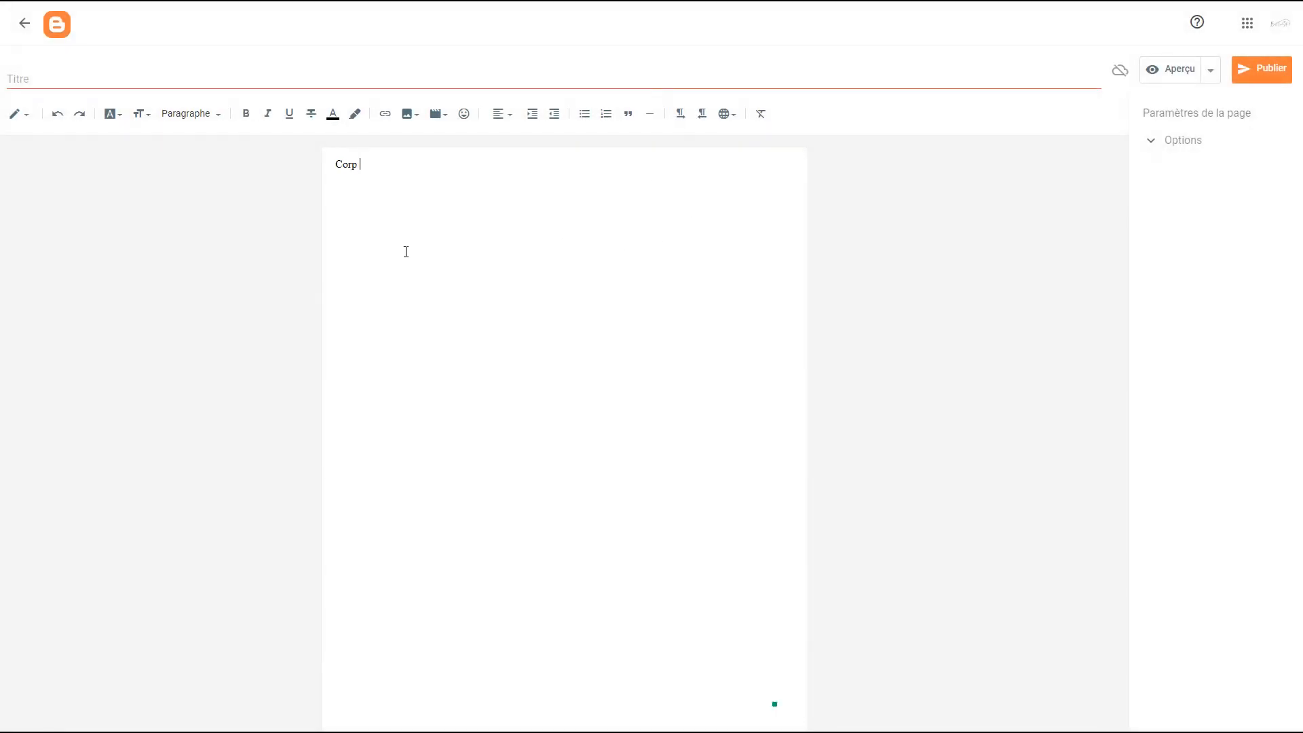
pyautogui.click(257, 79)
pyautogui.write('A propos par exemple')
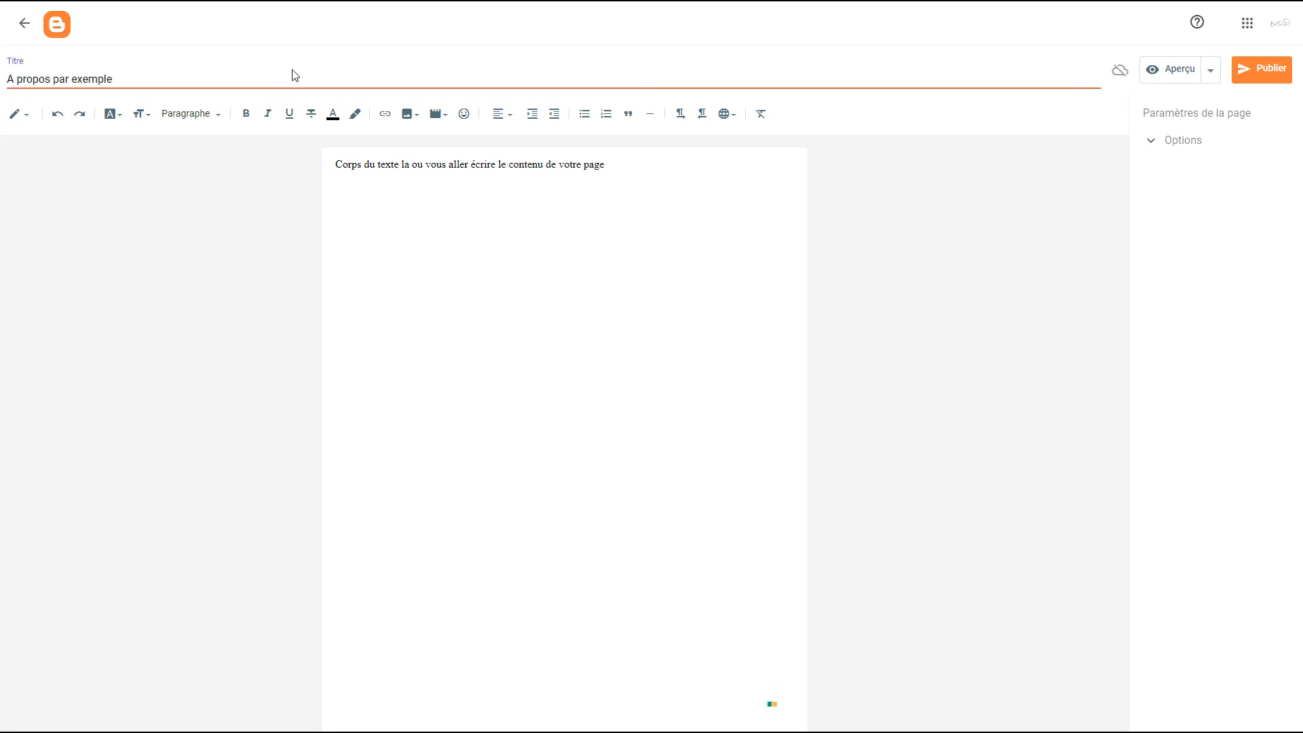
# Examine the page editor's view modes, fonts, text sizes and paragraph styles.
pyautogui.click(397, 179)
pyautogui.click(121, 86)
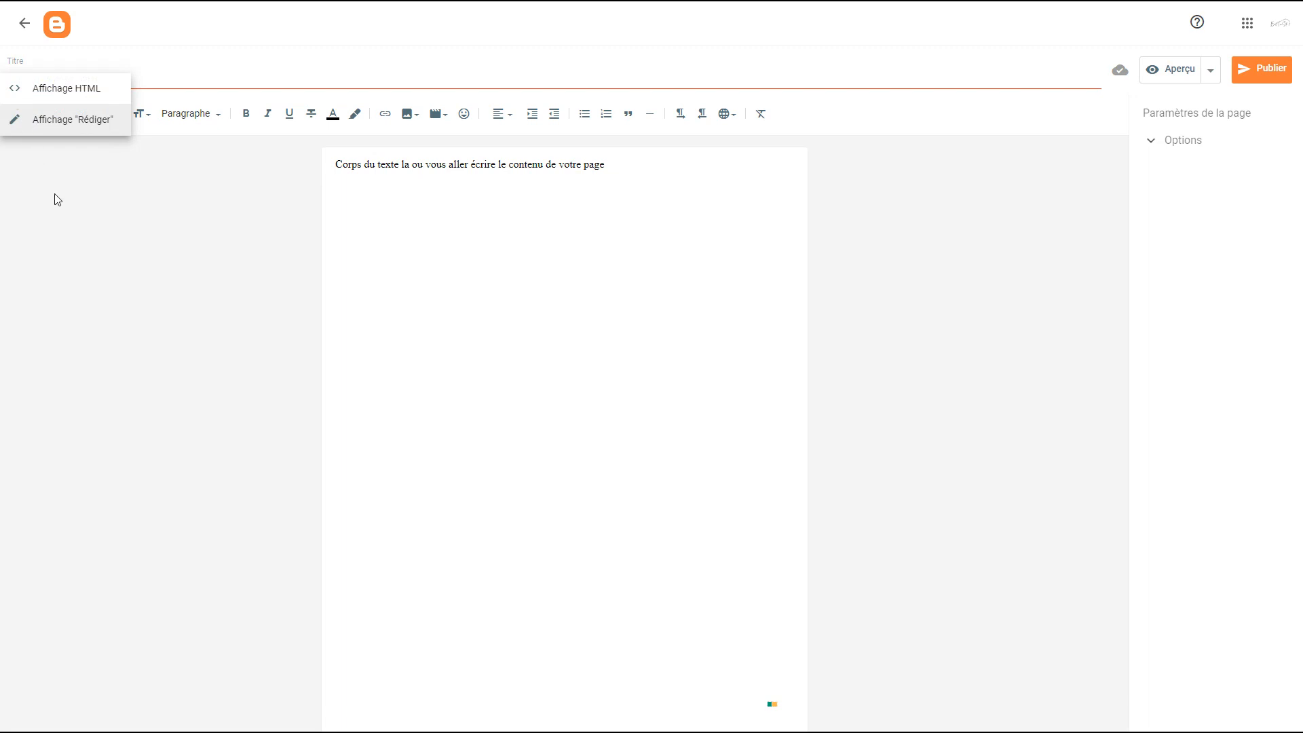
pyautogui.click(131, 193)
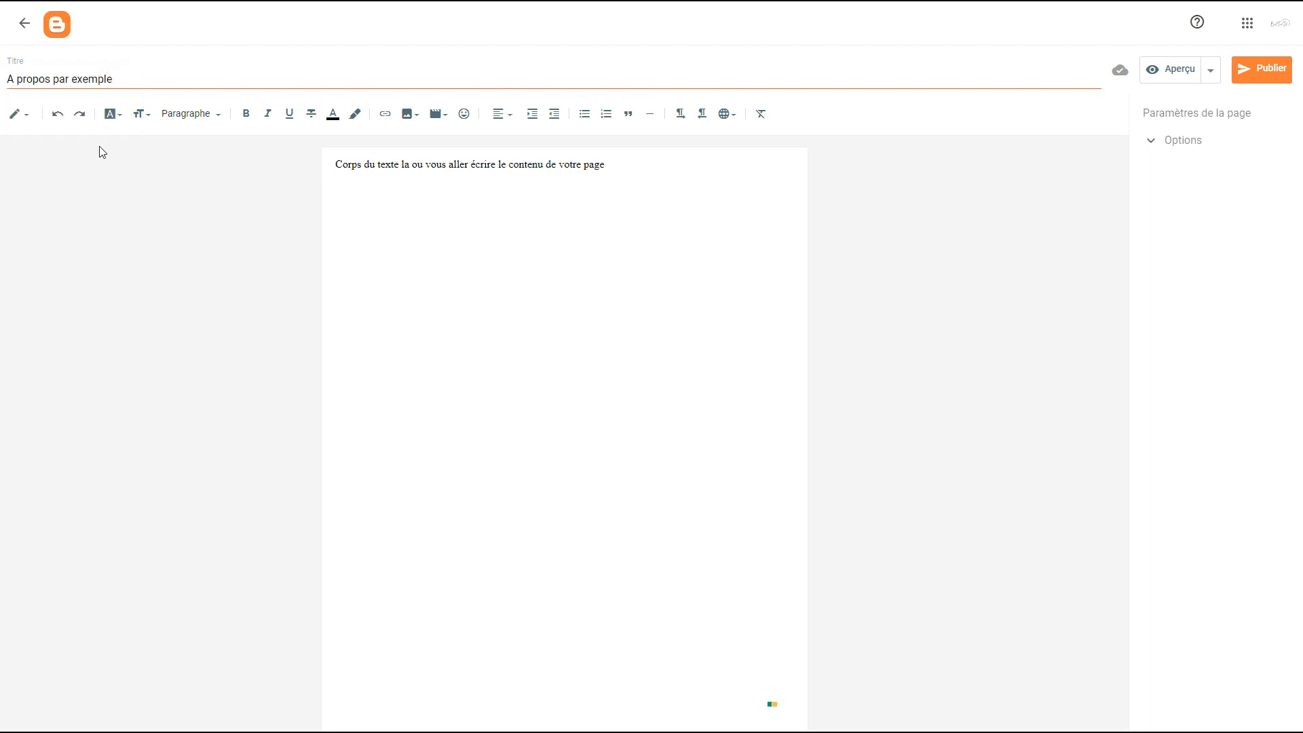
pyautogui.click(120, 117)
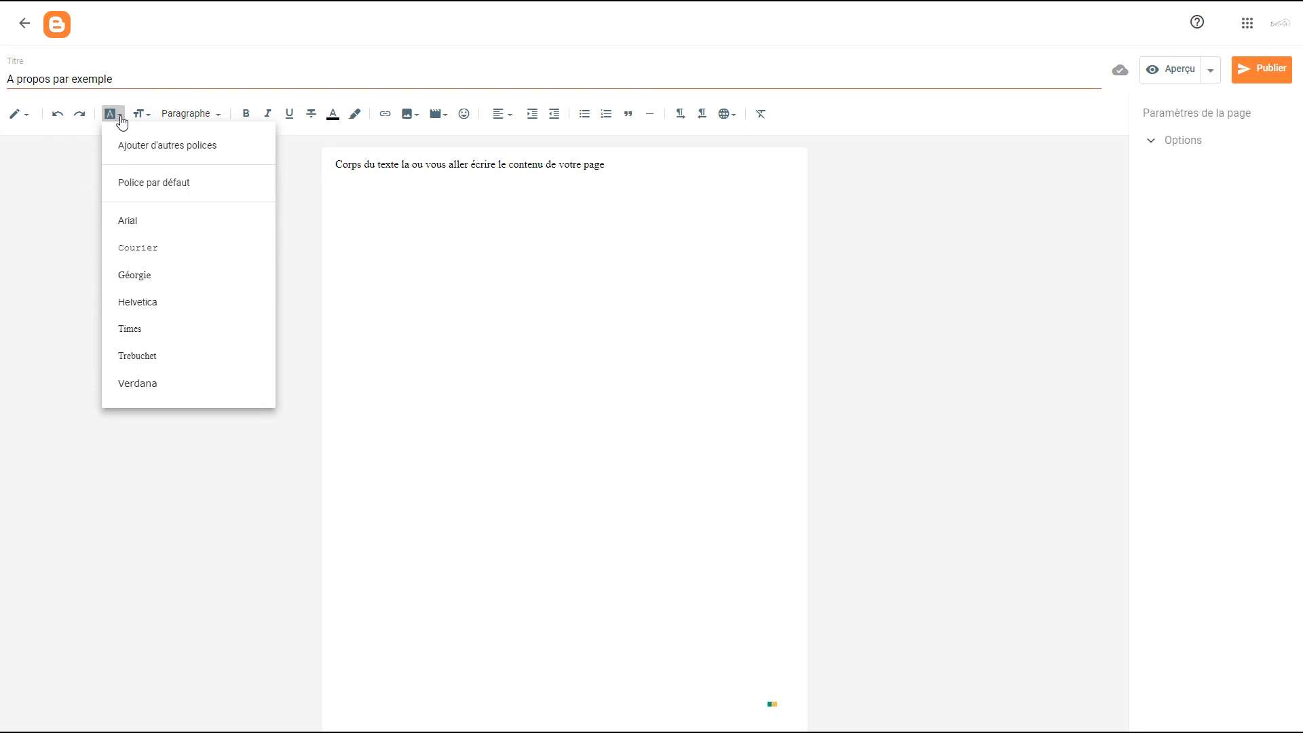
pyautogui.click(141, 116)
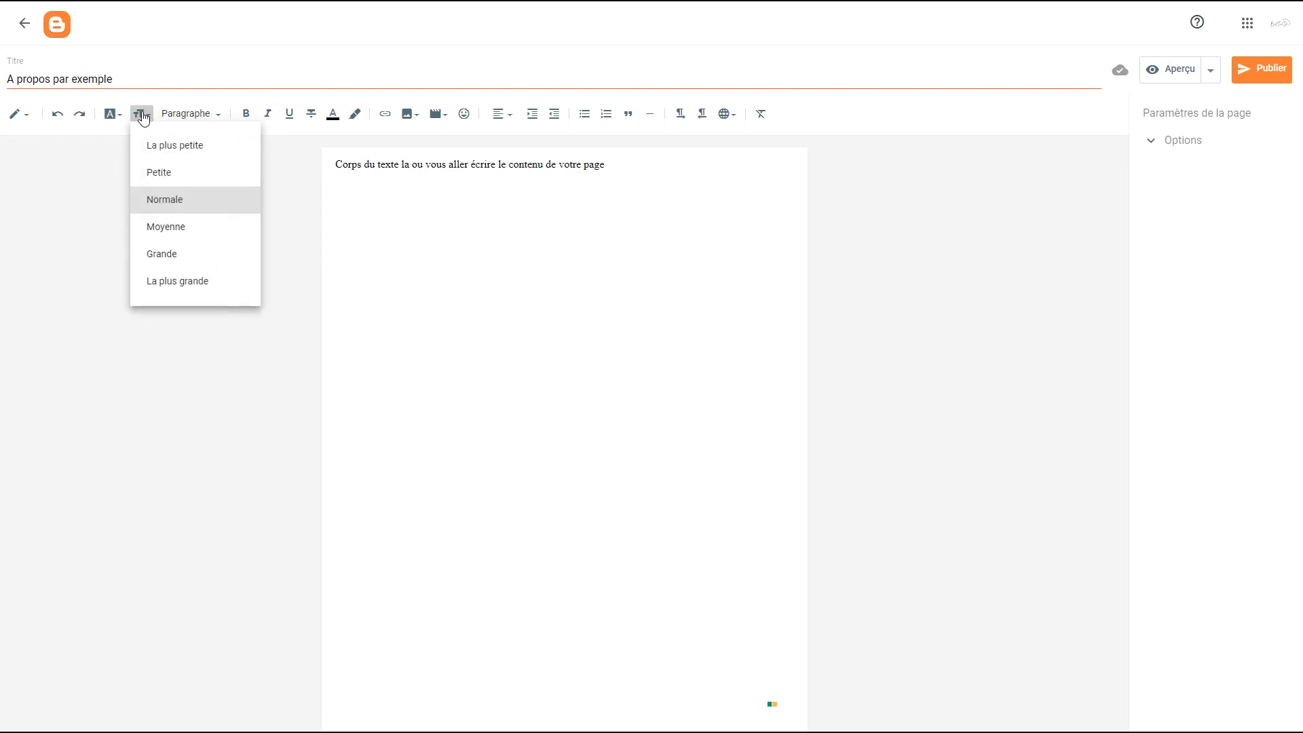
pyautogui.click(189, 114)
pyautogui.click(190, 114)
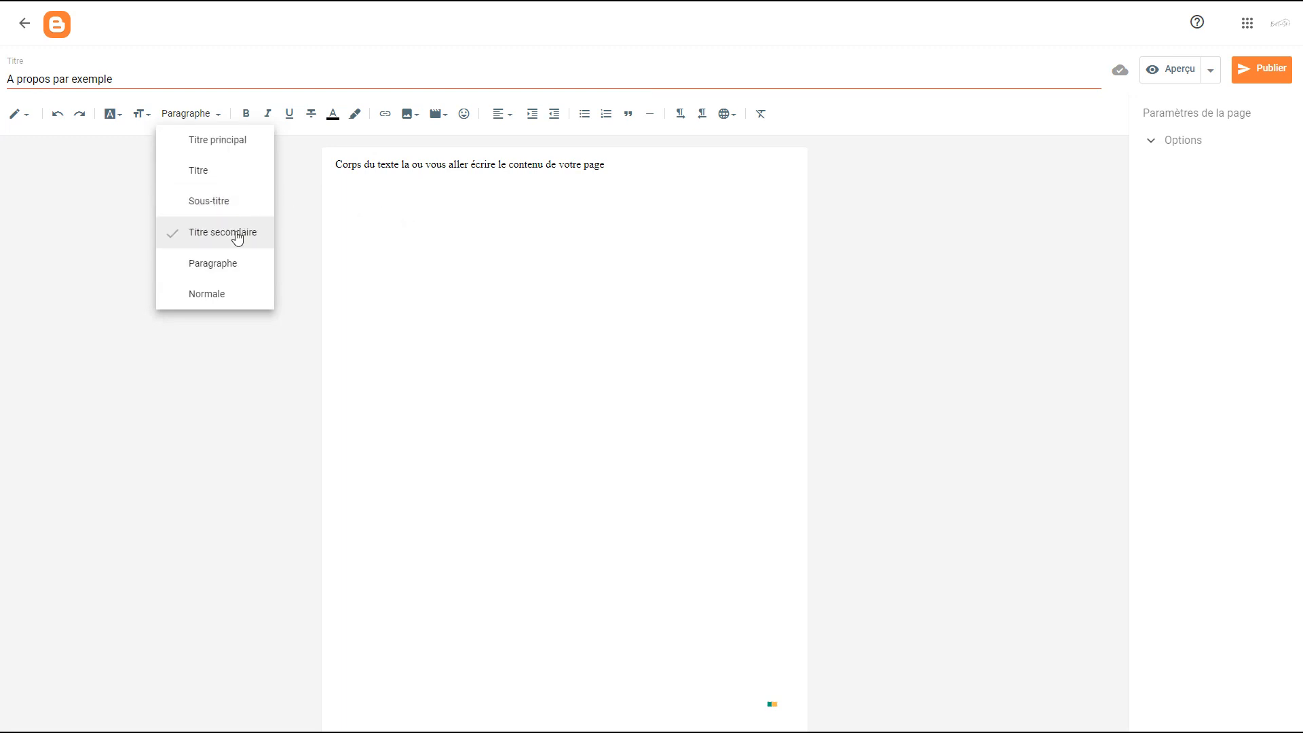
pyautogui.click(633, 170)
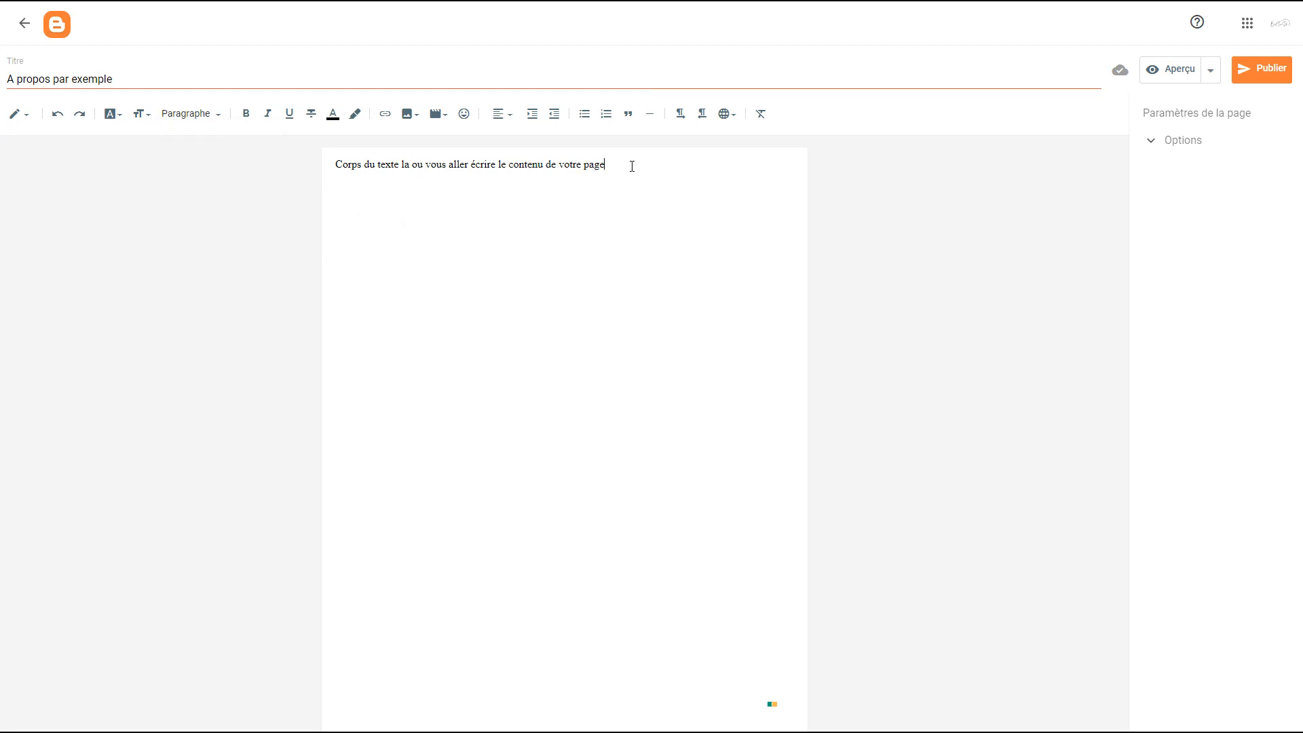
pyautogui.click(201, 115)
pyautogui.click(384, 238)
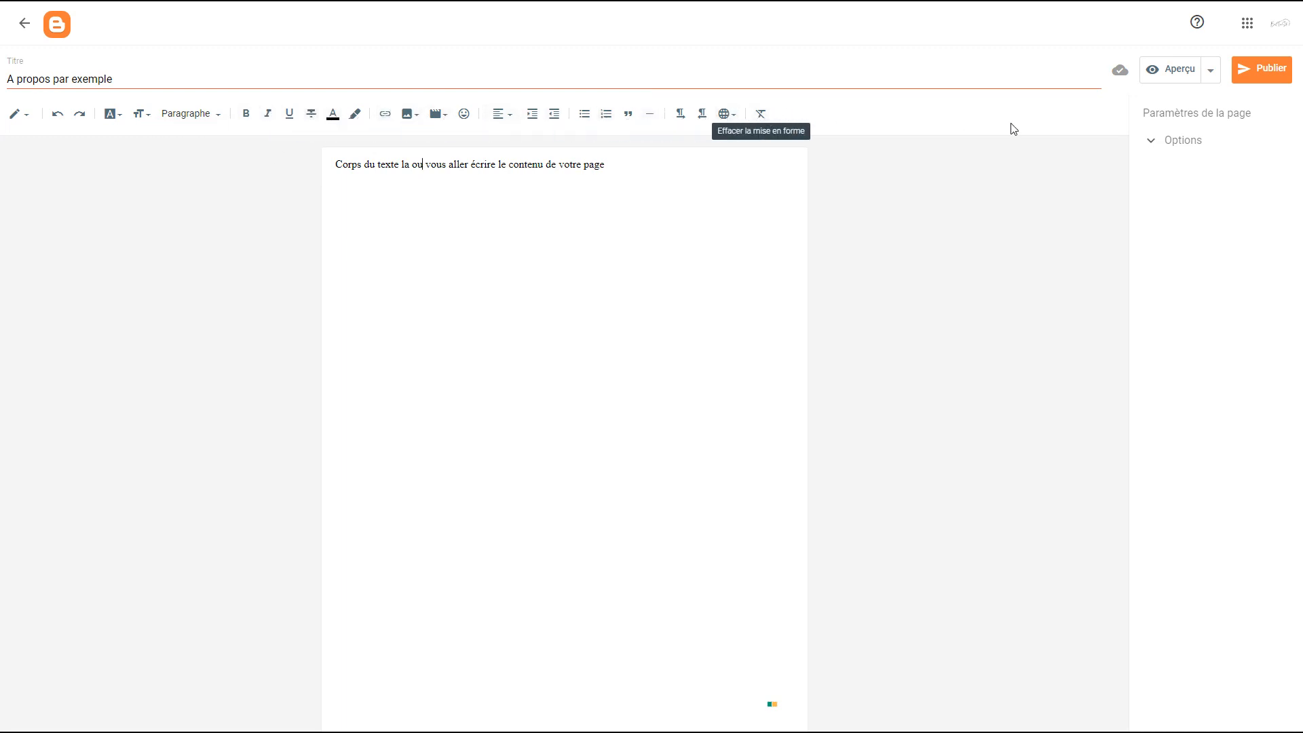
# Set the page's reader comments to "Ne pas autoriser, masquer les existants".
pyautogui.click(1201, 142)
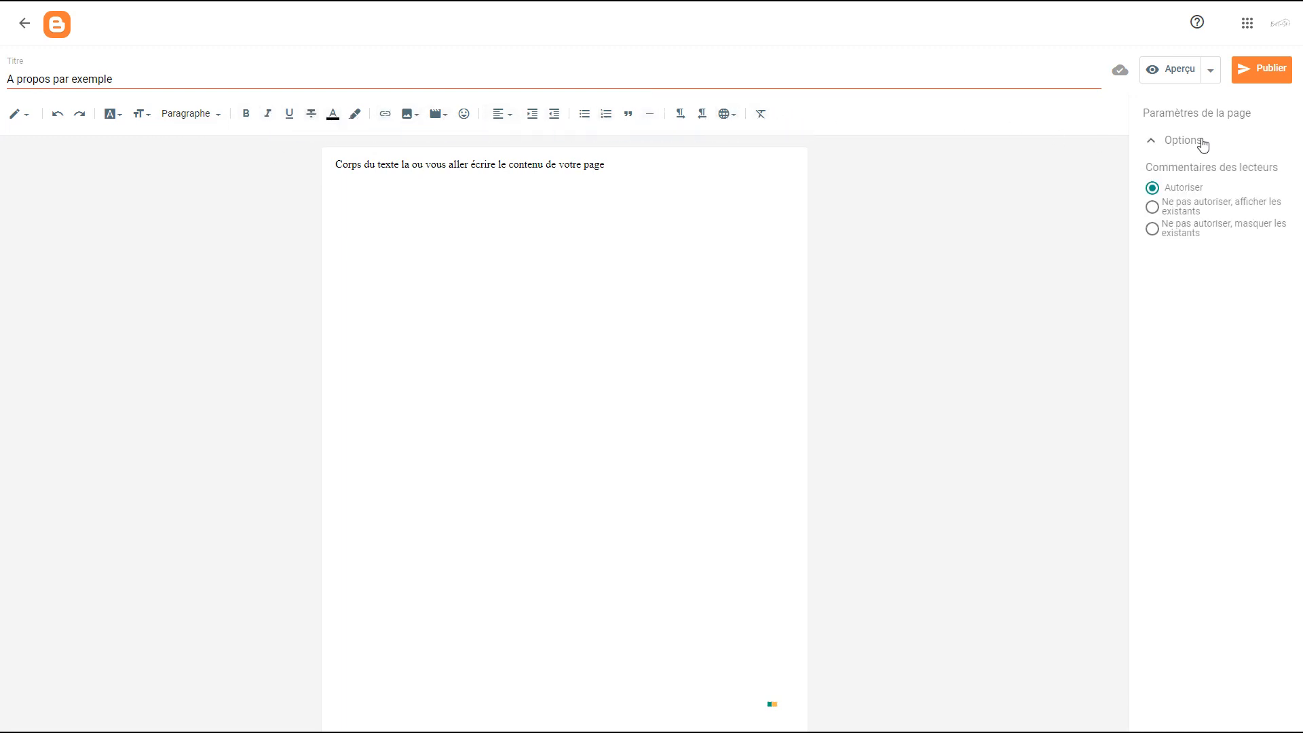
pyautogui.click(1189, 235)
# Preview the "A propos par exemple" page and publish it on the blog.
pyautogui.click(1209, 70)
pyautogui.click(1193, 109)
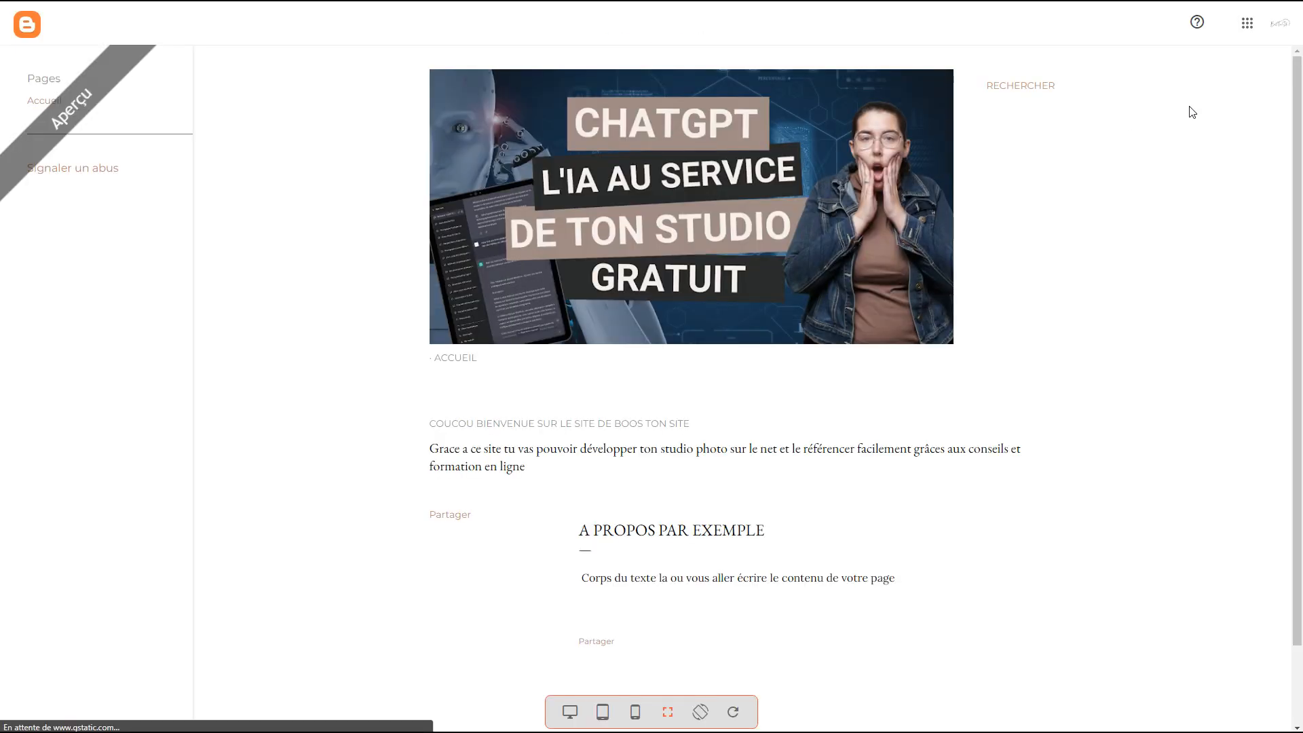
pyautogui.scroll(-2, 652, 541)
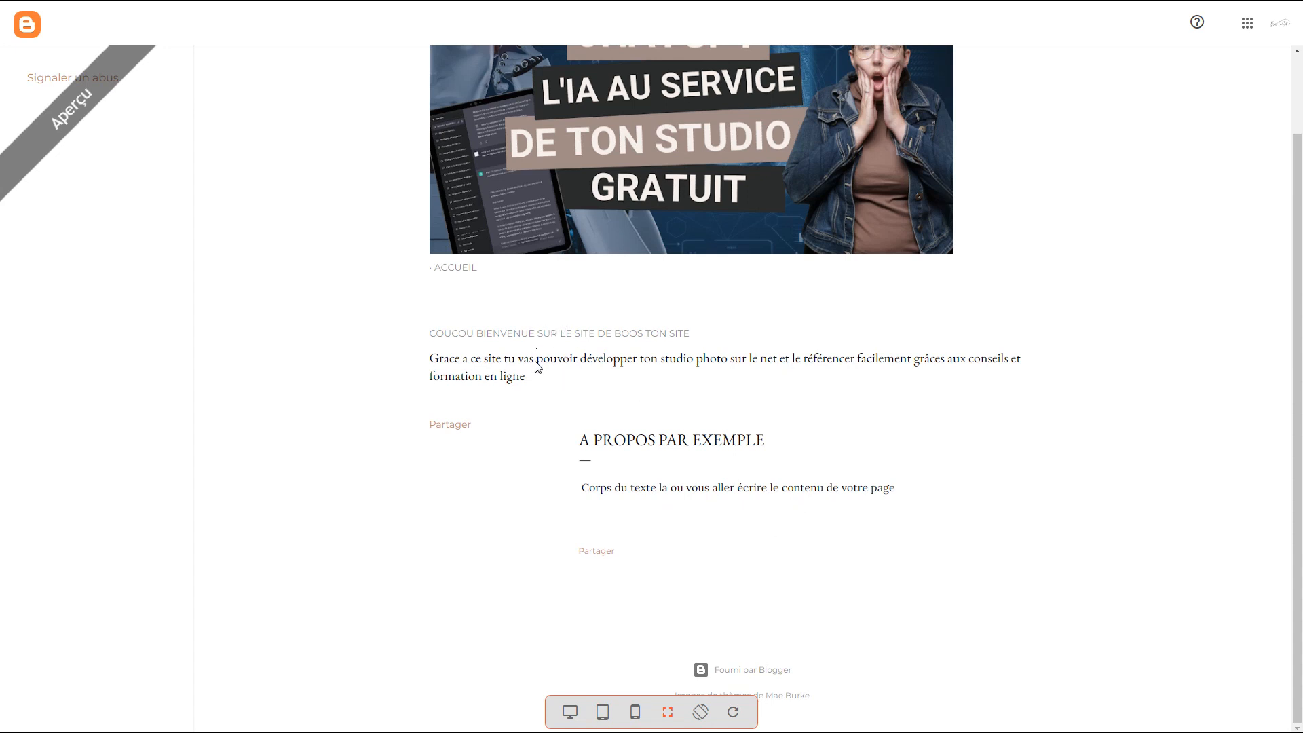
pyautogui.scroll(2, 163, 220)
pyautogui.hotkey('ctrl', 'w')
pyautogui.click(1260, 77)
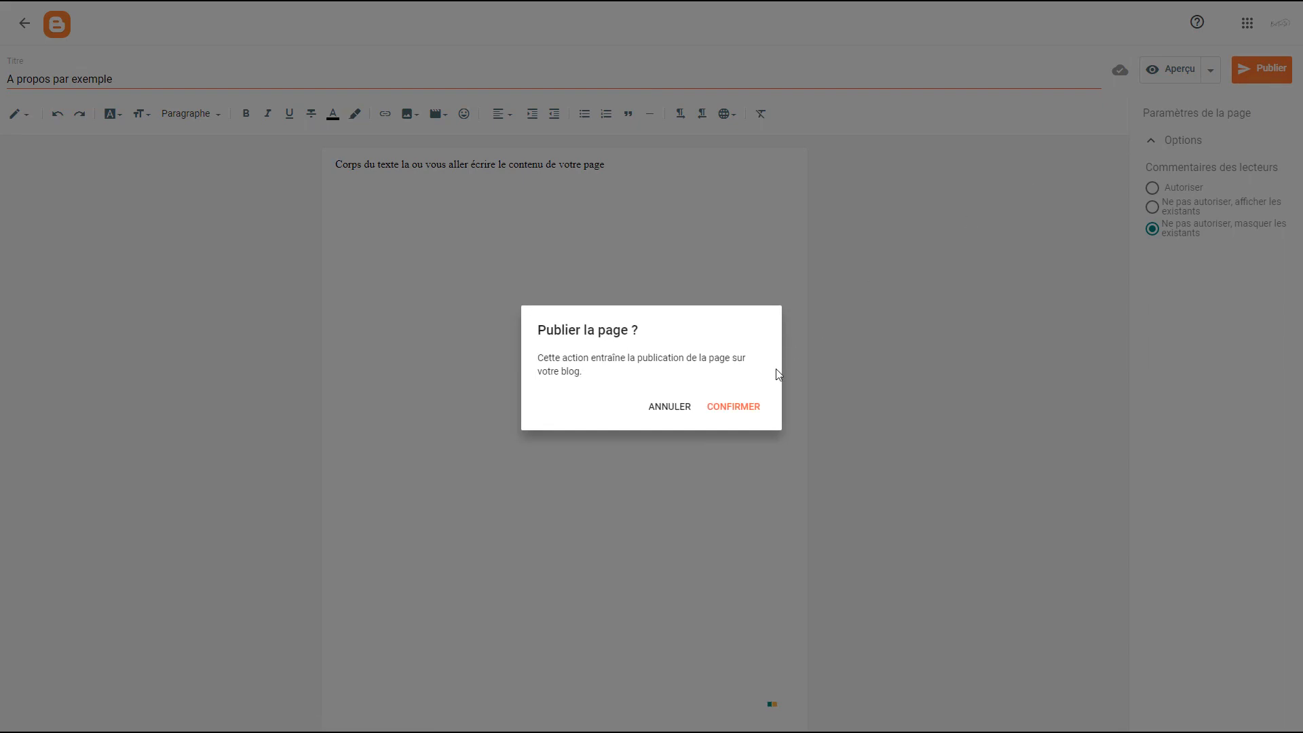
pyautogui.click(755, 410)
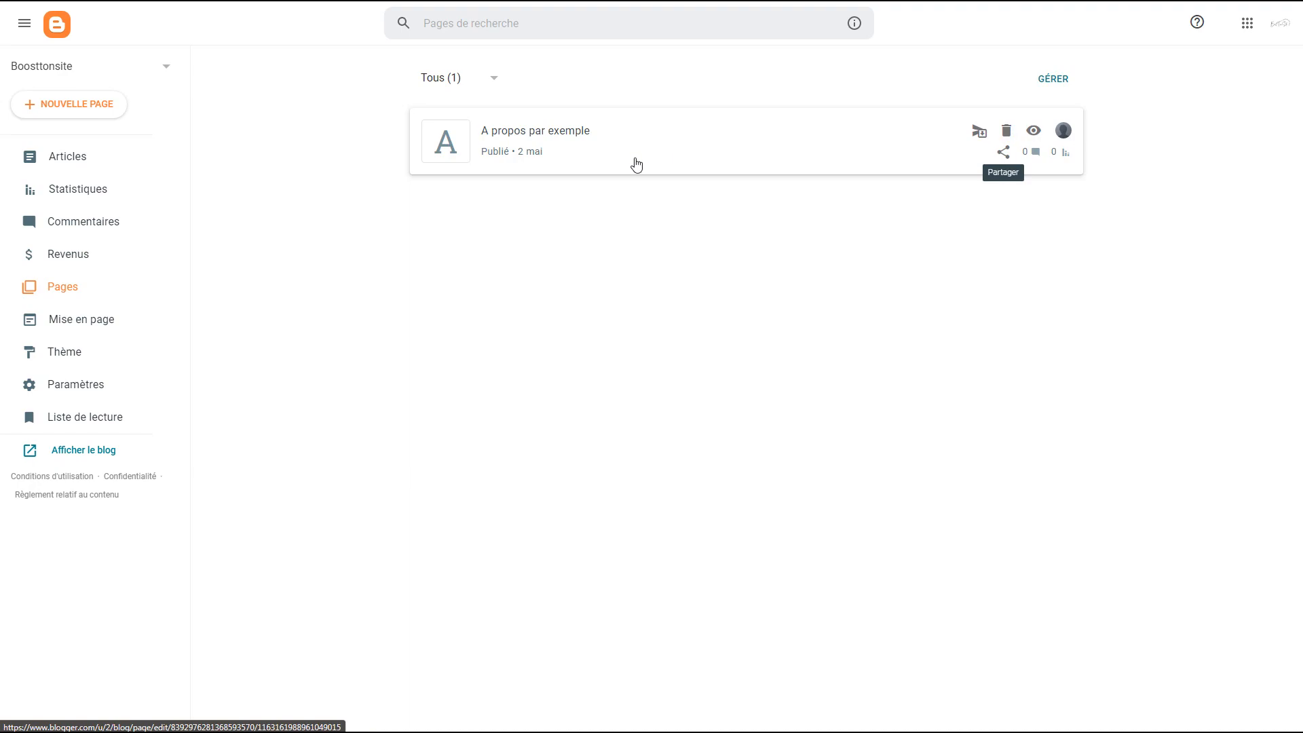
# Add the "A propos par exemple" page to the Pages gadget under "Liste des pages (en haut)" in the layout, and save the gadget.
pyautogui.click(82, 319)
pyautogui.click(1257, 420)
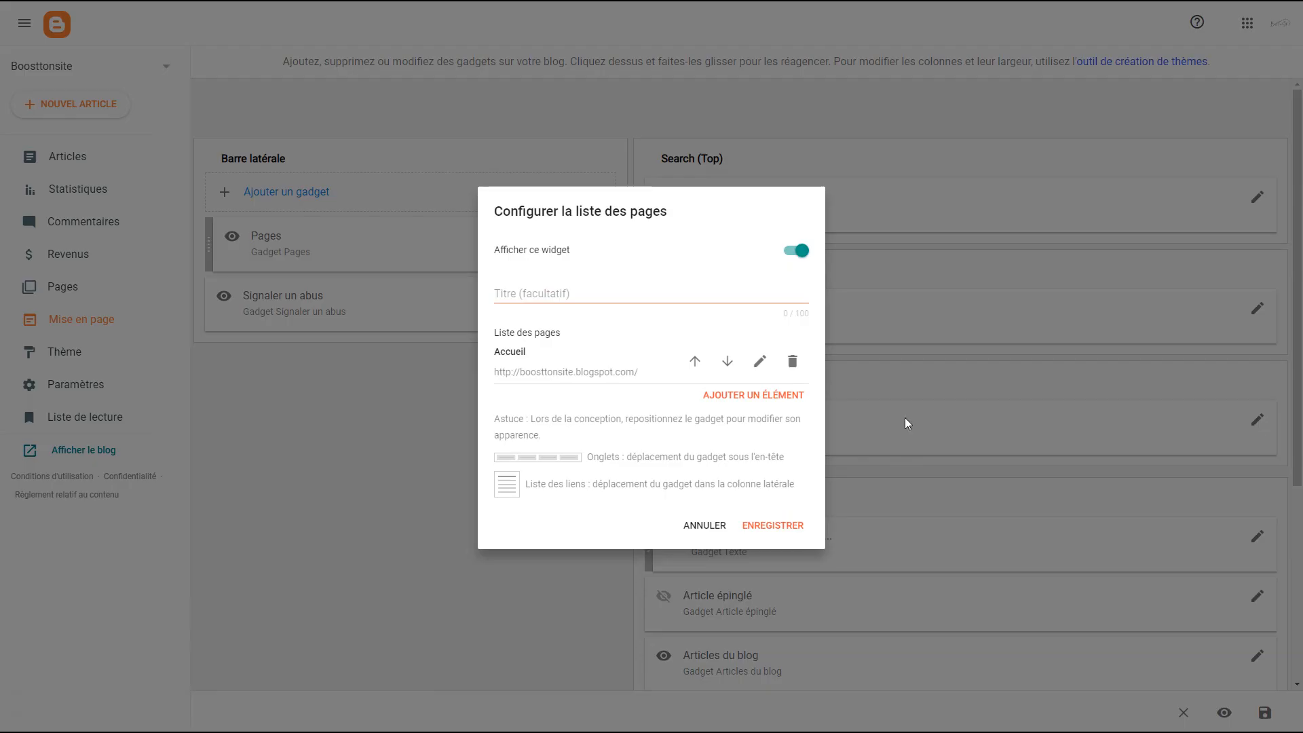
pyautogui.click(763, 398)
pyautogui.click(627, 243)
pyautogui.click(625, 303)
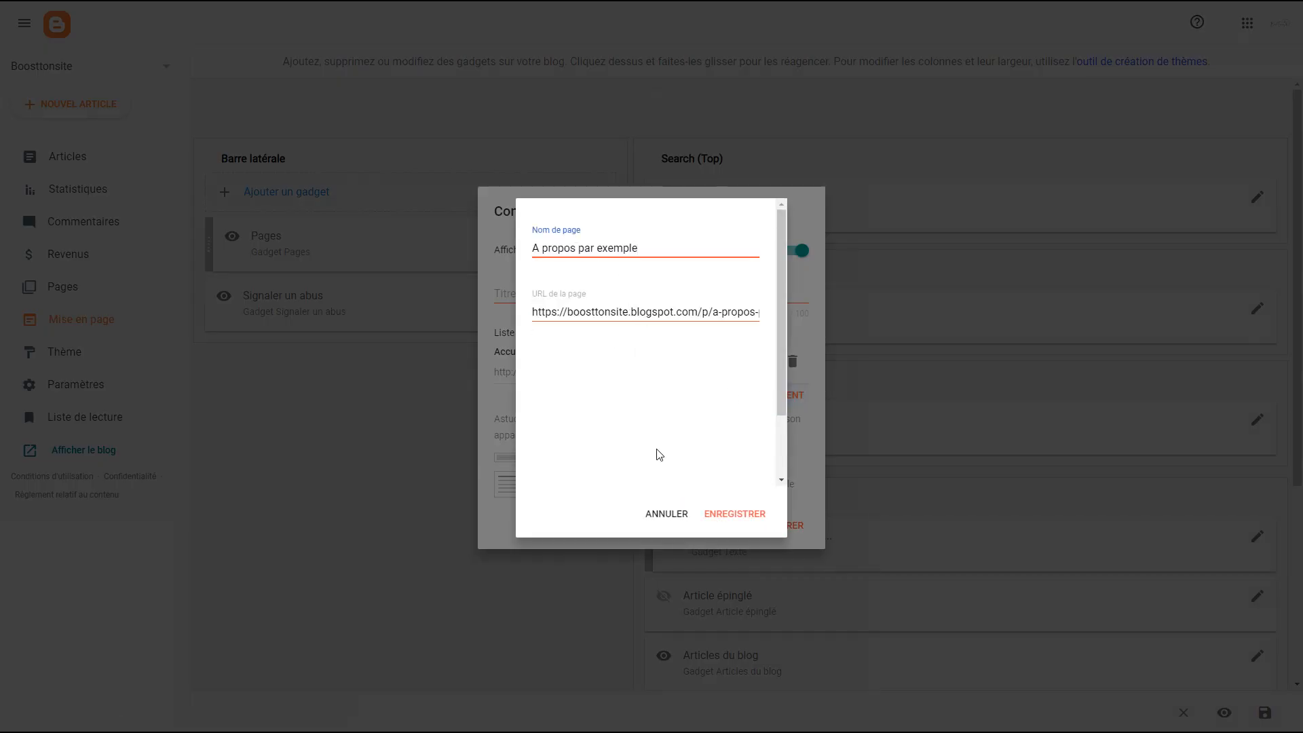
pyautogui.click(735, 514)
pyautogui.click(771, 547)
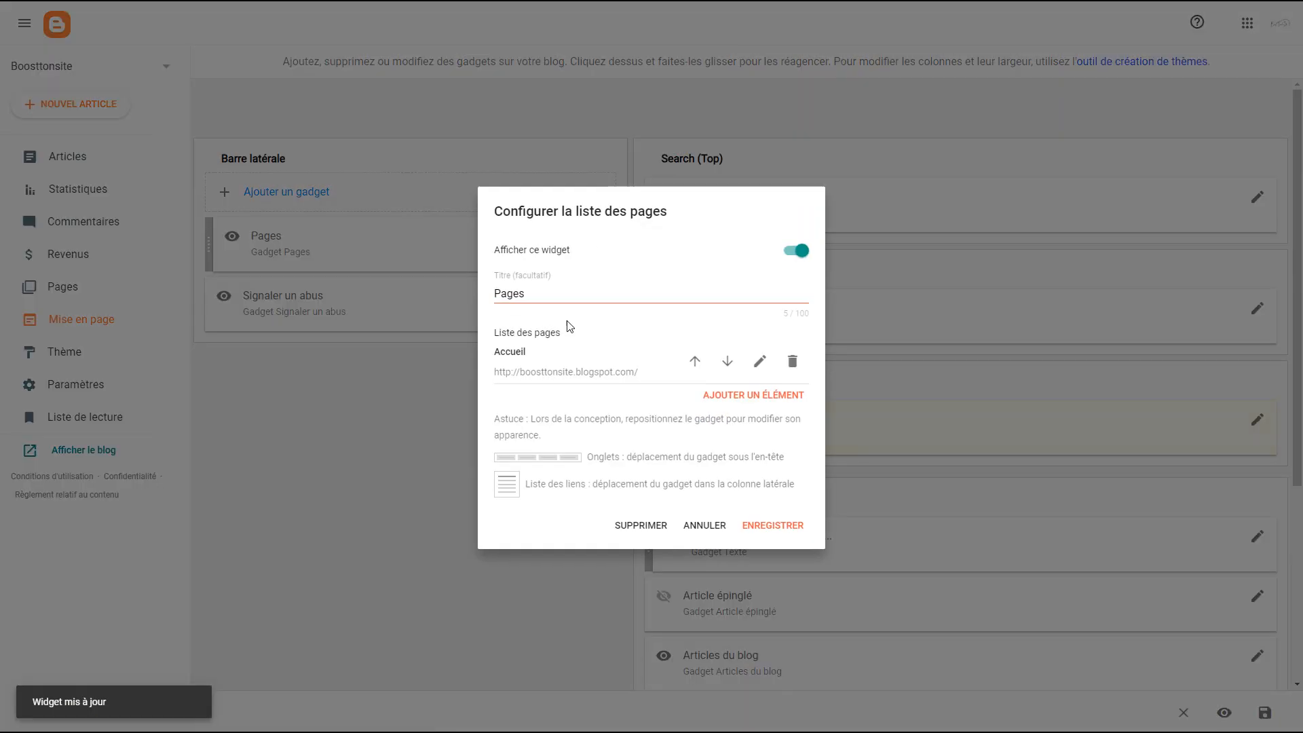
# Add the "A propos par exemple" page to the sidebar's Pages gadget, save it, and check the page on the blog.
pyautogui.click(751, 397)
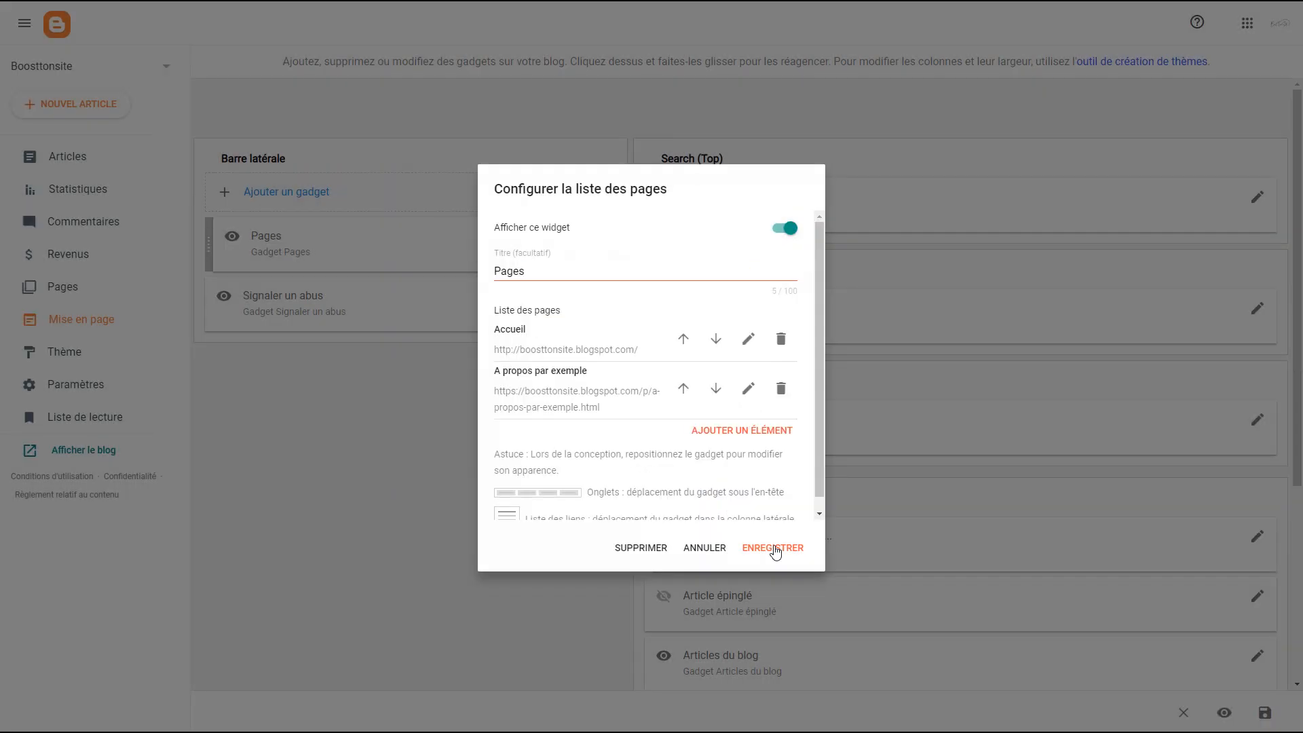
pyautogui.click(772, 545)
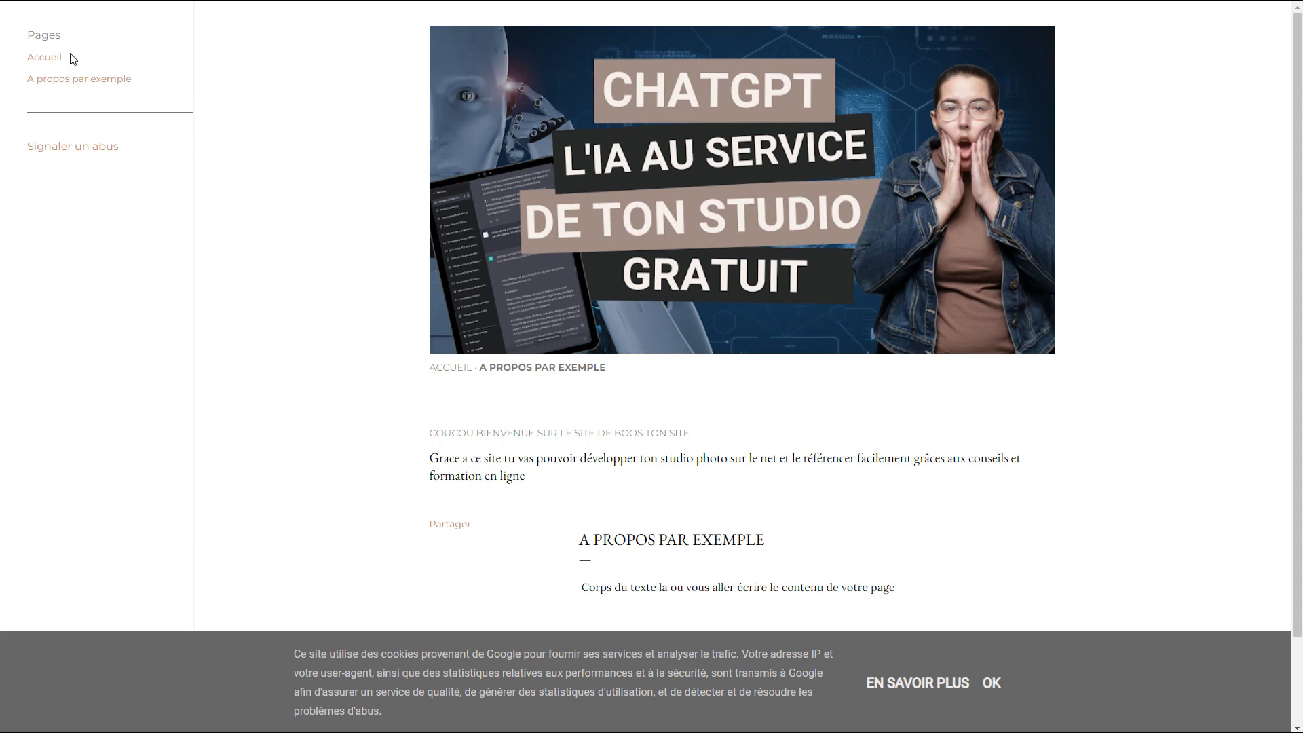
pyautogui.hotkey('ctrl', 'shift', 'Tab')
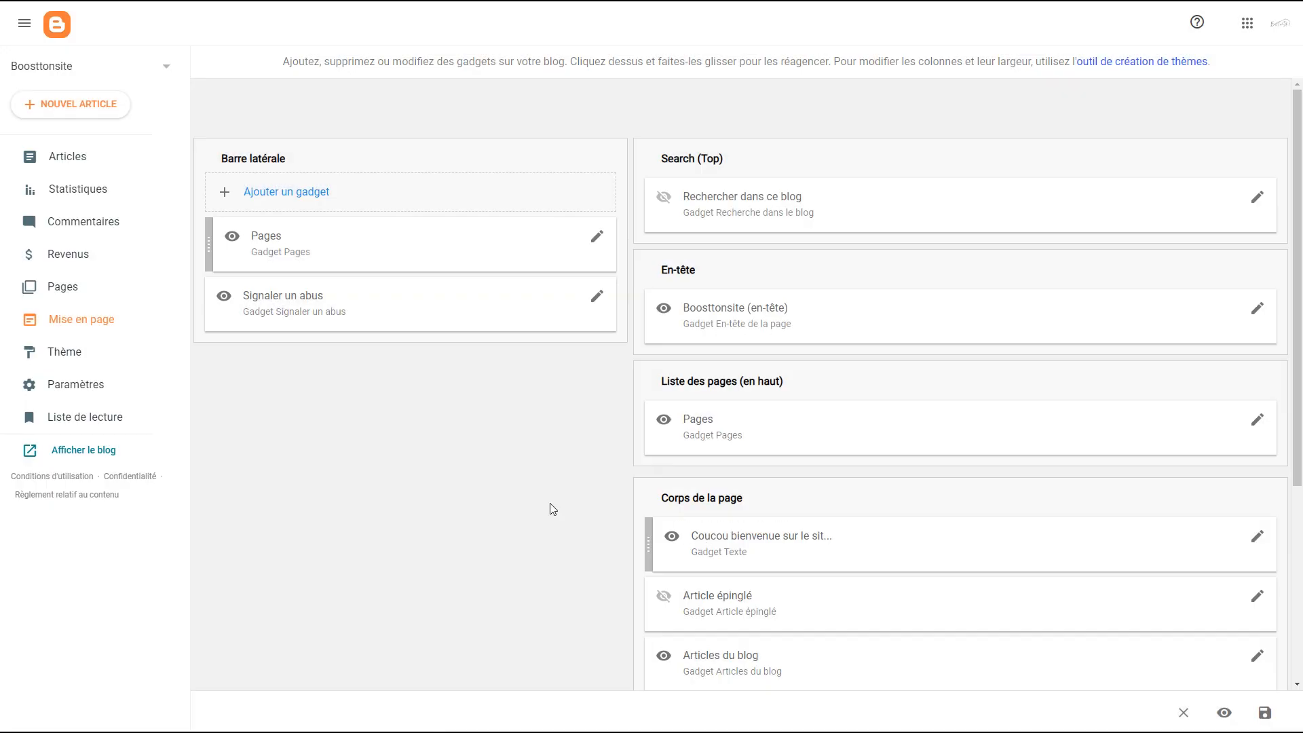
# Review the blog's layout, pages, revenue, comments and statistics sections.
pyautogui.scroll(-5, 530, 503)
pyautogui.click(70, 288)
pyautogui.click(82, 258)
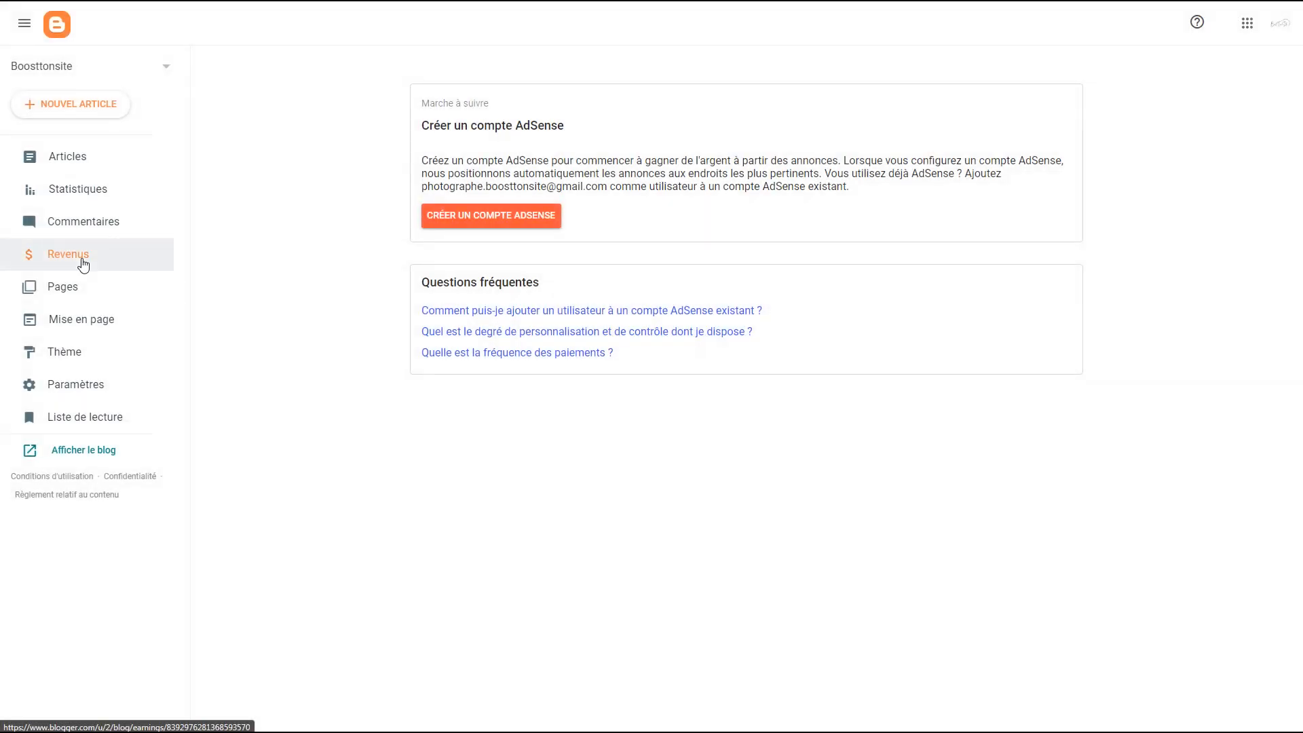
pyautogui.click(77, 224)
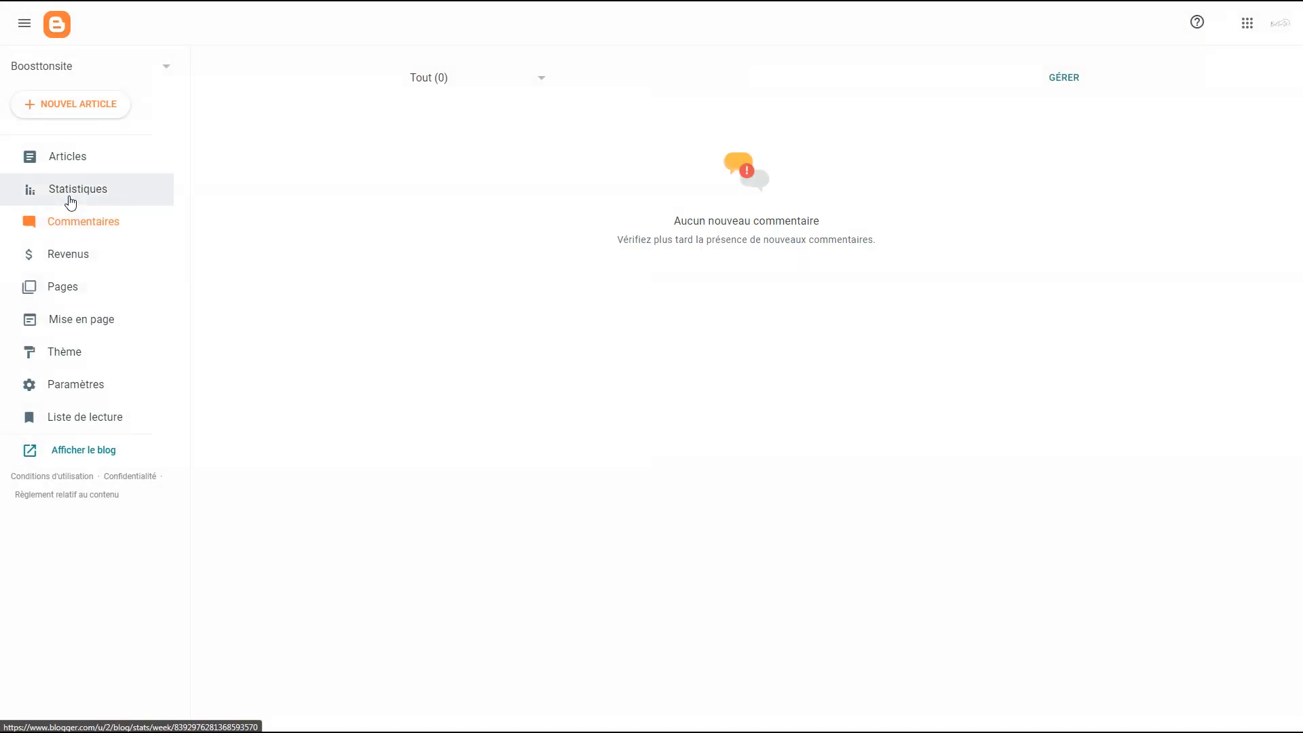
pyautogui.click(70, 185)
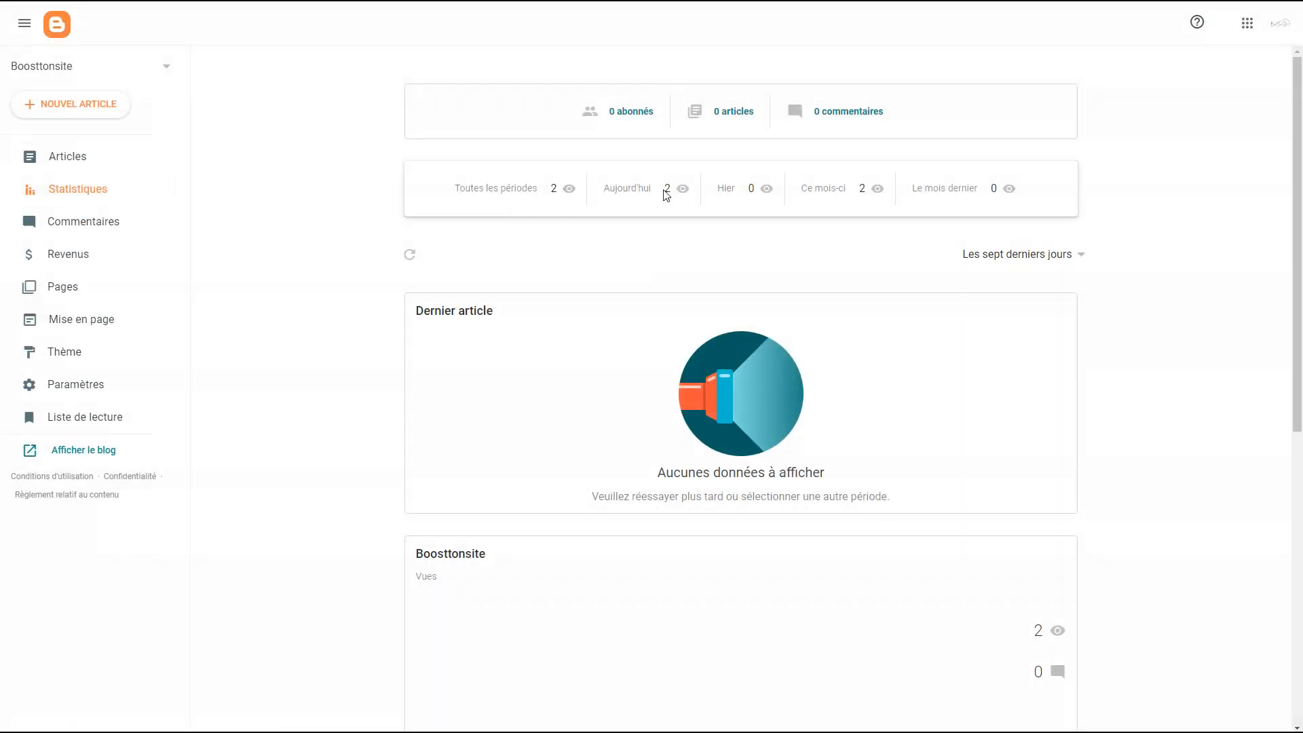
# Create an article titled "Nom de l'article sur le SEO avec Blogger" and write an introductory sentence on discovering Blogger and its référencement naturel capabilities.
pyautogui.click(135, 170)
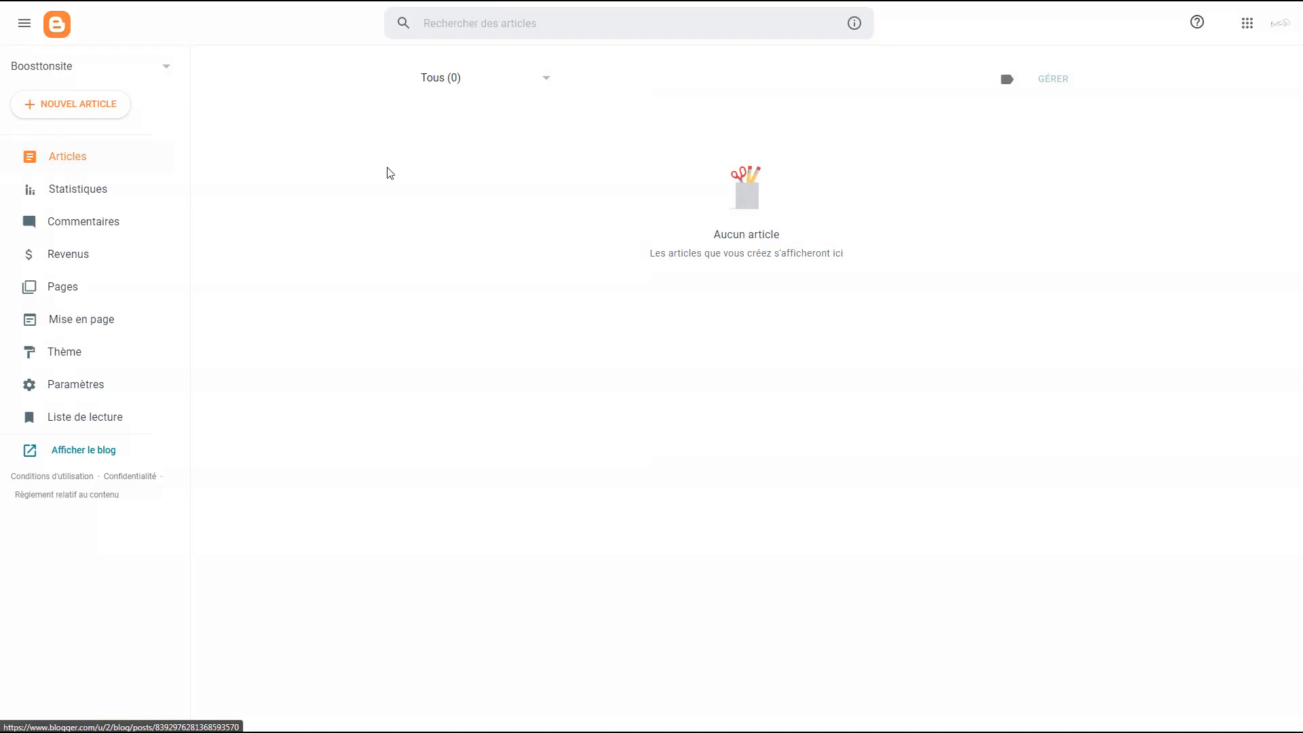
pyautogui.click(74, 105)
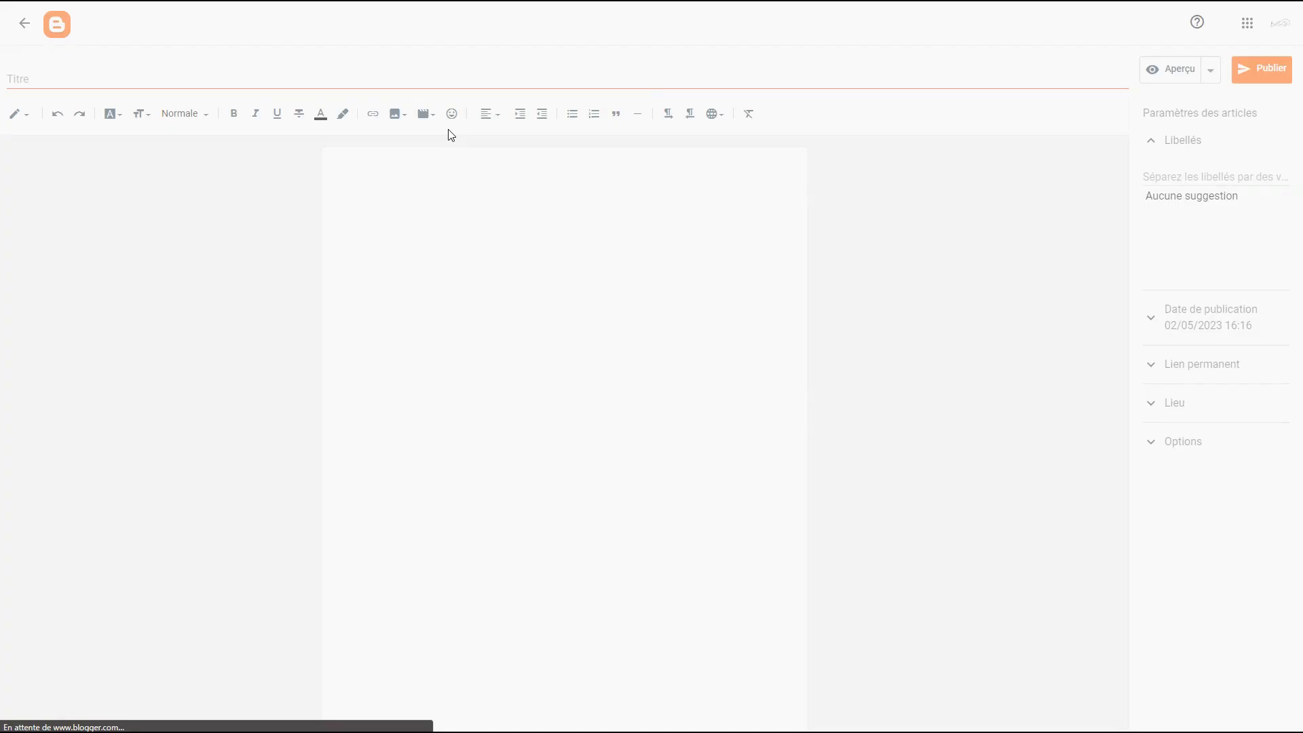
pyautogui.click(341, 77)
pyautogui.write("Nom de l'article sur le SEO avec Blogger")
pyautogui.click(390, 245)
pyautogui.write('Dans cet article de bl')
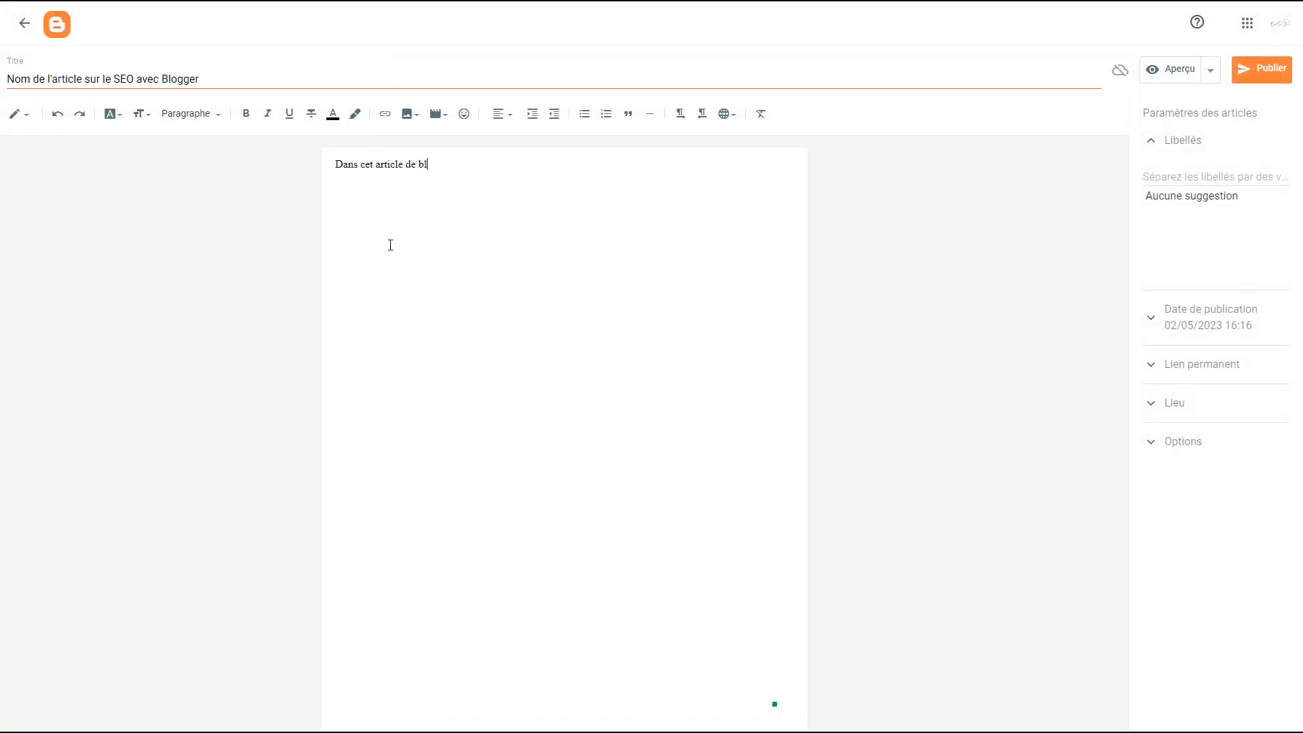
pyautogui.write('og on va découvrir Blogger et ses capacités en terme de référencement naturel')
# Add the heading "1 découverte de l'interface de blogger" in the Titre style, with the text "blablabla" beneath it.
pyautogui.press('Return')
pyautogui.write("1 découverte de l'interface de blogger")
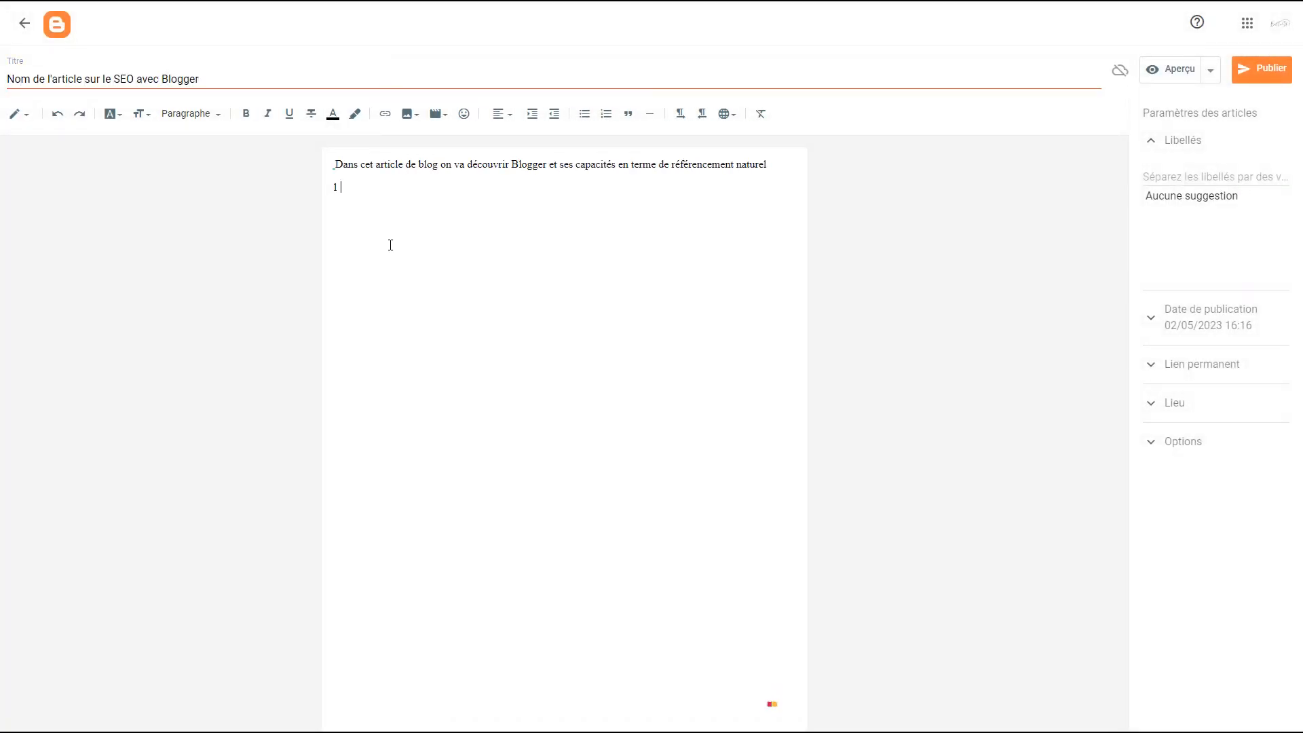
pyautogui.click(218, 118)
pyautogui.click(193, 172)
pyautogui.click(623, 192)
pyautogui.press('Return')
pyautogui.write('blablabla')
# Add the heading "2 test de mise en page" in the Sous-titre style, with the text "blabala" beneath it.
pyautogui.press('Return')
pyautogui.press('Return')
pyautogui.write('2 test de mise en page')
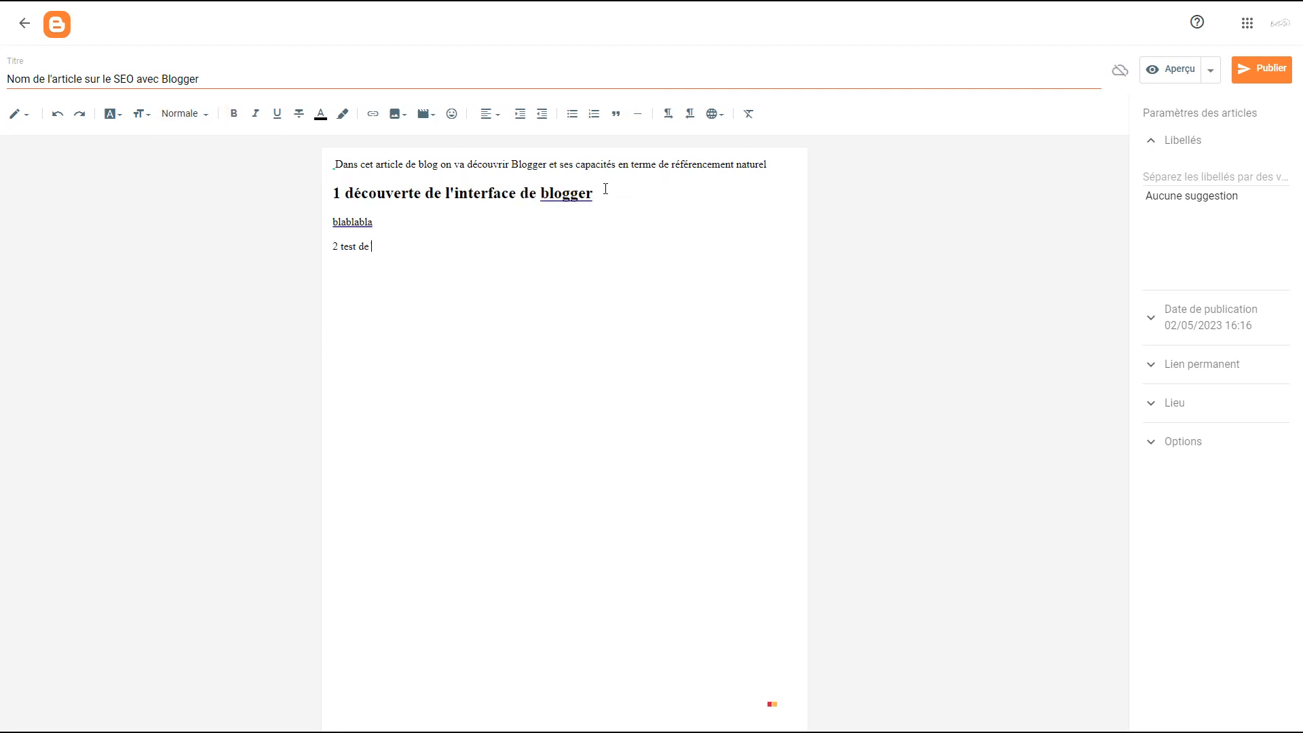
pyautogui.click(210, 116)
pyautogui.press('Return')
pyautogui.write('blabala')
# Add the heading "3 test de création d'une page" in the Titre secondaire style.
pyautogui.press('Return')
pyautogui.write("3 test de création d'une page")
pyautogui.click(183, 113)
pyautogui.click(208, 246)
pyautogui.click(203, 114)
# Append the style names "(Titre)", "(sous-titre)" and "(Titre secondaire)" to headings 1, 2 and 3 respectively.
pyautogui.click(620, 193)
pyautogui.write('(Titre)')
pyautogui.click(584, 259)
pyautogui.write('(sous-titre)')
pyautogui.click(531, 332)
pyautogui.write('(Titre secondaire)')
# Write "blablala" under heading 3 and add "4 test creation article blog et test des titres (titre principal)" in the Titre principal style.
pyautogui.press('Return')
pyautogui.click(203, 113)
pyautogui.click(203, 299)
pyautogui.write('blablala')
pyautogui.press('Return')
pyautogui.write('4 test creation article blog et test des titres')
pyautogui.click(197, 113)
pyautogui.click(203, 145)
pyautogui.write('(titre principal)')
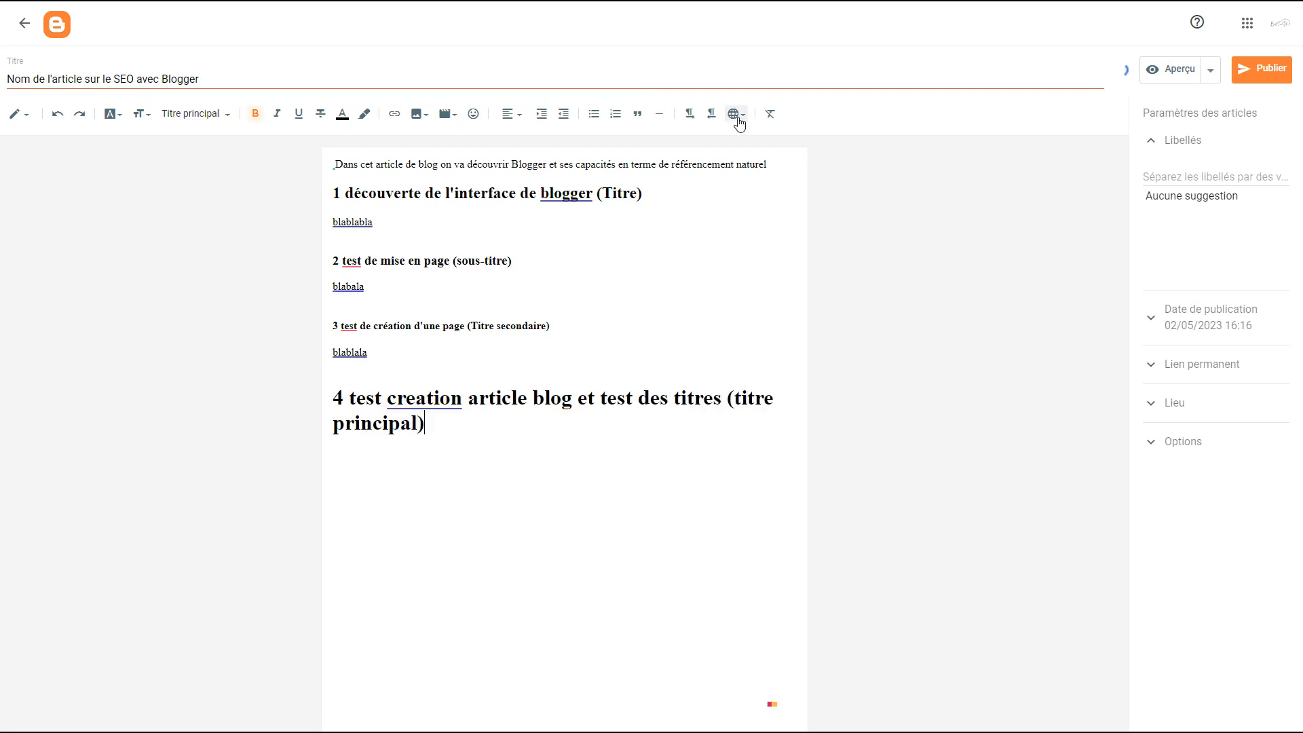
# Review the article's permalink and reader comment options, and publish the article.
pyautogui.click(514, 261)
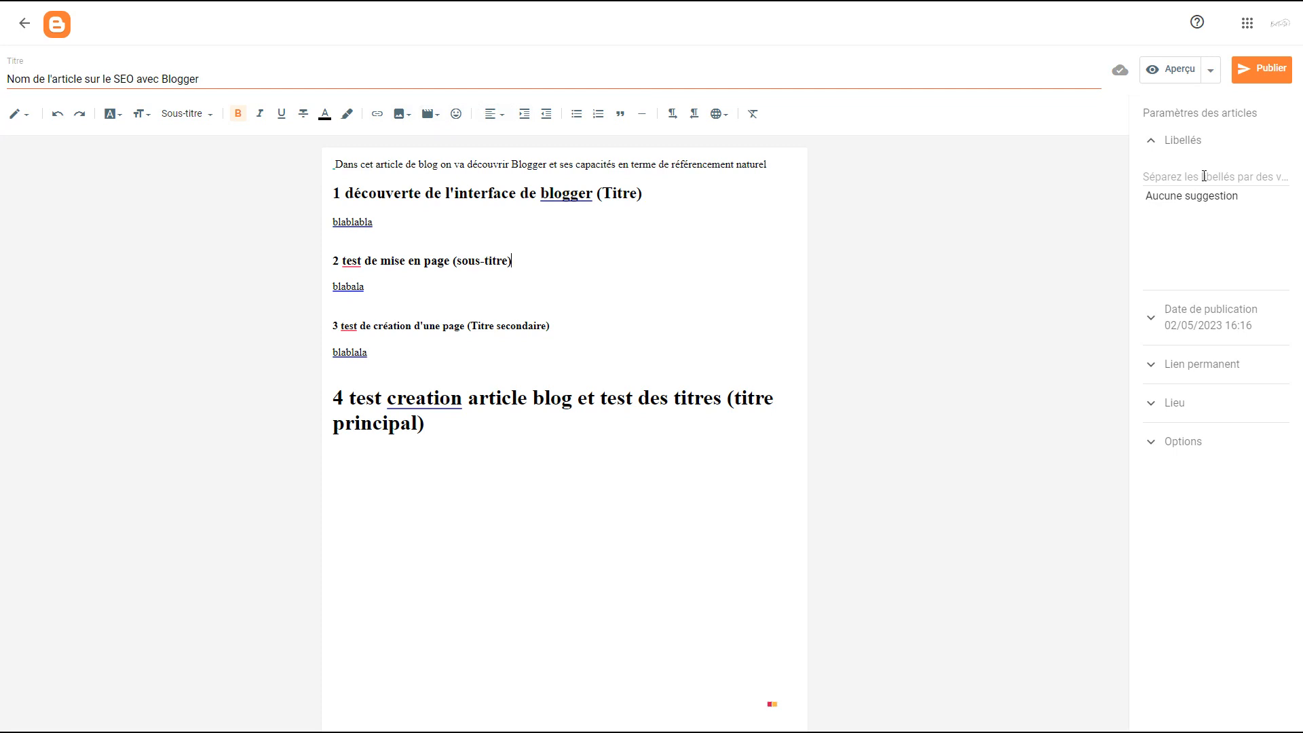
pyautogui.click(1202, 364)
pyautogui.click(1184, 416)
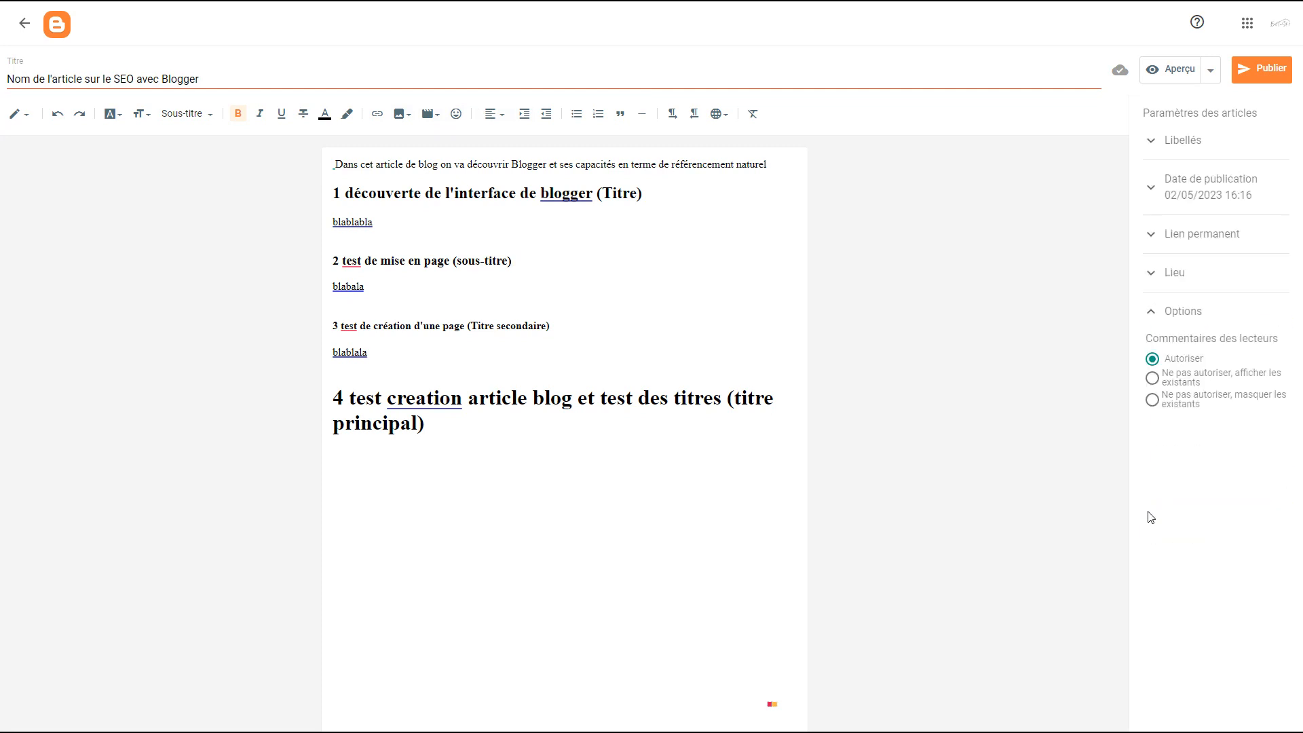
pyautogui.click(1261, 71)
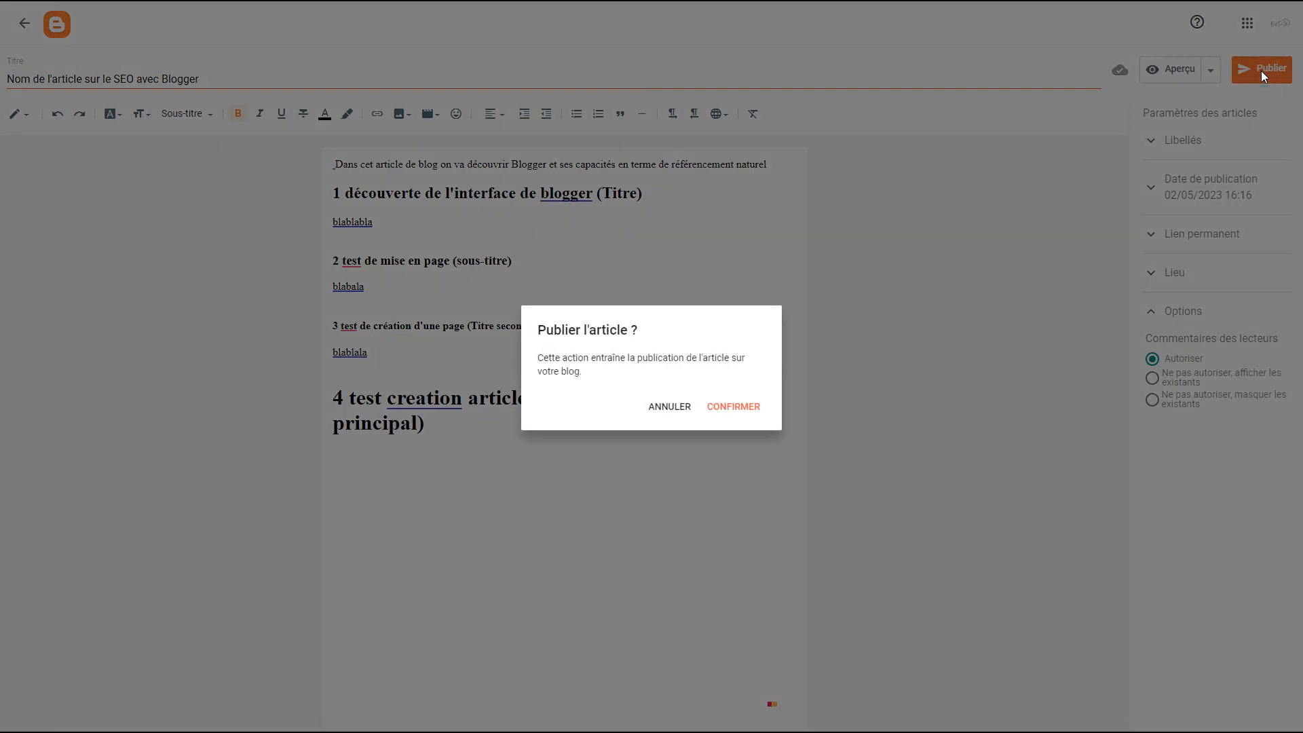
pyautogui.click(733, 407)
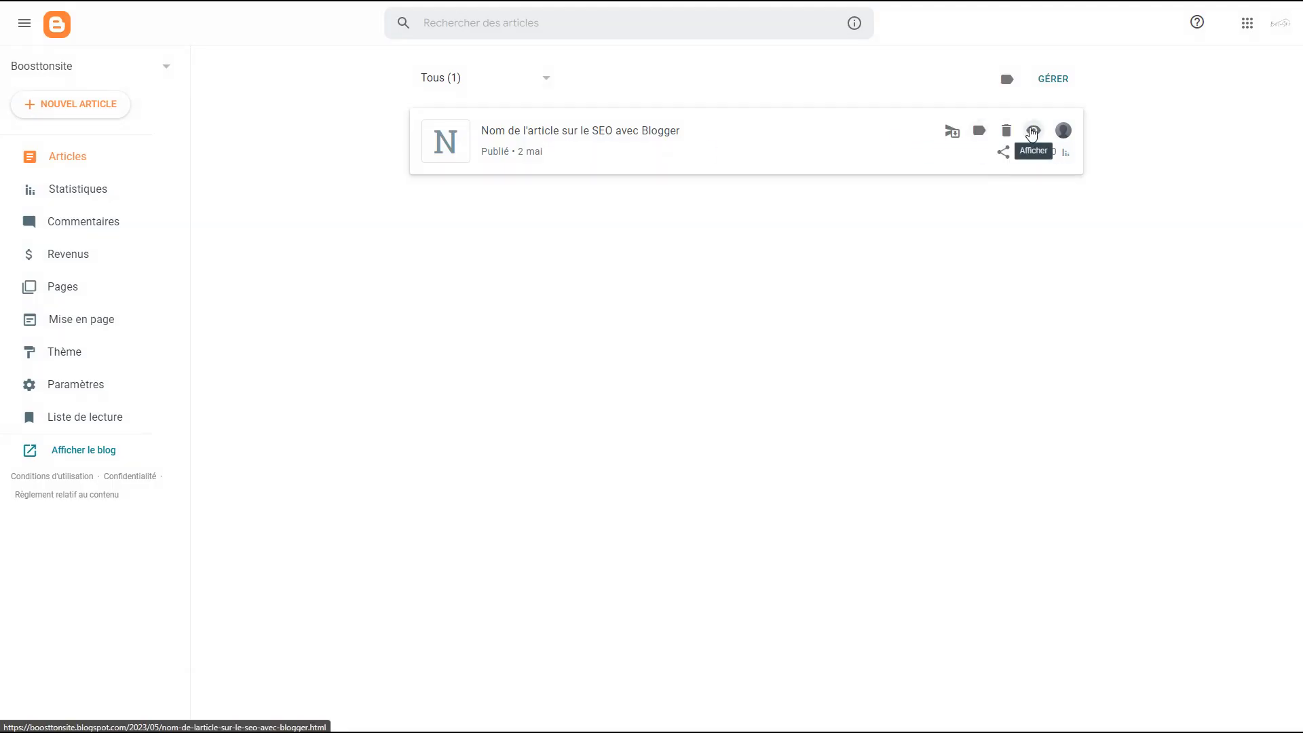
# View the published article on the blog and look through Chrome's installed extensions for the web developer plugin.
pyautogui.click(1032, 132)
pyautogui.scroll(-5, 788, 510)
pyautogui.scroll(-2, 787, 509)
pyautogui.scroll(7, 785, 506)
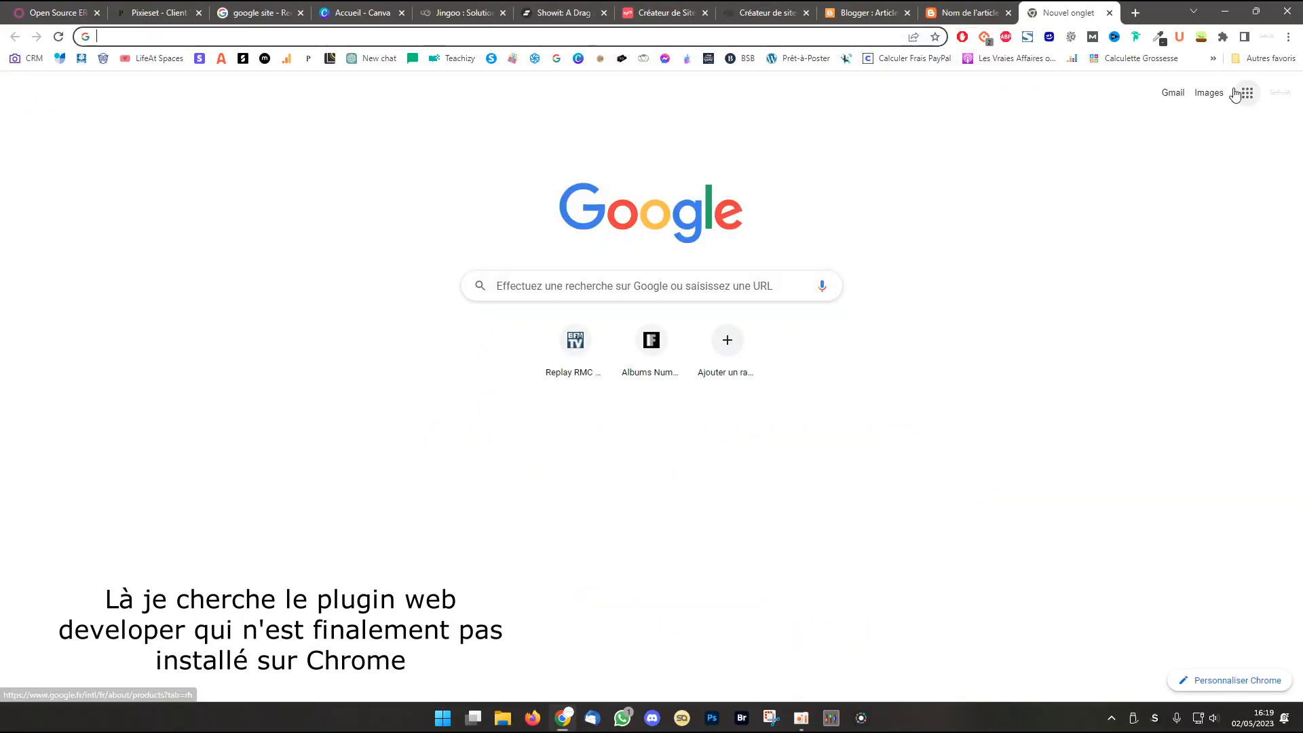
pyautogui.click(1223, 36)
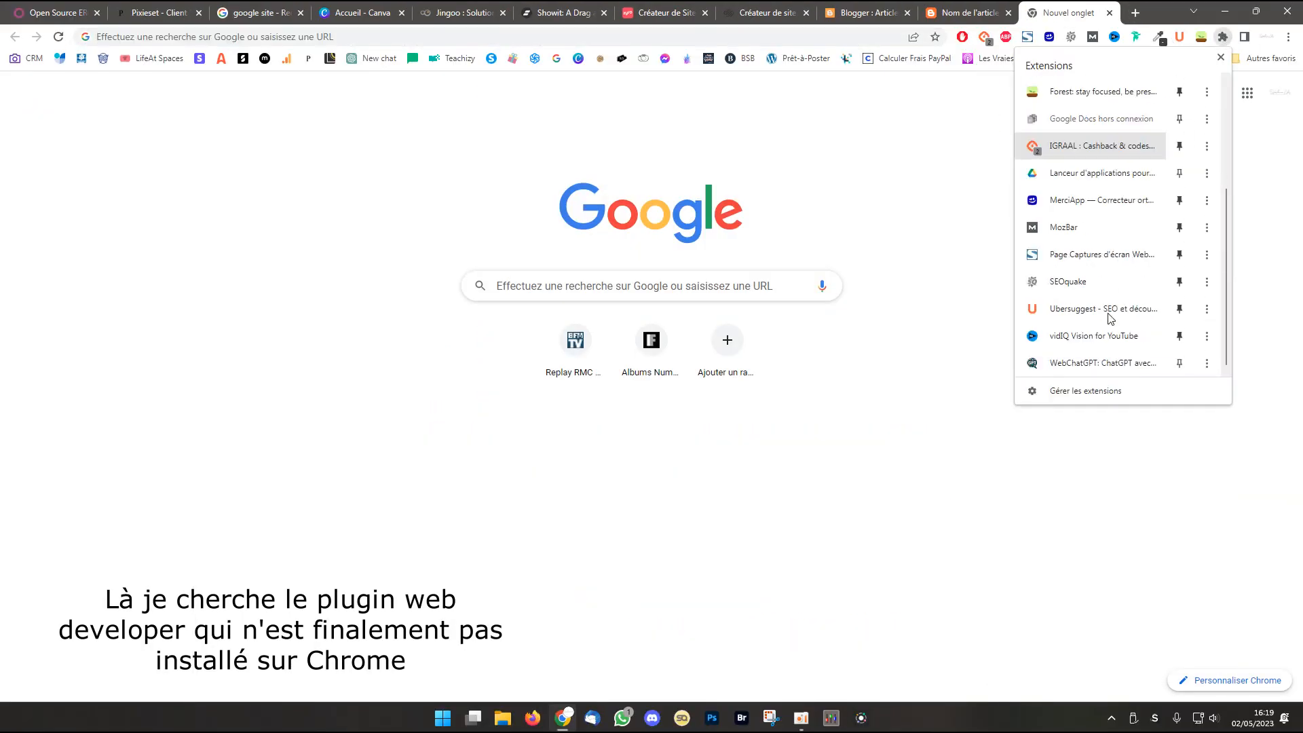
# Inspect the HTML heading tags of the article title, the welcome text and headings 1 and 4 on the published page.
pyautogui.rightClick(650, 196)
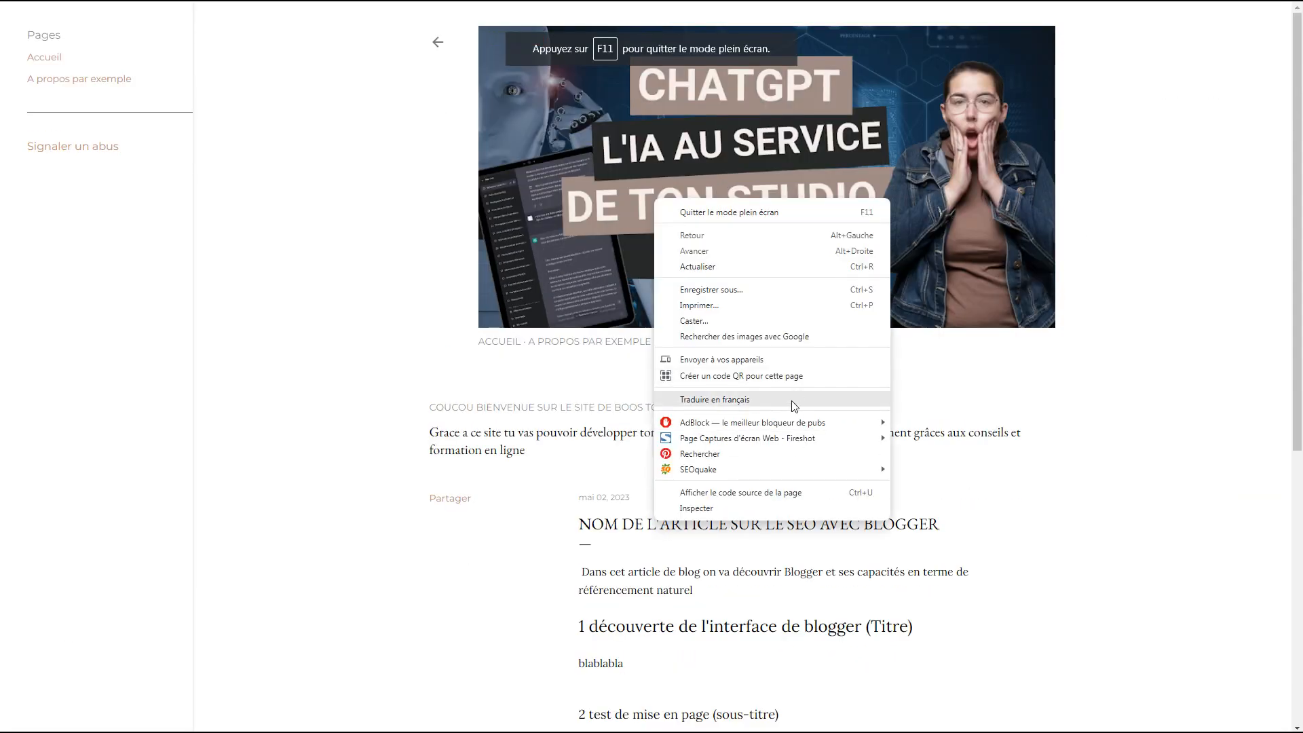
pyautogui.click(776, 511)
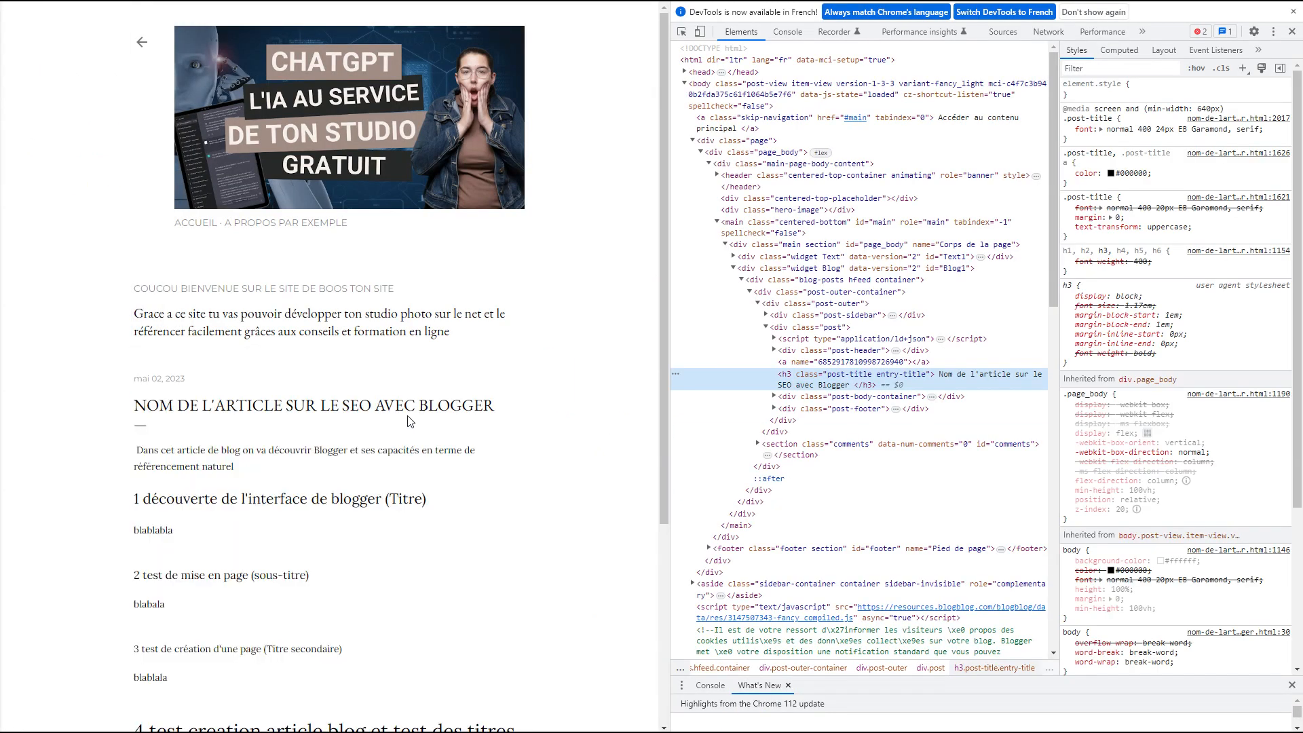
pyautogui.moveTo(402, 410); pyautogui.dragTo(509, 411)
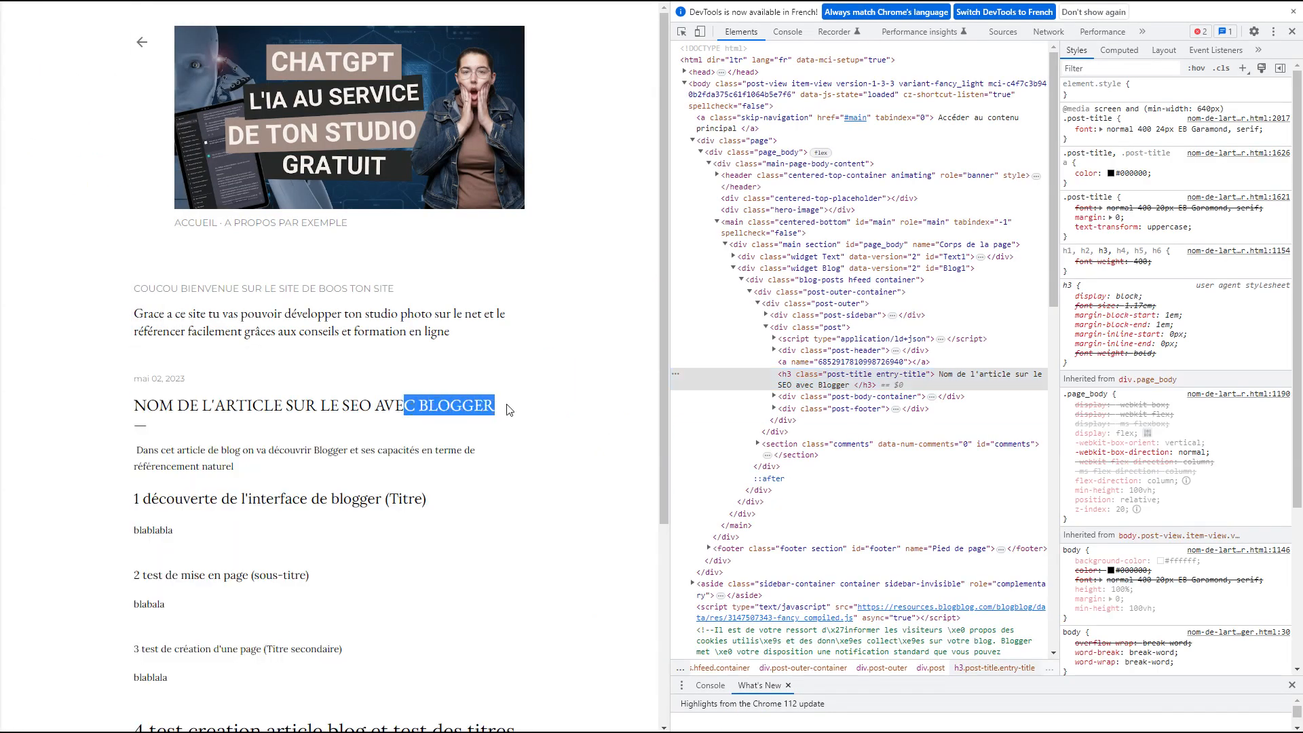
pyautogui.click(344, 285)
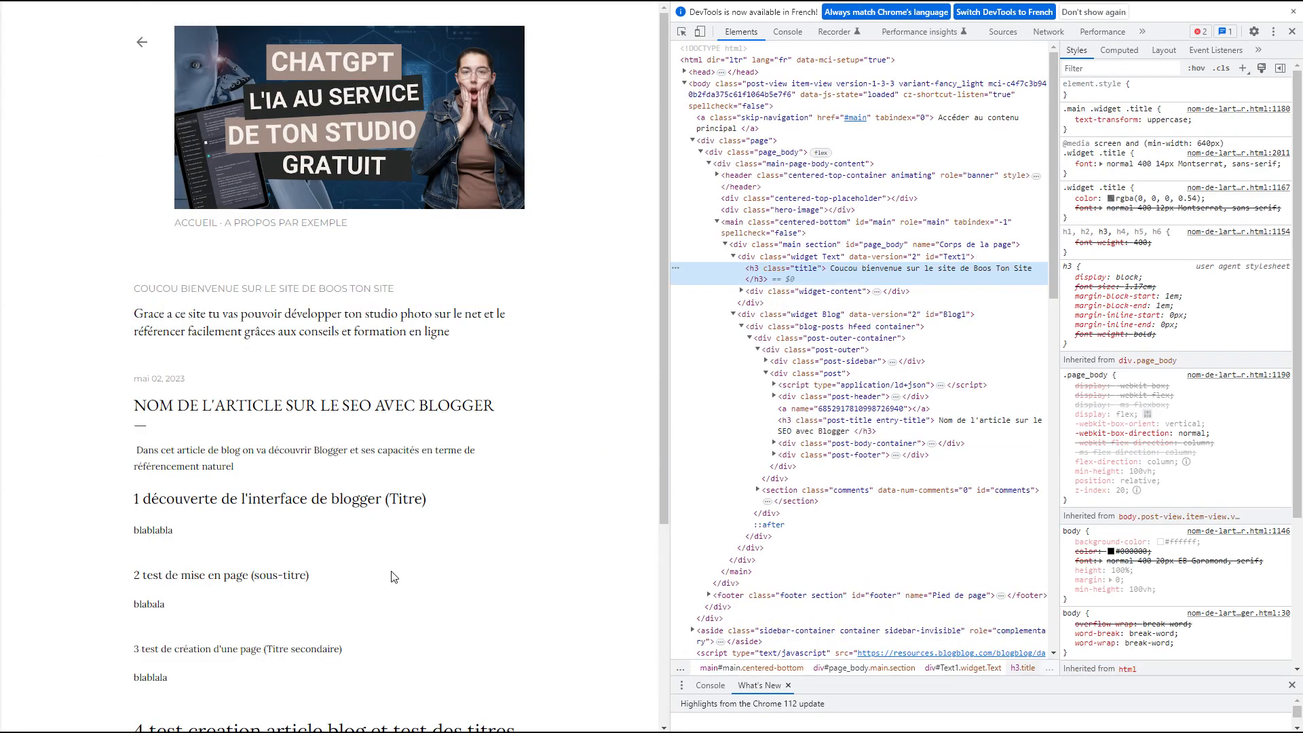
pyautogui.click(367, 500)
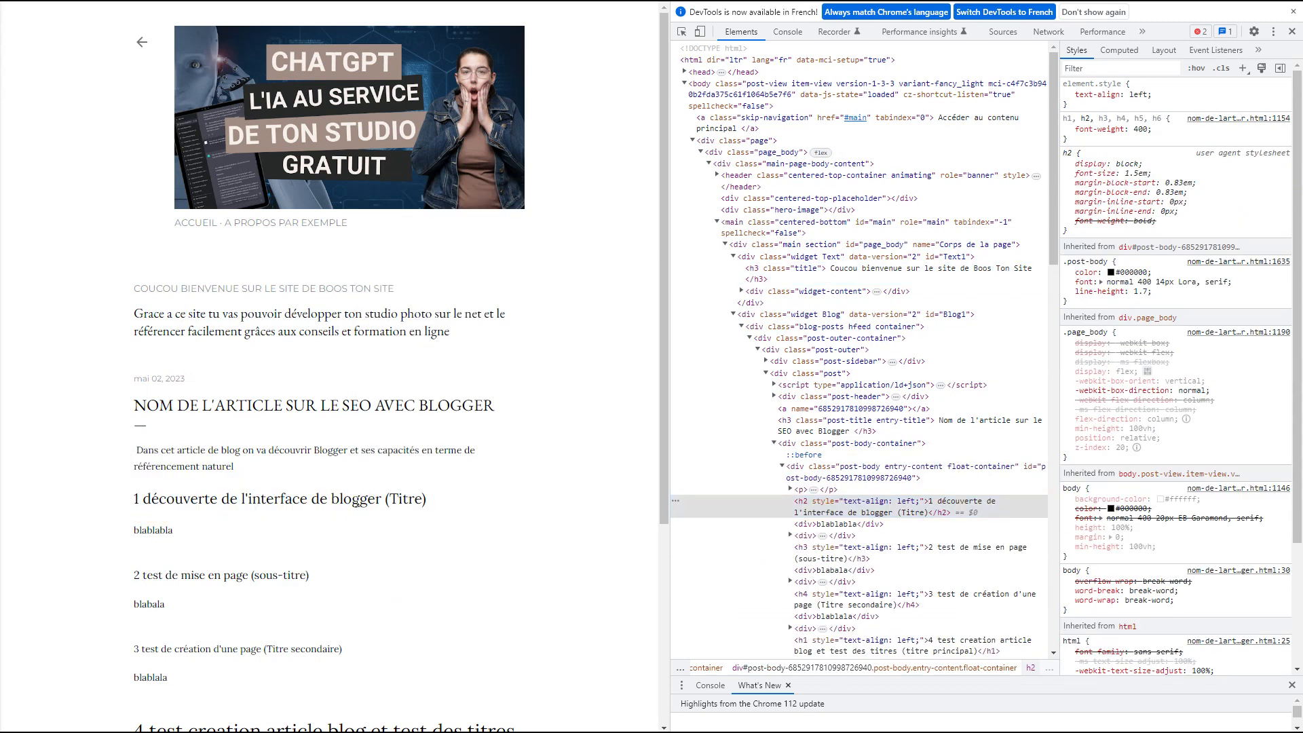
pyautogui.scroll(-3, 367, 550)
pyautogui.rightClick(368, 523)
pyautogui.click(401, 513)
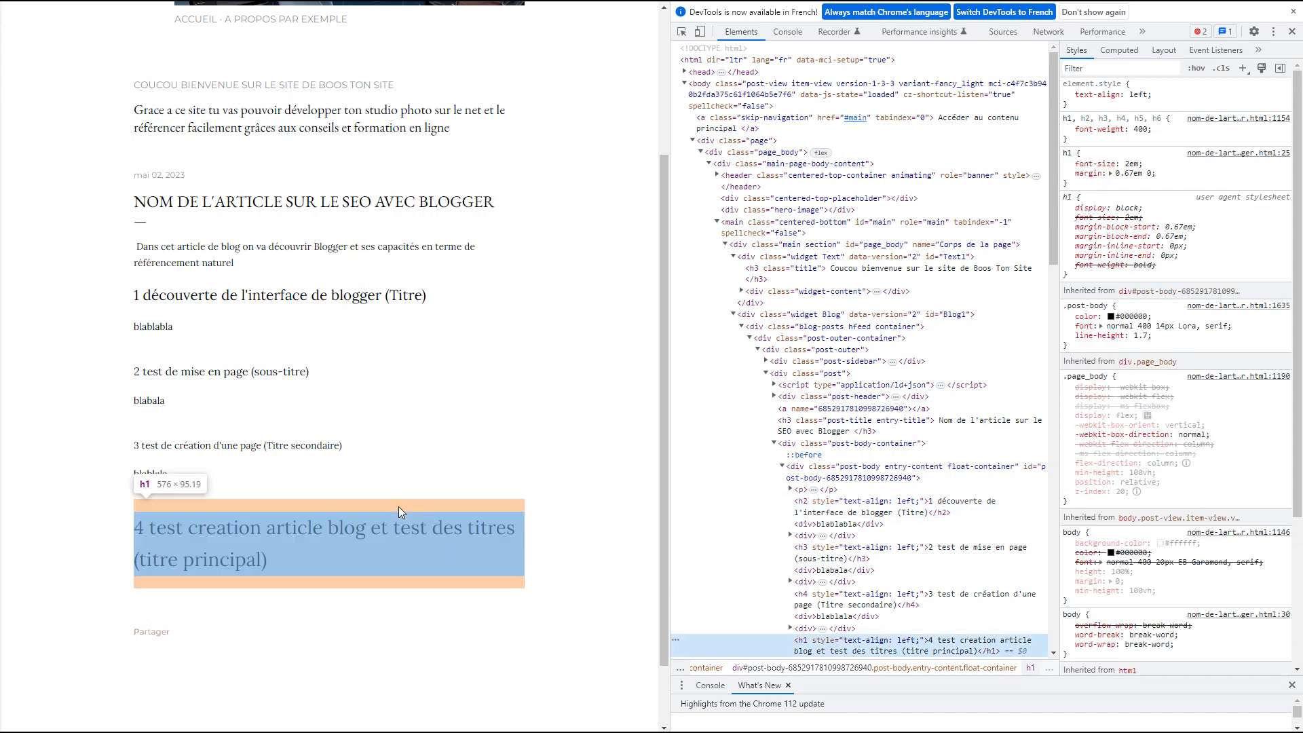
# Compare the heading levels of the article title, welcome text and numbered headings against the page's HTML code.
pyautogui.moveTo(293, 528); pyautogui.dragTo(444, 528)
pyautogui.moveTo(311, 296); pyautogui.dragTo(435, 298)
pyautogui.moveTo(231, 372); pyautogui.dragTo(311, 372)
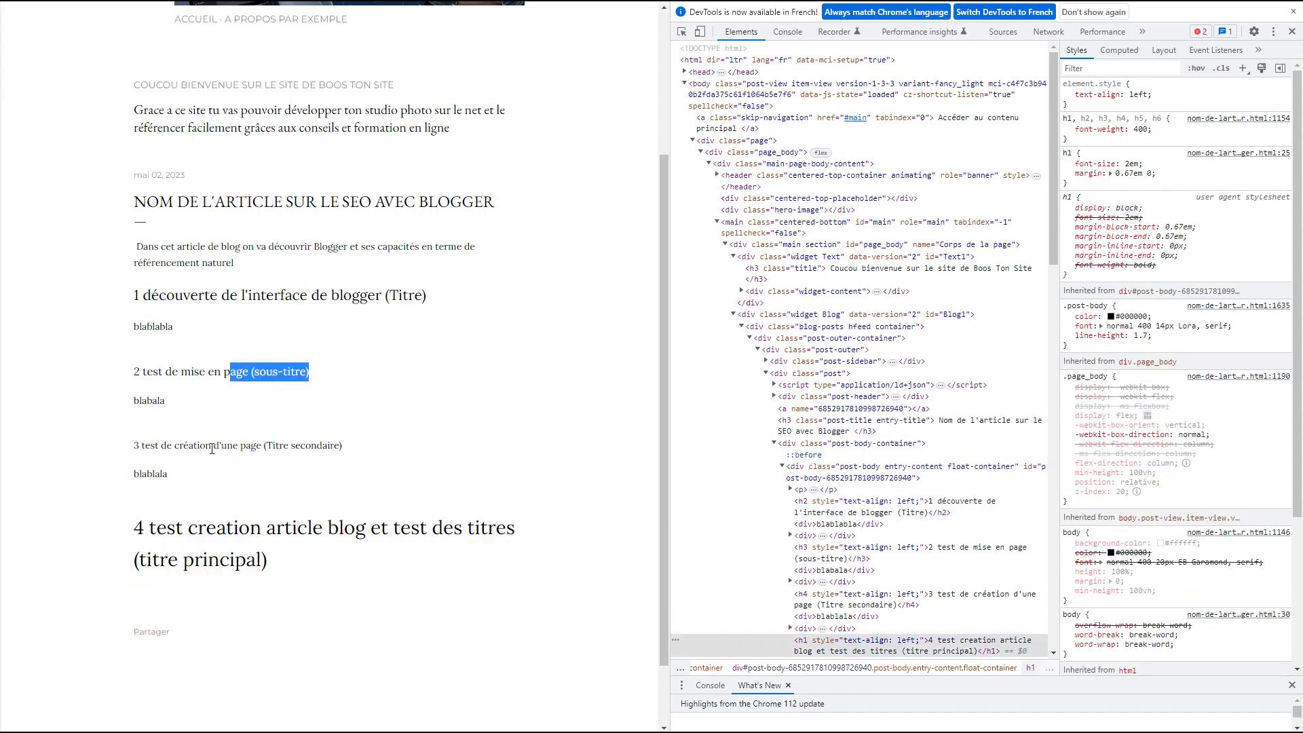
pyautogui.moveTo(212, 446); pyautogui.dragTo(366, 436)
pyautogui.moveTo(265, 202); pyautogui.dragTo(463, 202)
pyautogui.moveTo(251, 86); pyautogui.dragTo(459, 88)
pyautogui.scroll(2, 427, 375)
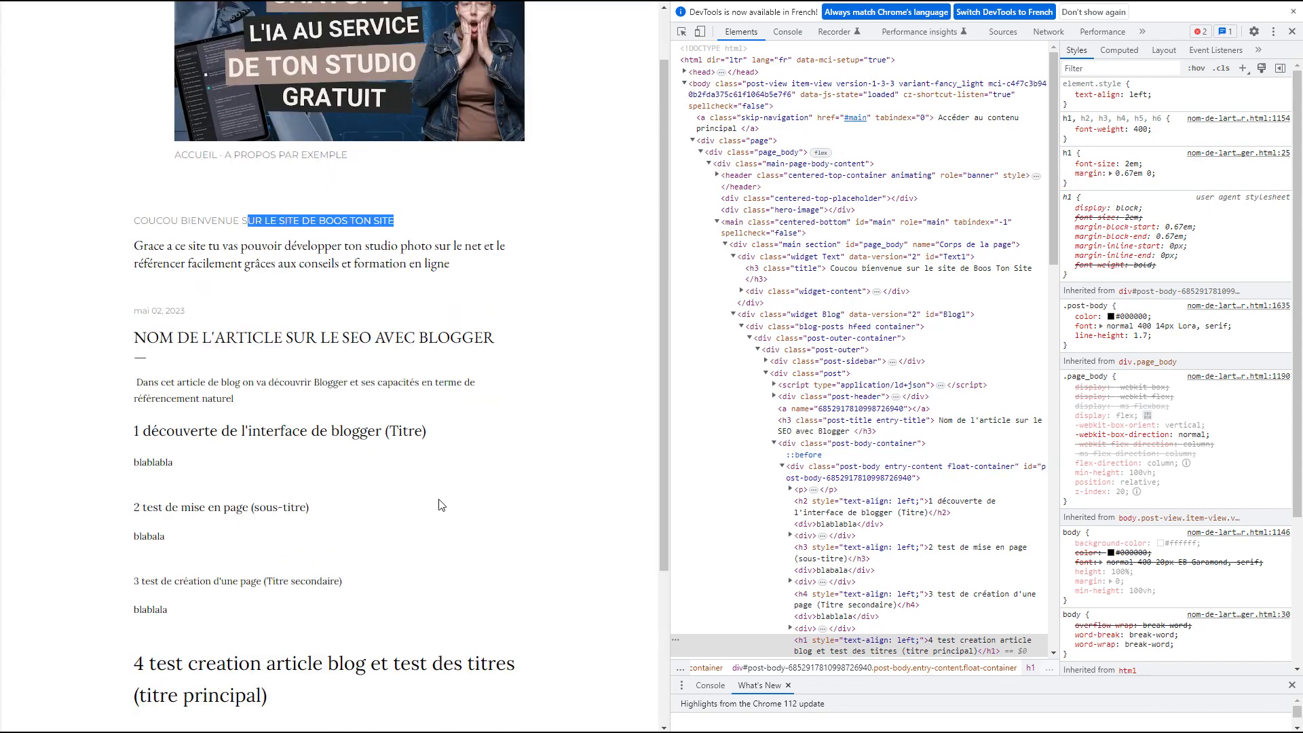
pyautogui.moveTo(345, 666); pyautogui.dragTo(144, 665)
pyautogui.moveTo(144, 335); pyautogui.dragTo(513, 340)
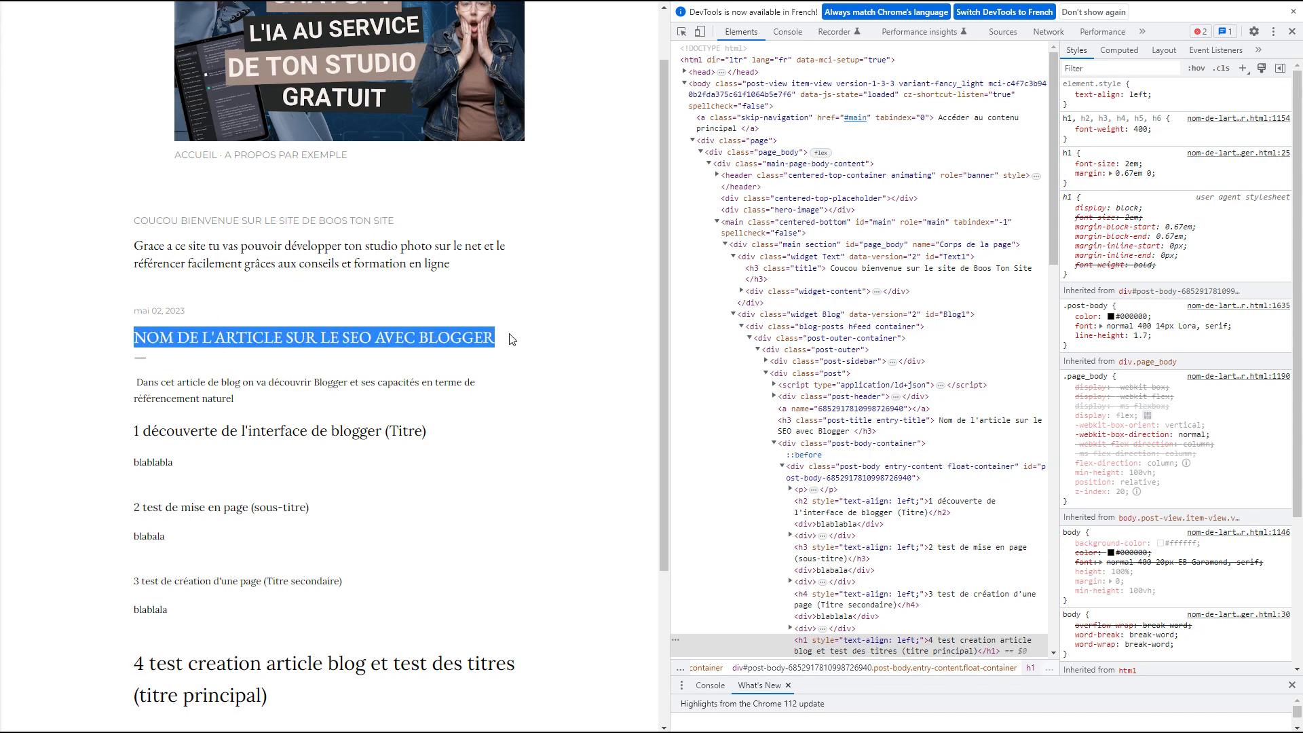
pyautogui.moveTo(368, 665); pyautogui.dragTo(202, 696)
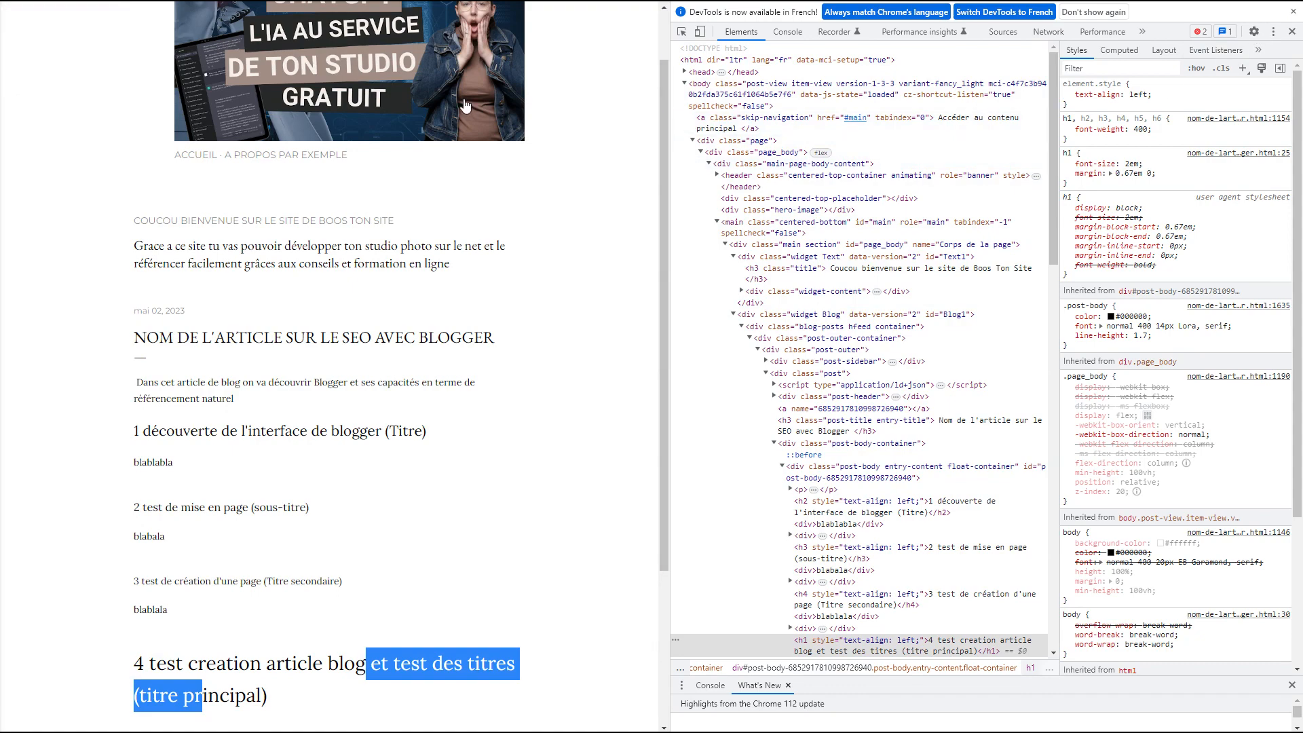
# Inspect the header image's HTML code and widen the developer tools for reading it.
pyautogui.rightClick(461, 99)
pyautogui.click(498, 368)
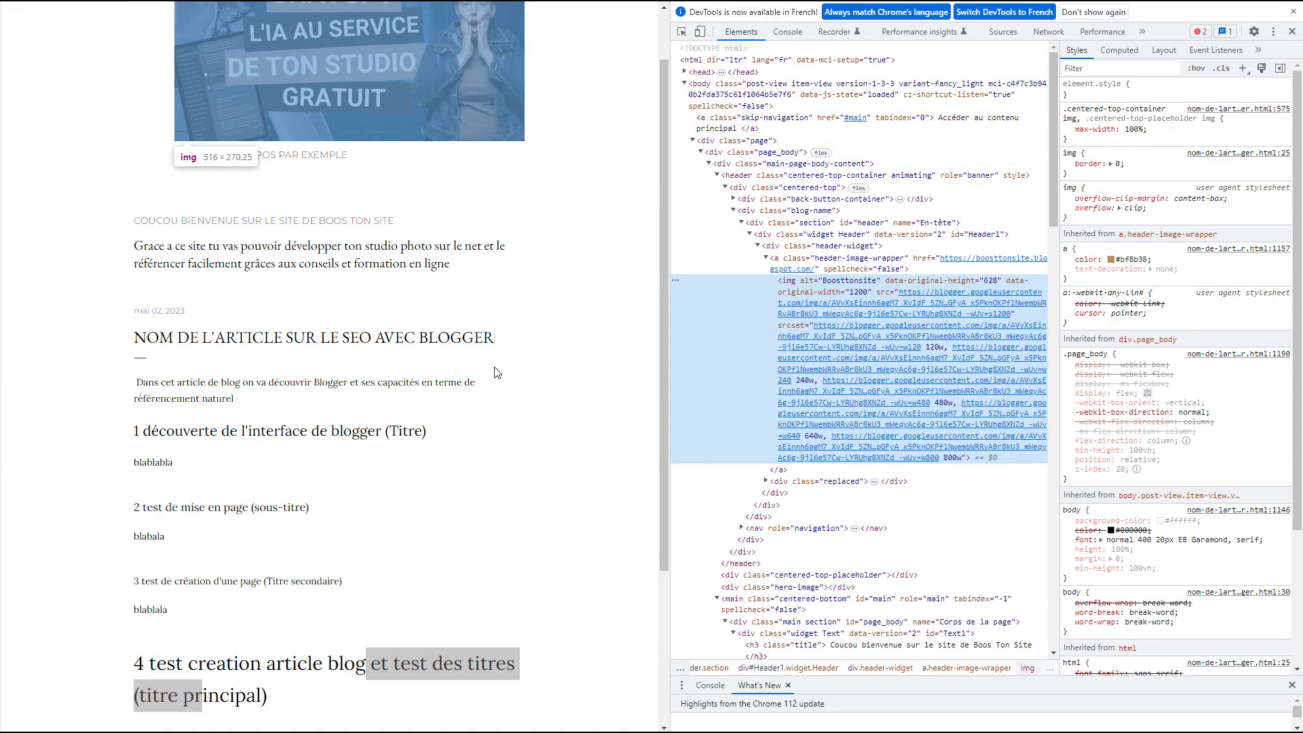
pyautogui.moveTo(662, 336); pyautogui.dragTo(384, 343)
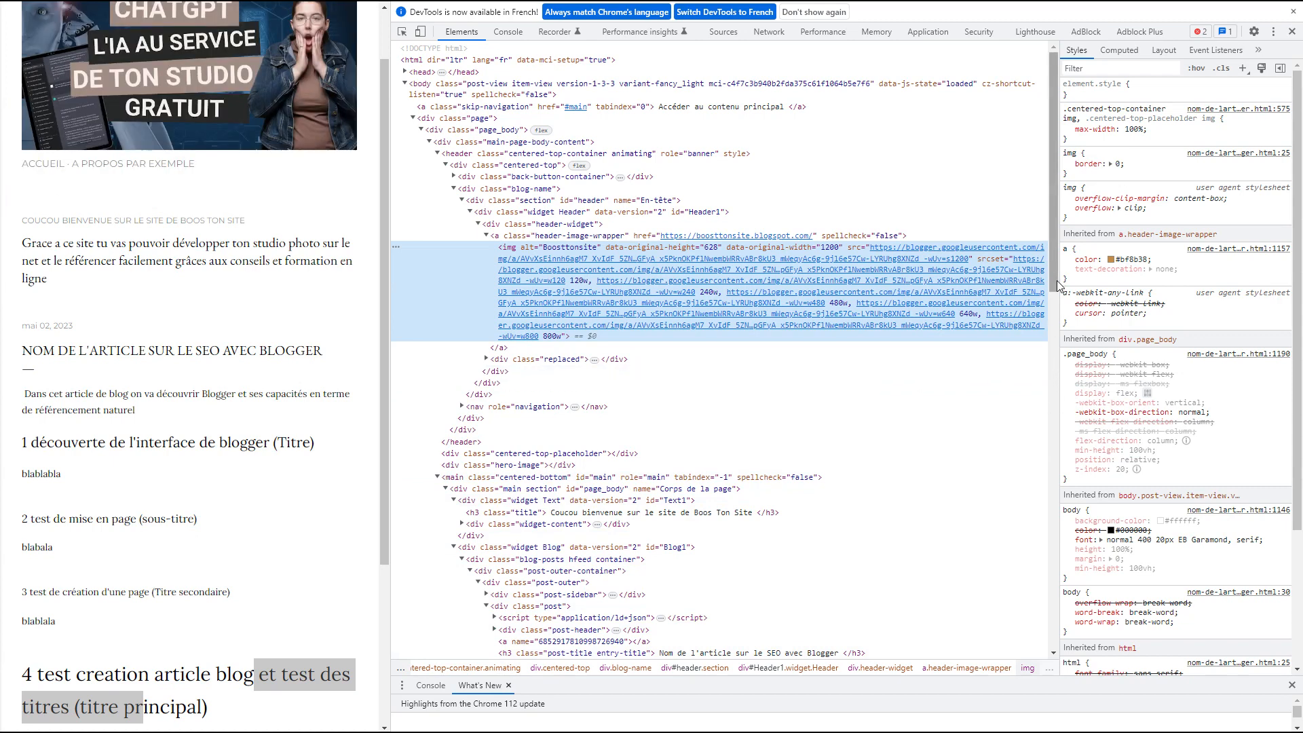
pyautogui.press('super+e')
pyautogui.scroll(-10, 179, 227)
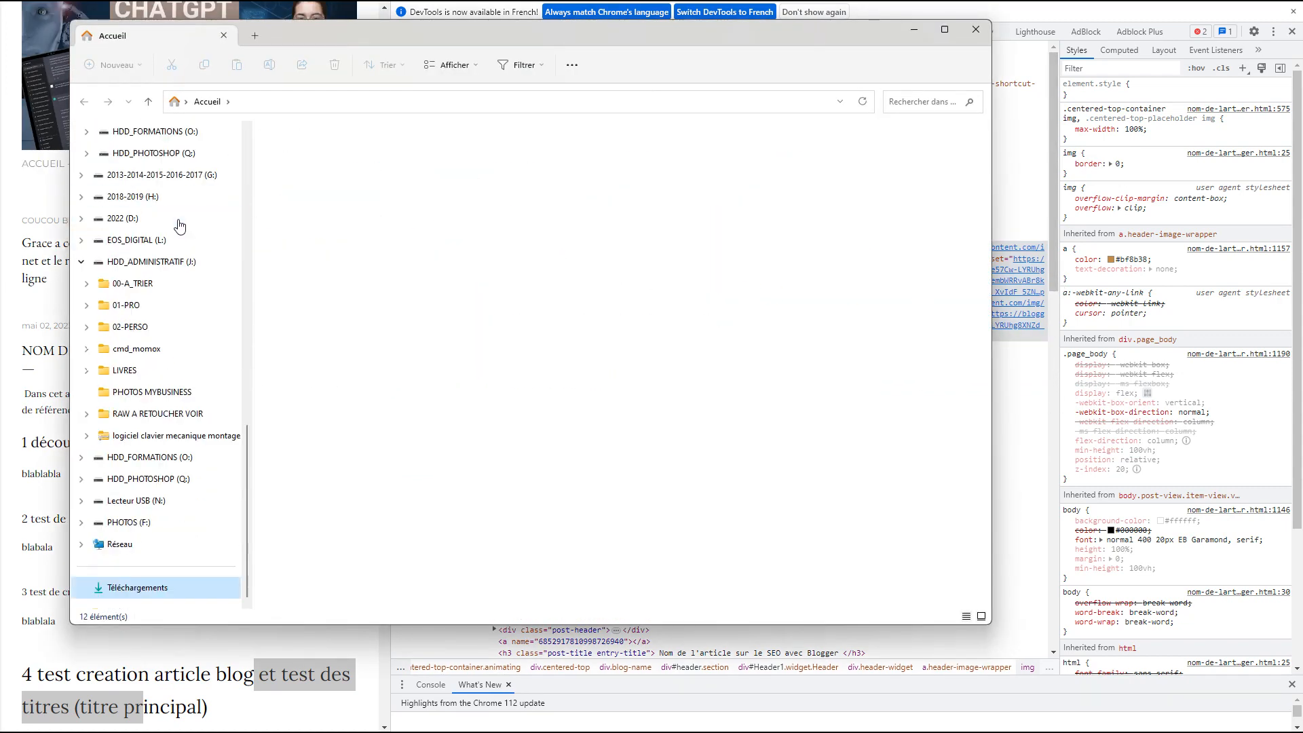
pyautogui.click(976, 29)
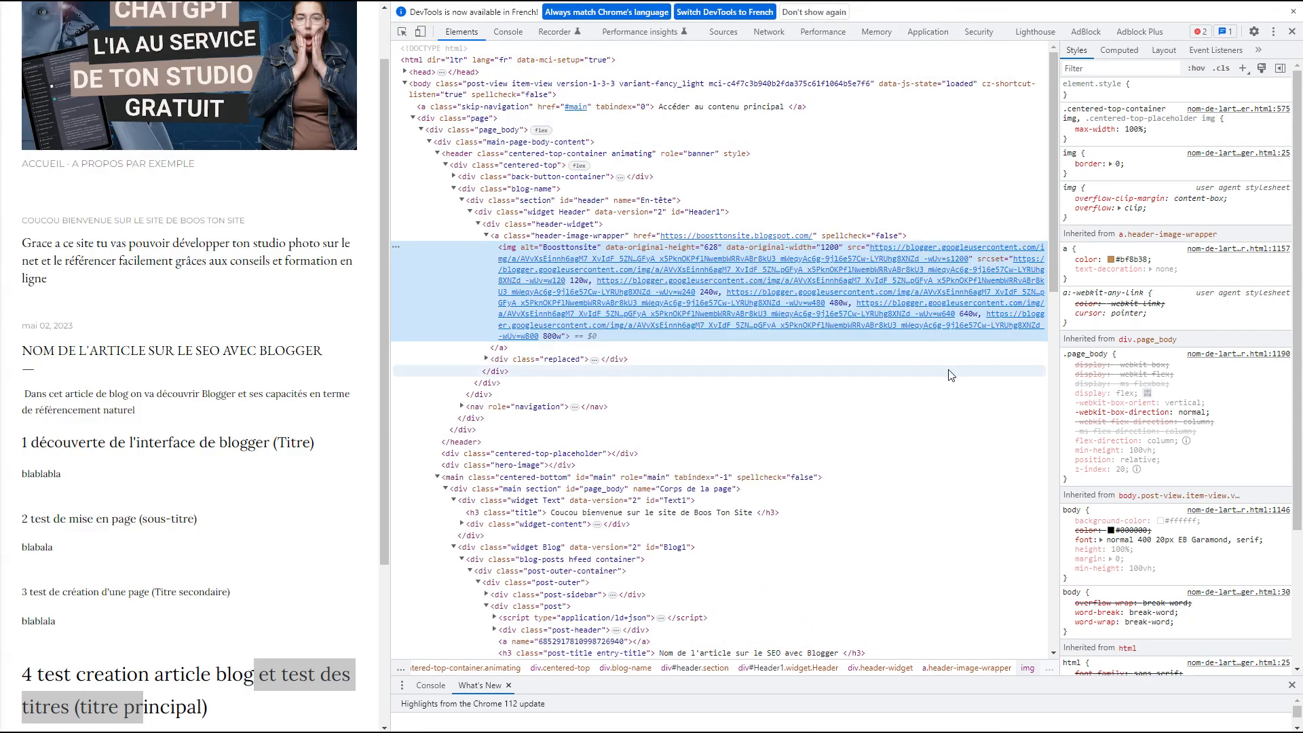
# Check the header image's name and alt text in the code, and close the developer tools.
pyautogui.moveTo(890, 329)
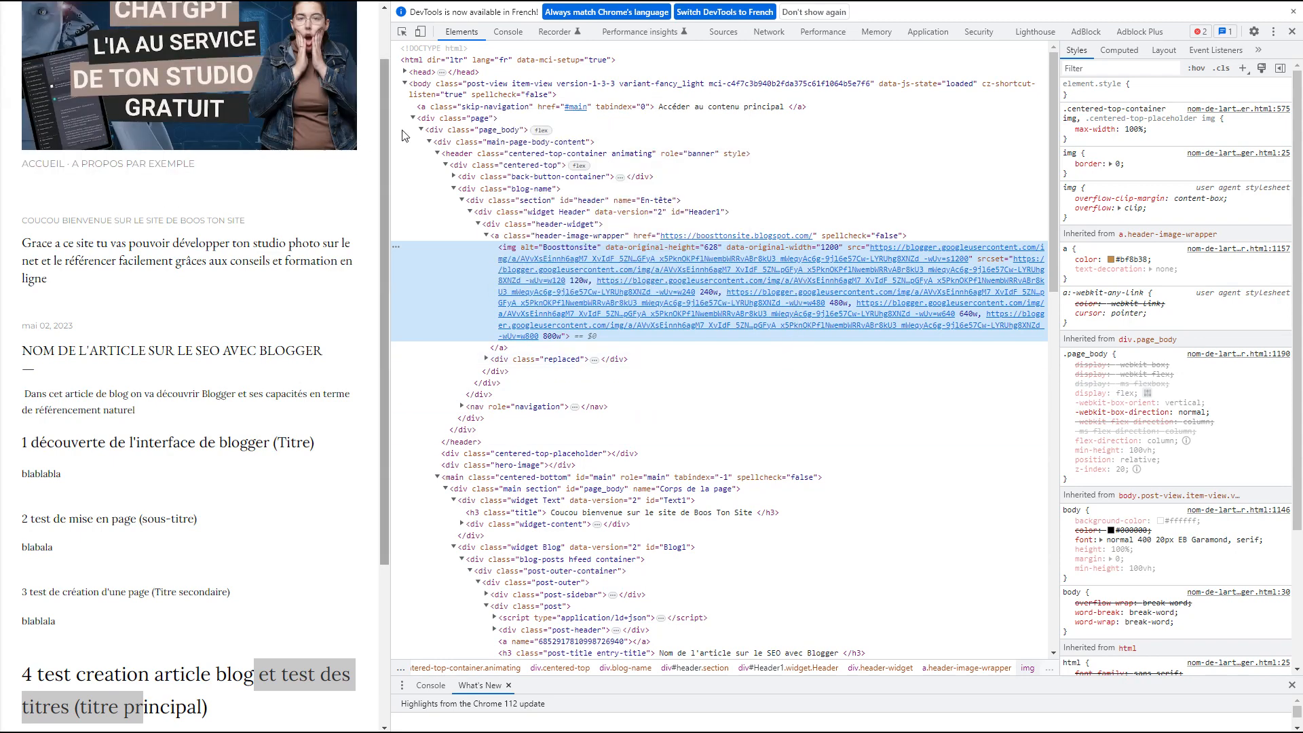
pyautogui.click(1293, 31)
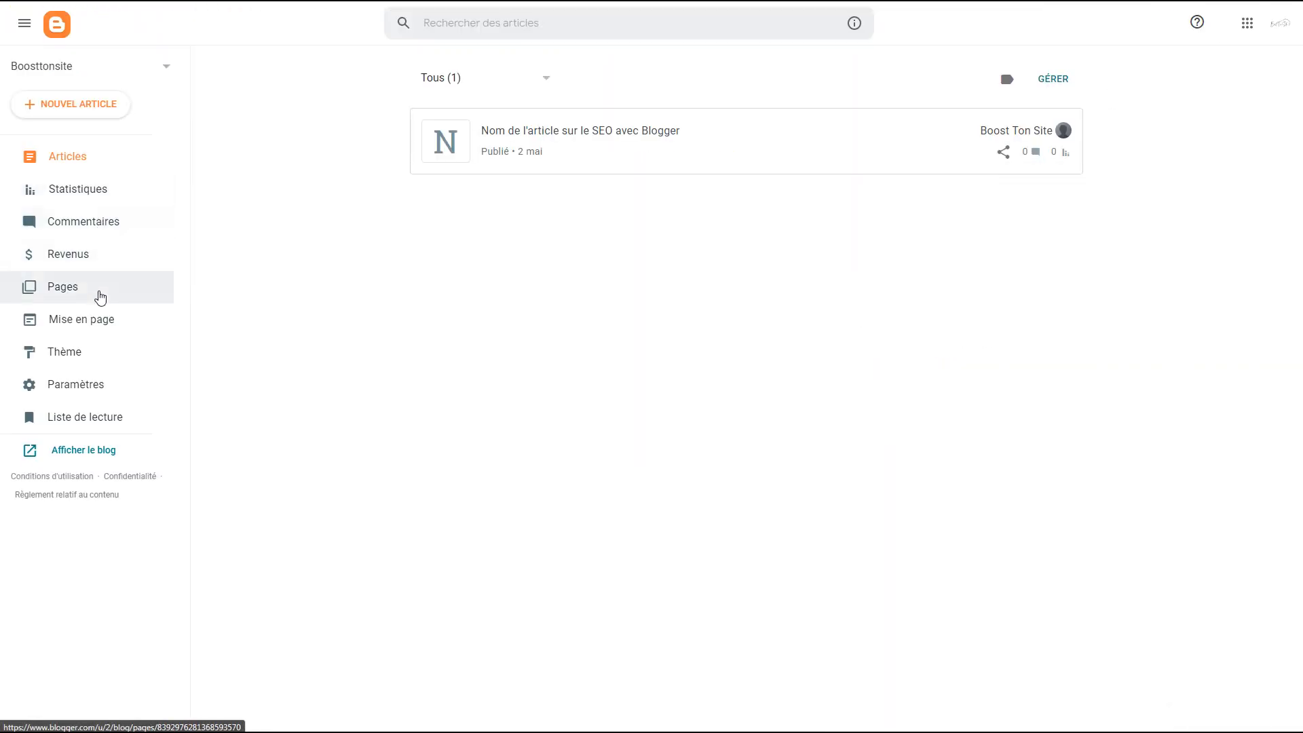
# Review the list of blogs, the Pages section and the Revenus section in Blogger.
pyautogui.click(157, 68)
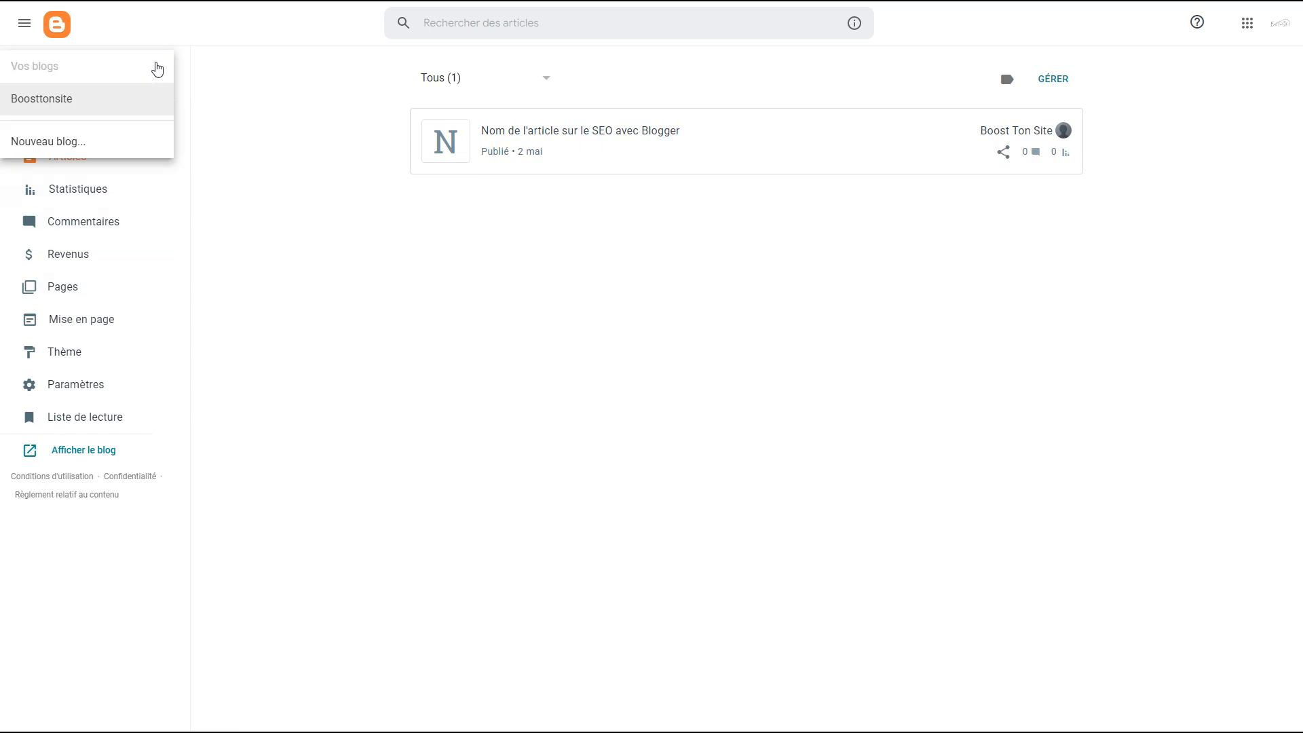
pyautogui.click(127, 281)
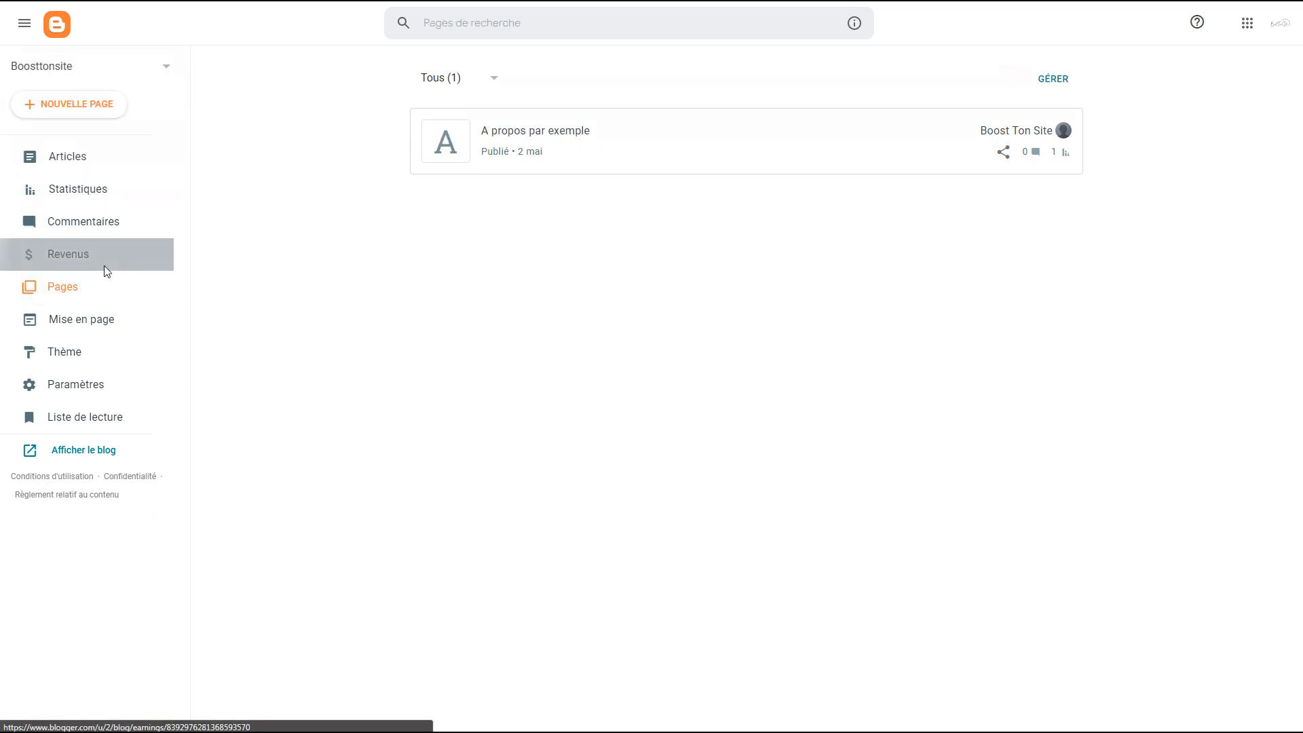
pyautogui.click(106, 268)
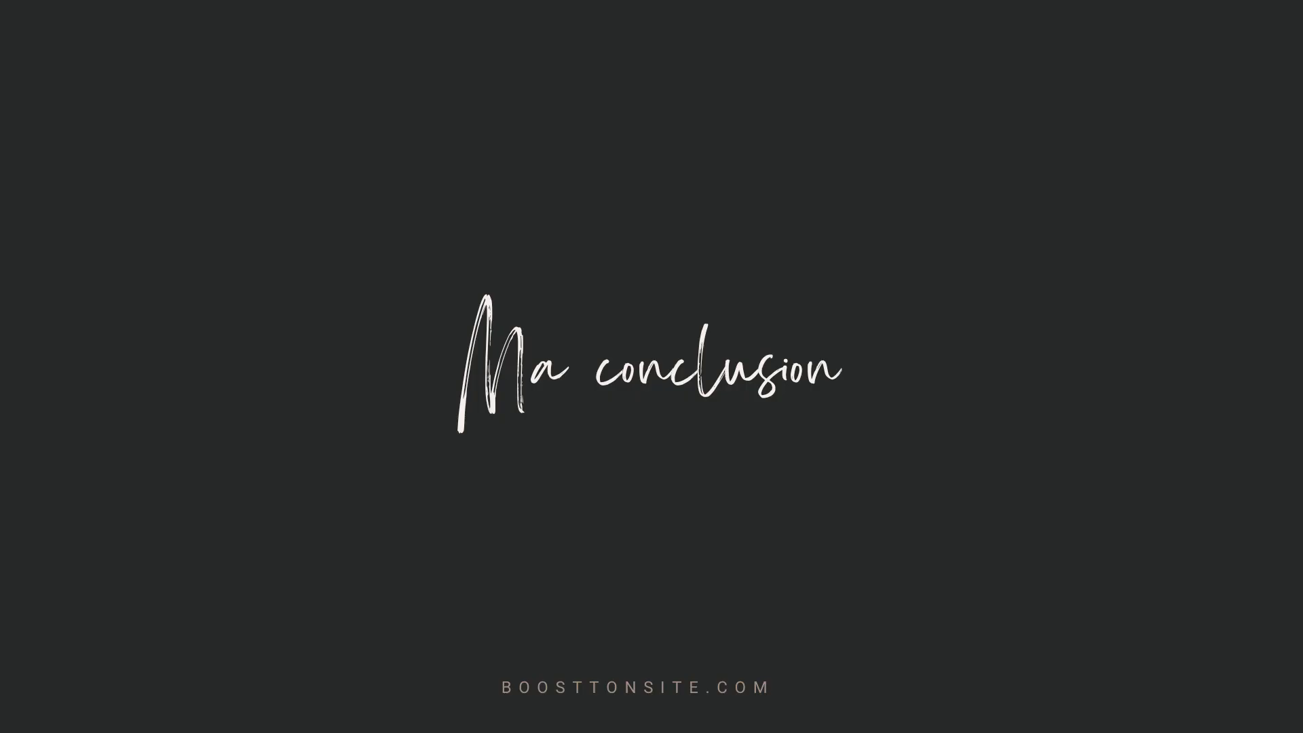